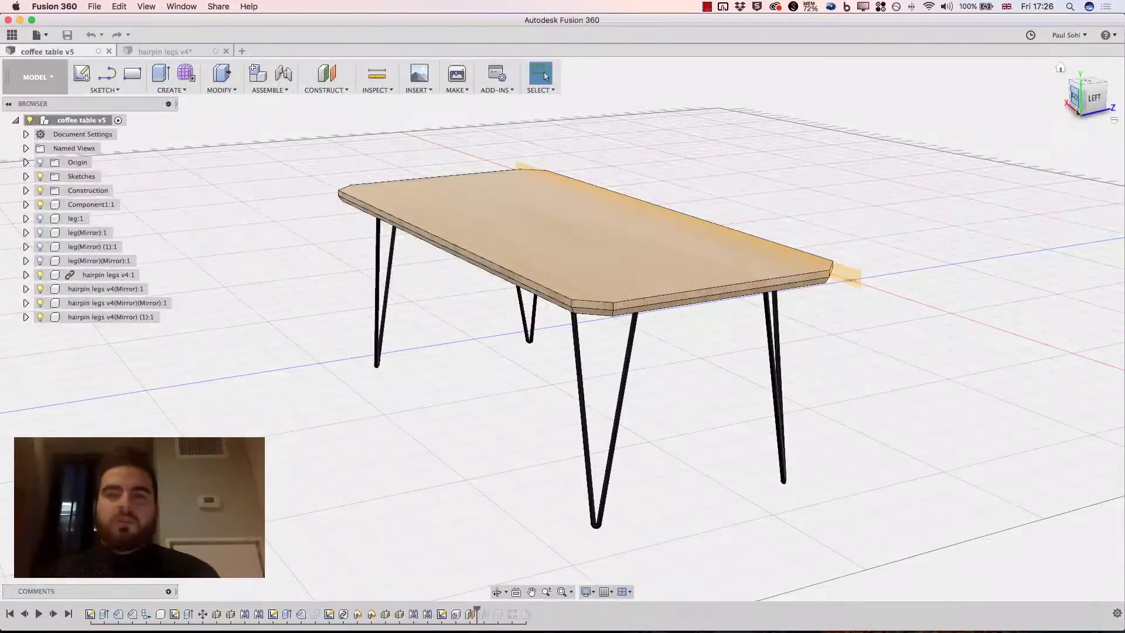
Step: Orbit the coffee table to inspect its underside leg plates, then return to the home view
middle_click_drag(645, 352, 469, 349, "shift")
left_click_drag(1089, 103, 1080, 109)
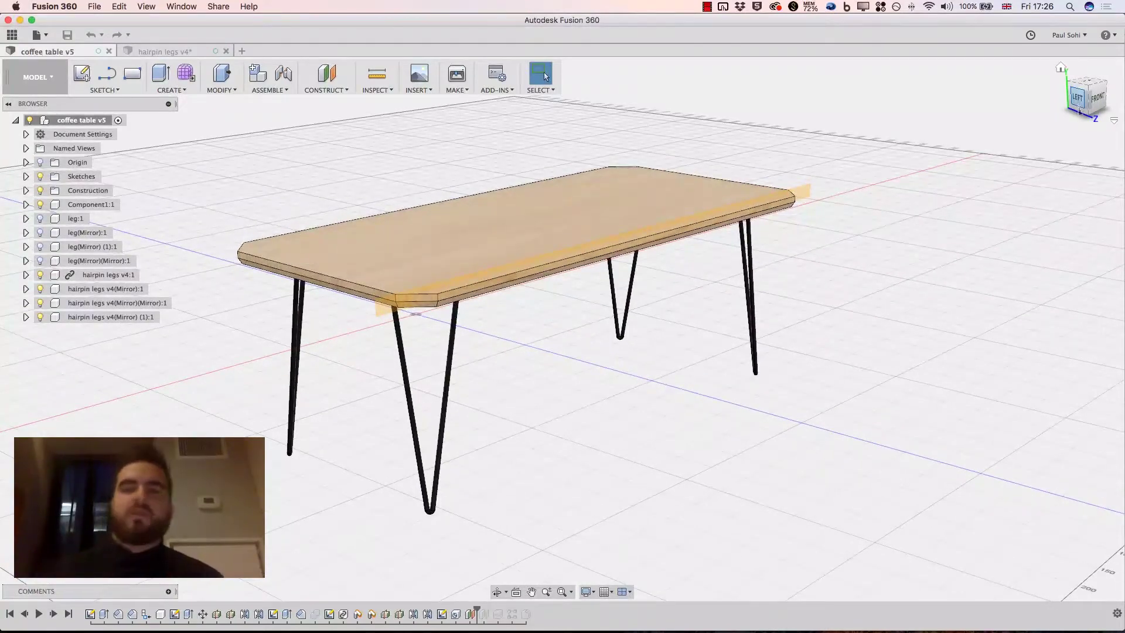
middle_click_drag(471, 328, 472, 480, "shift")
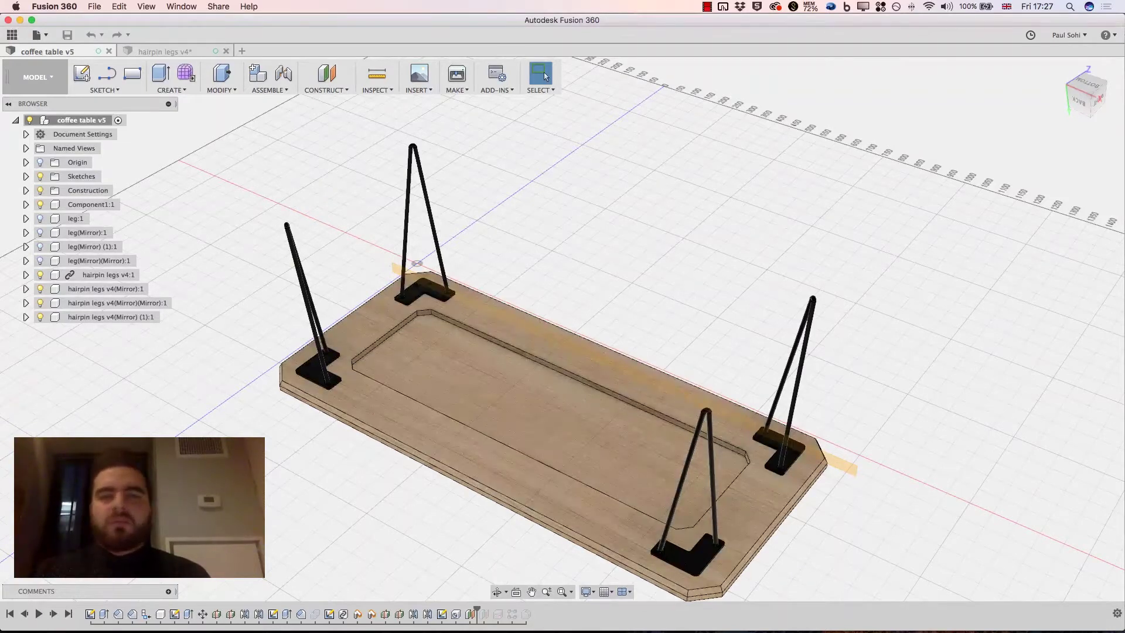
left_click_drag(1081, 104, 1052, 91)
middle_click_drag(621, 334, 551, 334, "shift")
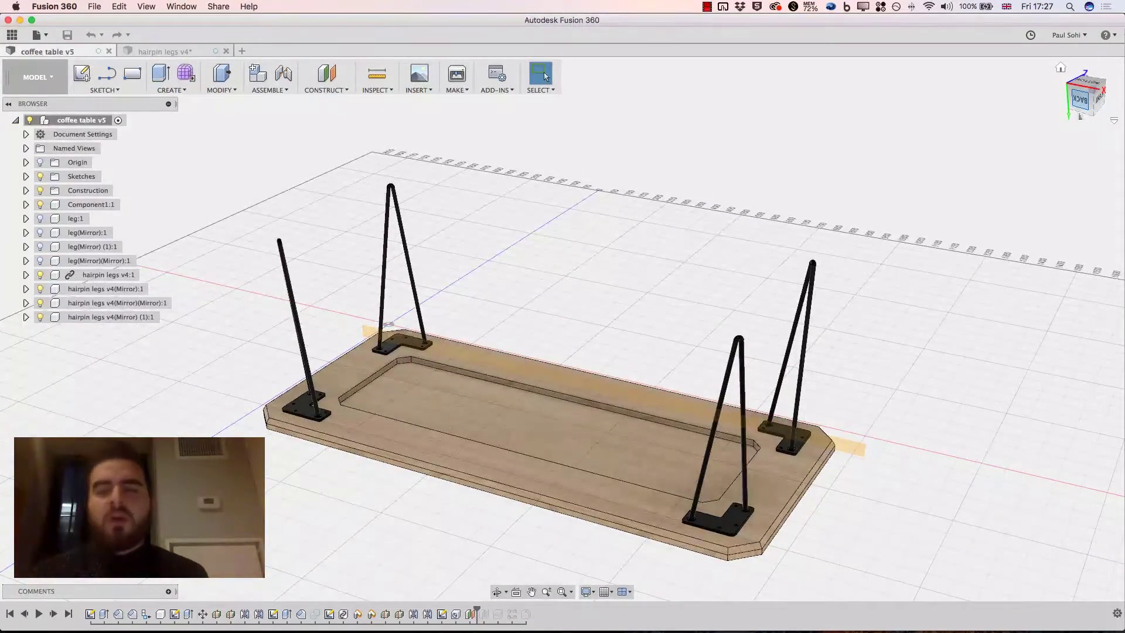
scroll(1080, 112, "down", 2)
left_click(1087, 85)
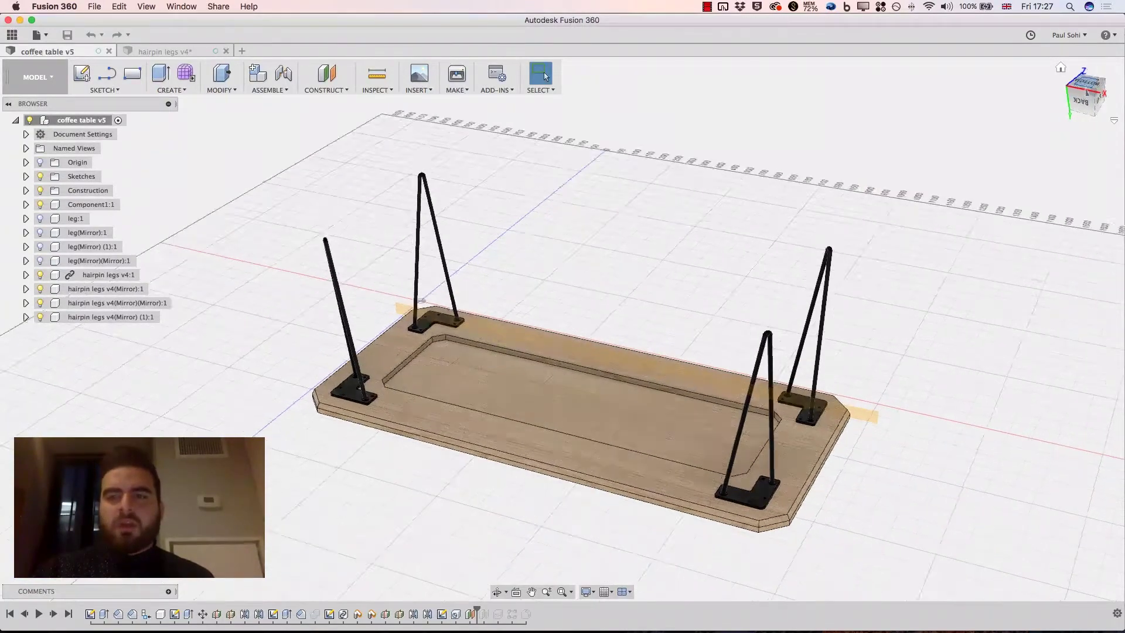
scroll(918, 415, "up", 6)
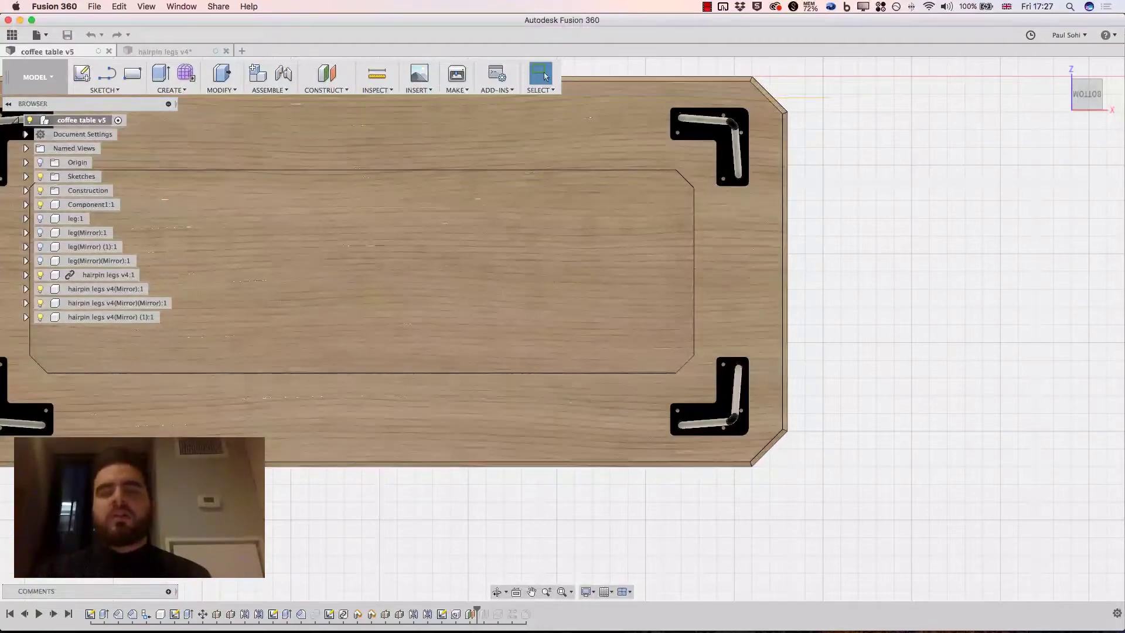
mouse_move(1087, 94)
left_click_drag(1076, 93, 1089, 176)
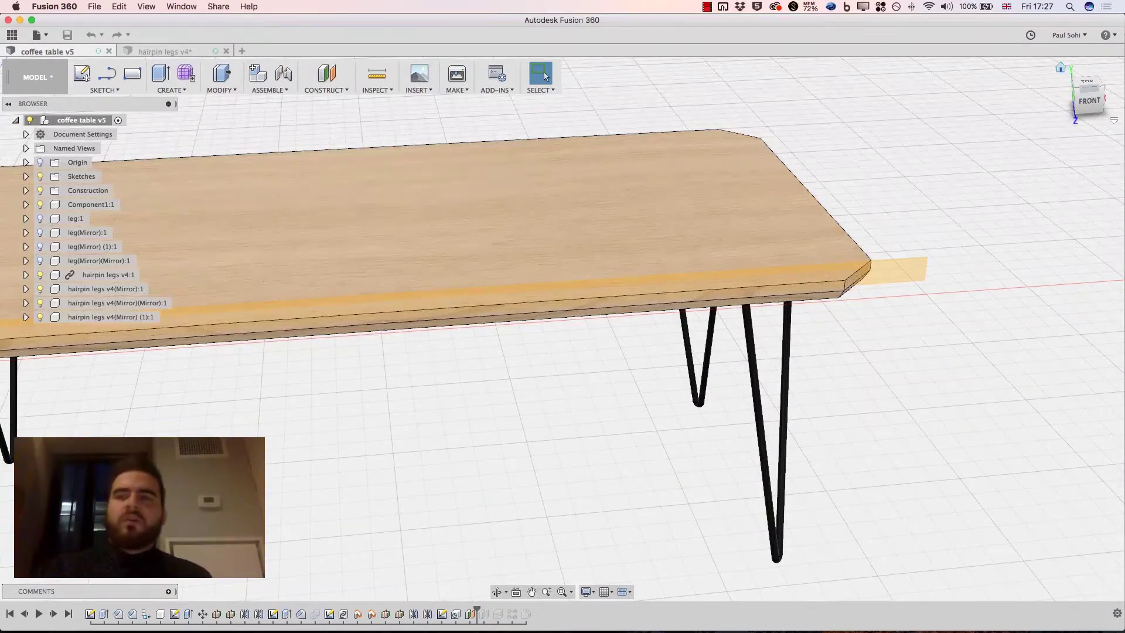
left_click(1061, 67)
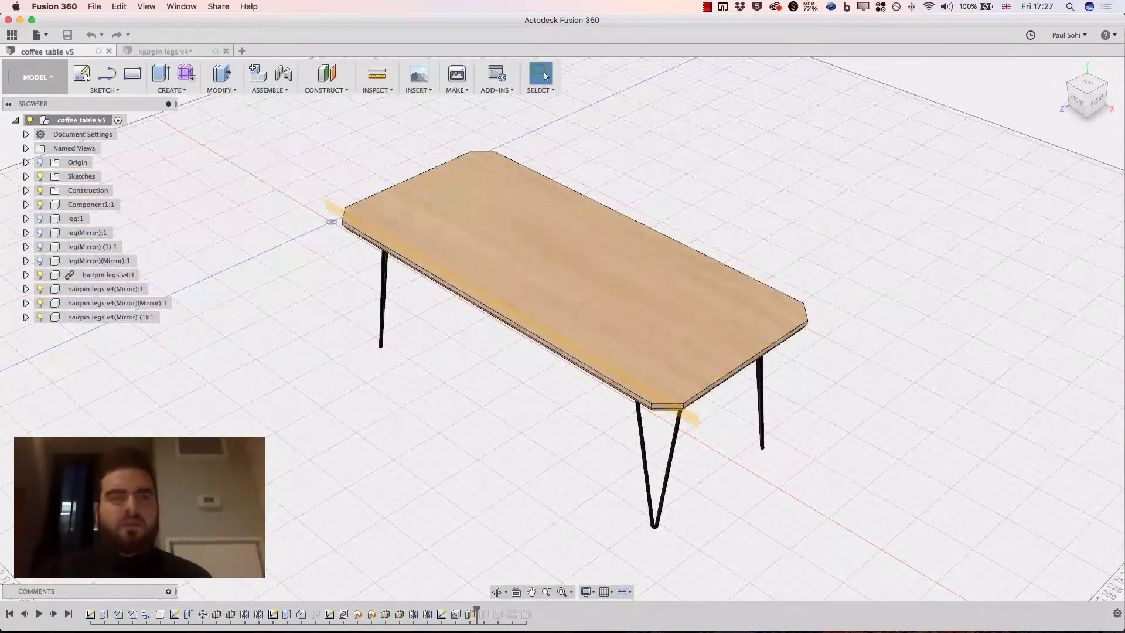
Step: Inspect the leg in hairpin legs v4, then start a new Untitled design
left_click(165, 52)
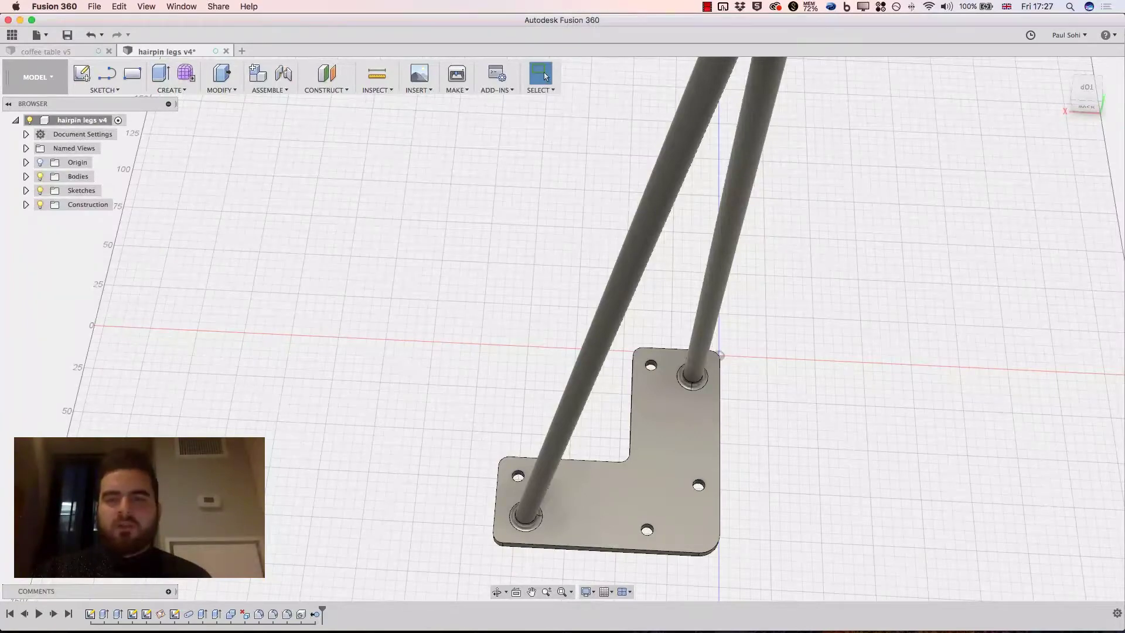
left_click_drag(1087, 107, 1071, 55)
scroll(882, 374, "down", 8)
left_click_drag(890, 322, 761, 318)
middle_click_drag(762, 317, 636, 313)
left_click(544, 75)
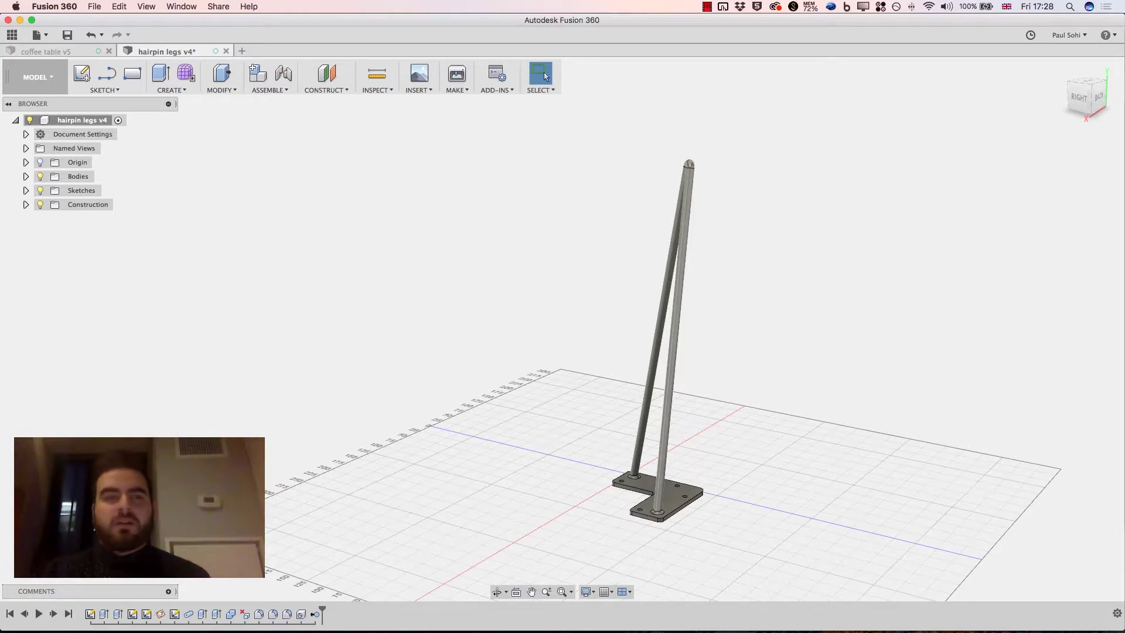
left_click(242, 51)
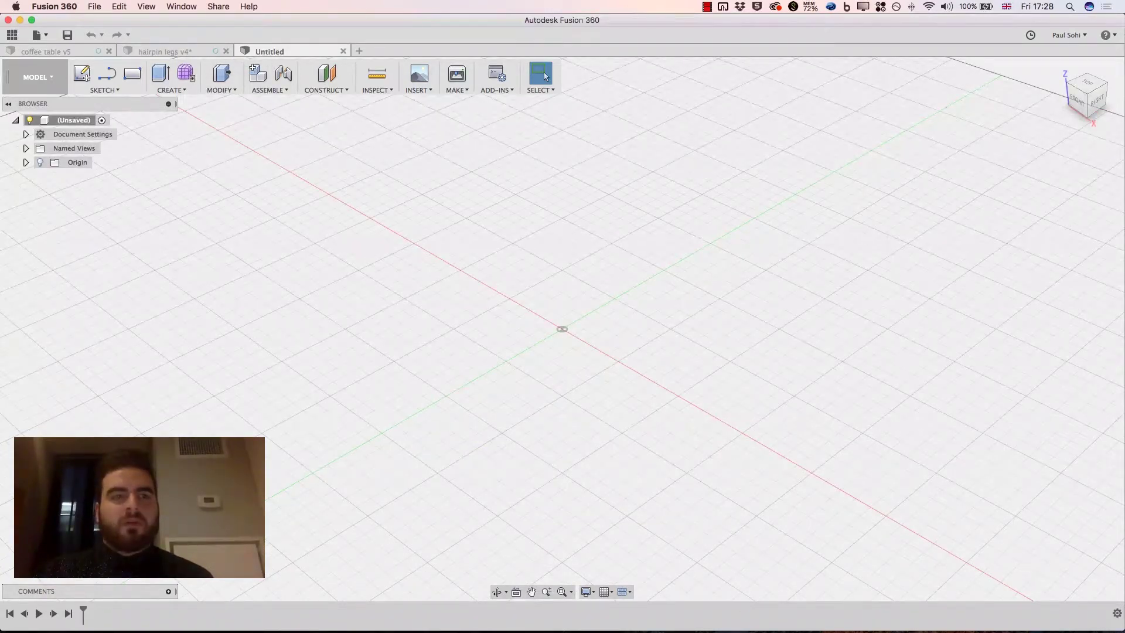
Step: Create a new sketch on the XY ground plane
left_click(105, 90)
left_click(103, 102)
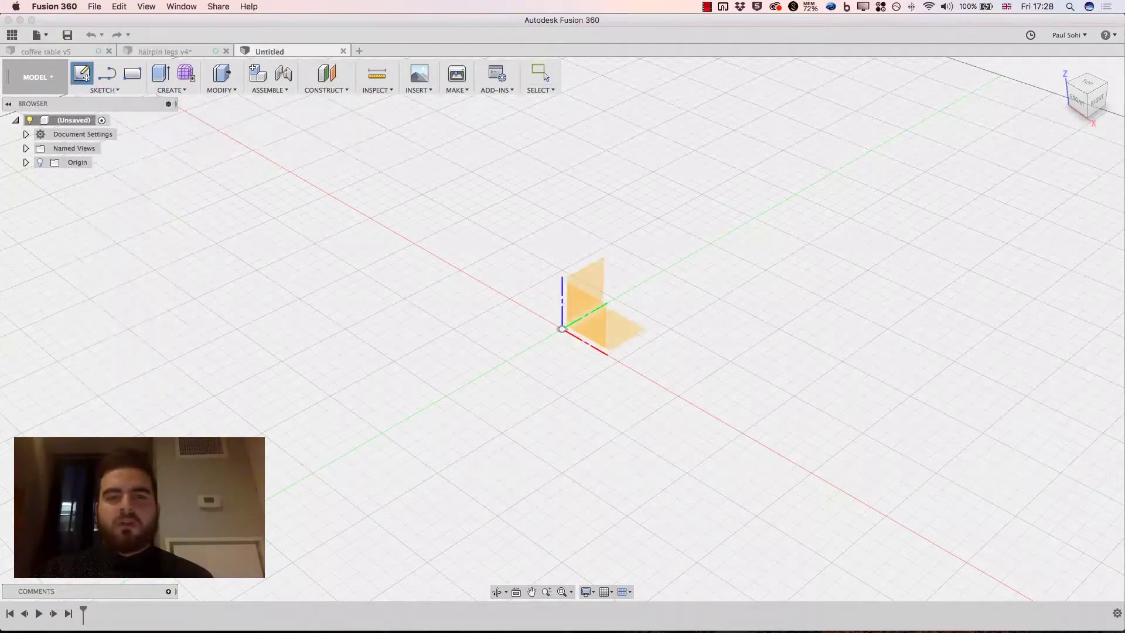
left_click(623, 344)
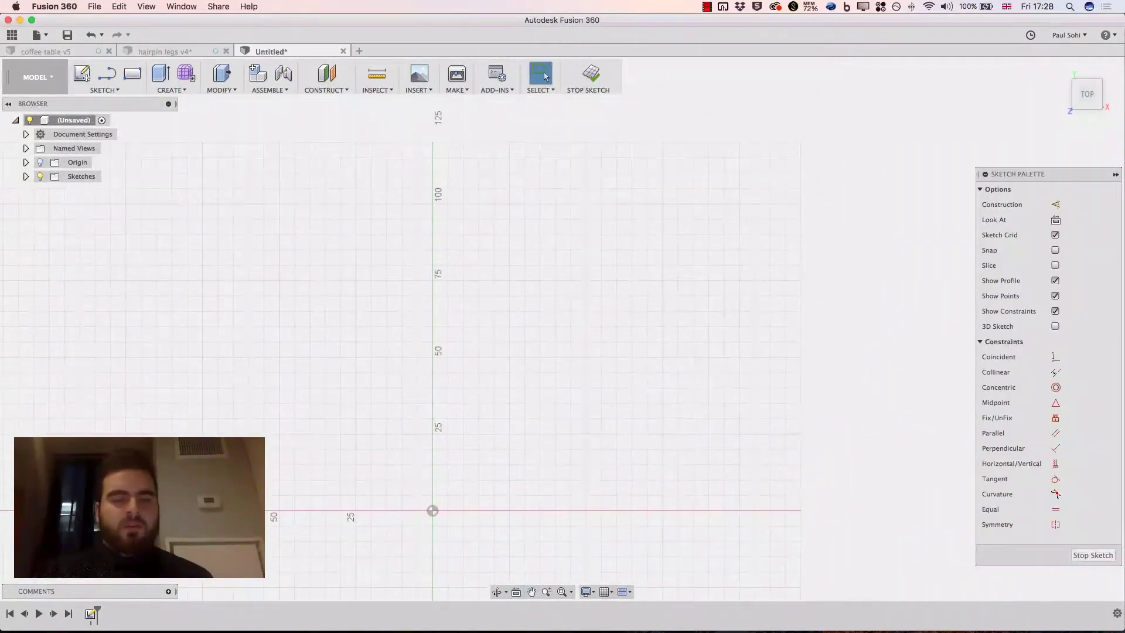
Step: Draw two 2-point rectangles from the origin, a tall upright and a wide arm, forming an L
left_click(104, 90)
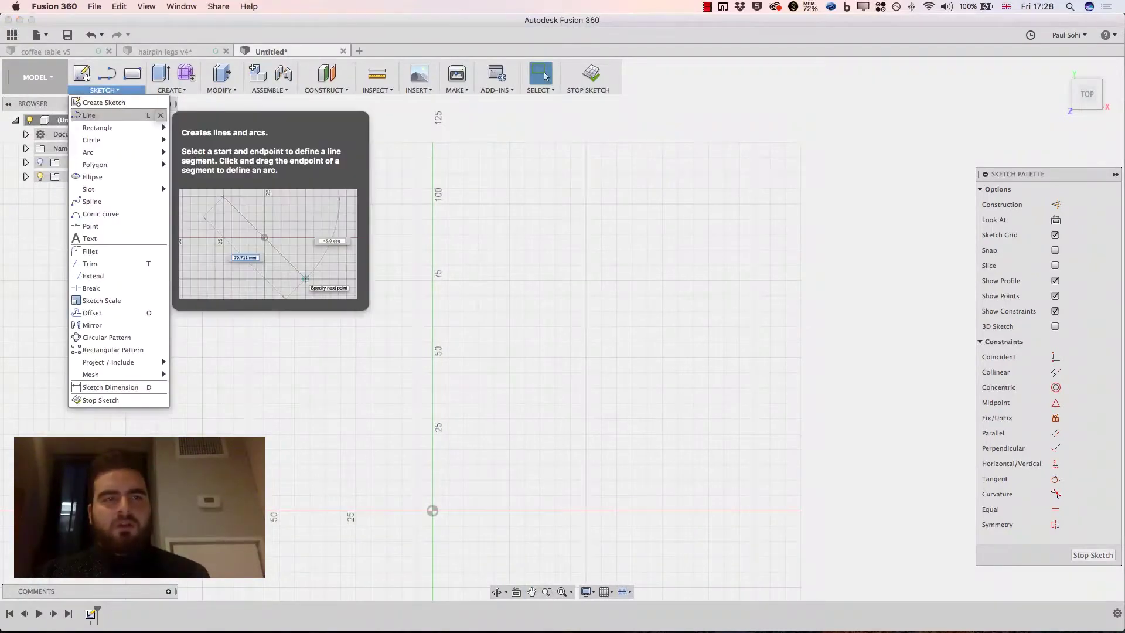
mouse_move(118, 127)
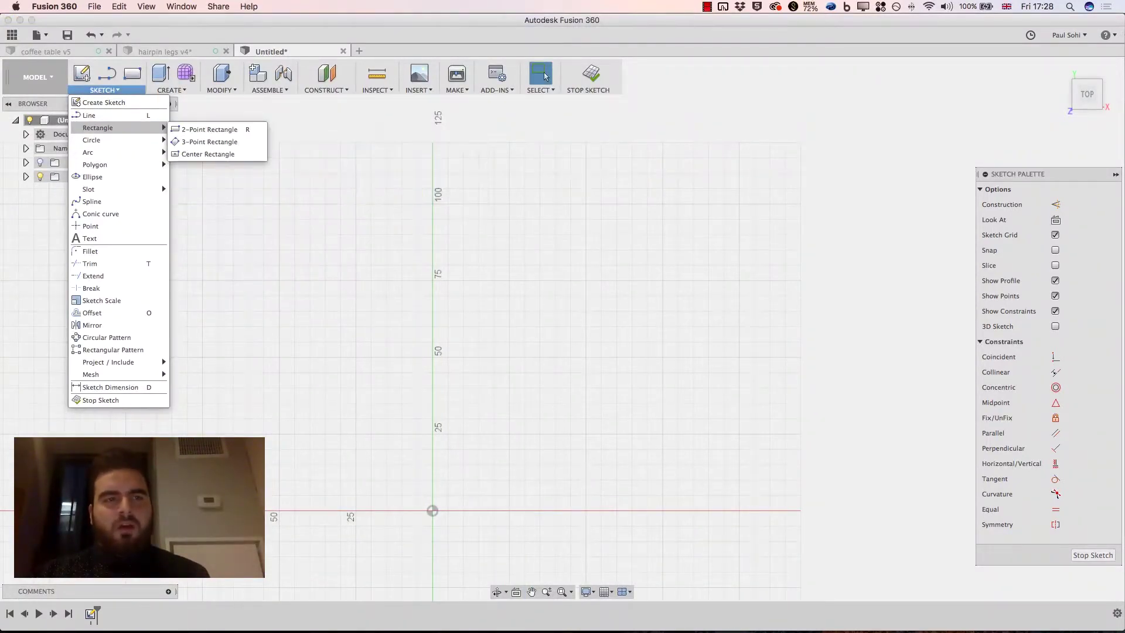
left_click(209, 130)
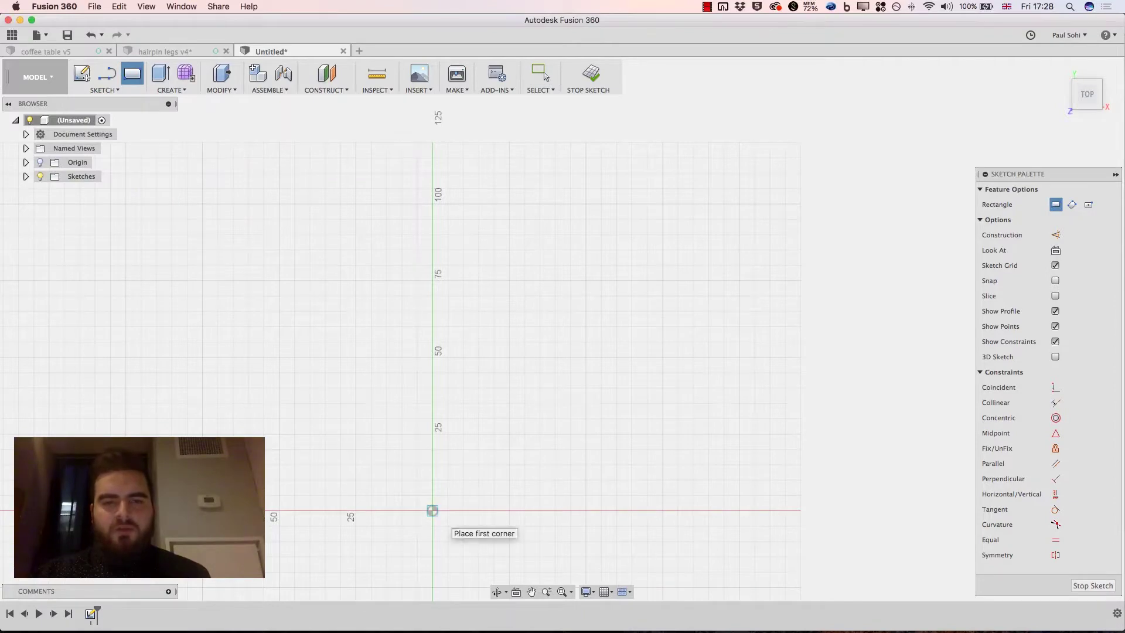
left_click(433, 510)
left_click(521, 231)
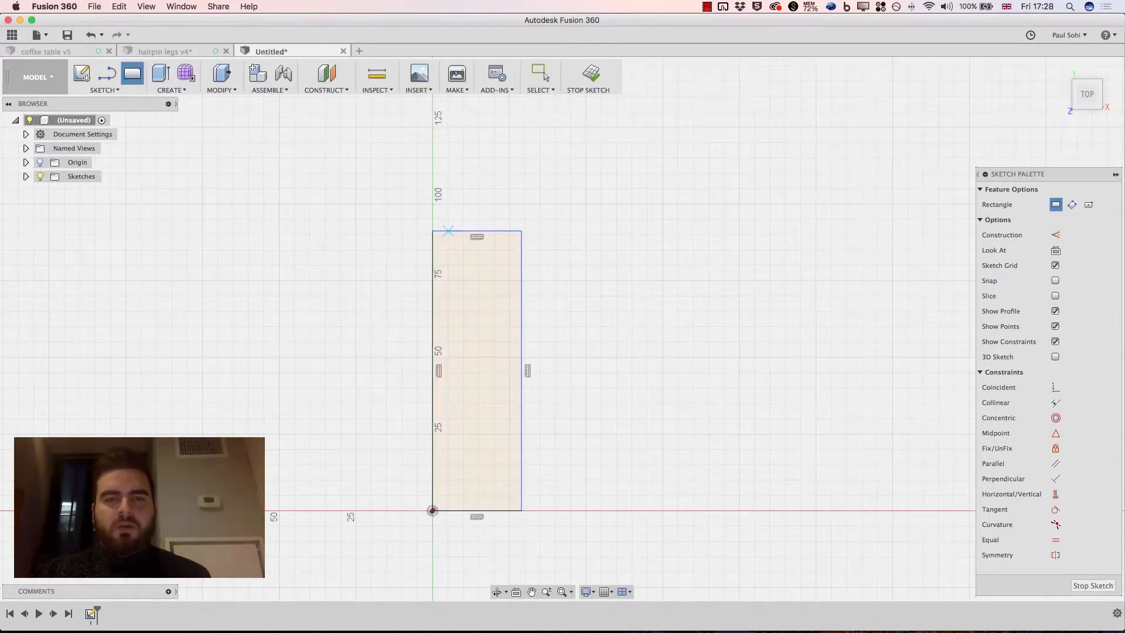
left_click(522, 231)
left_click(712, 323)
key("Escape")
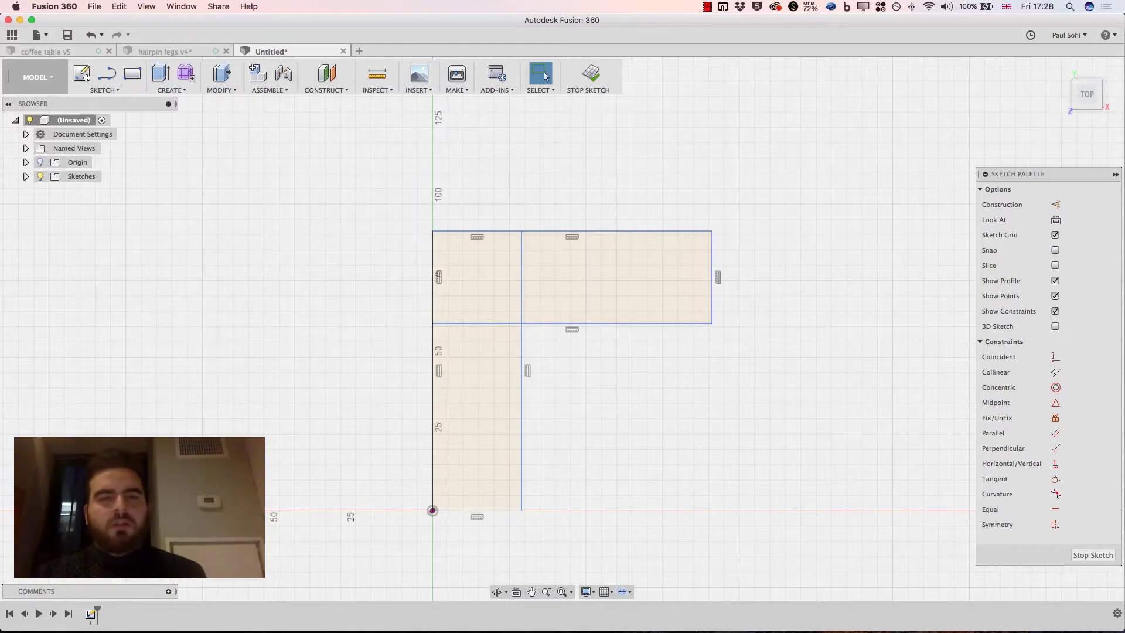
Step: Trim the shared inner vertical and horizontal lines so the L is one profile
key("t")
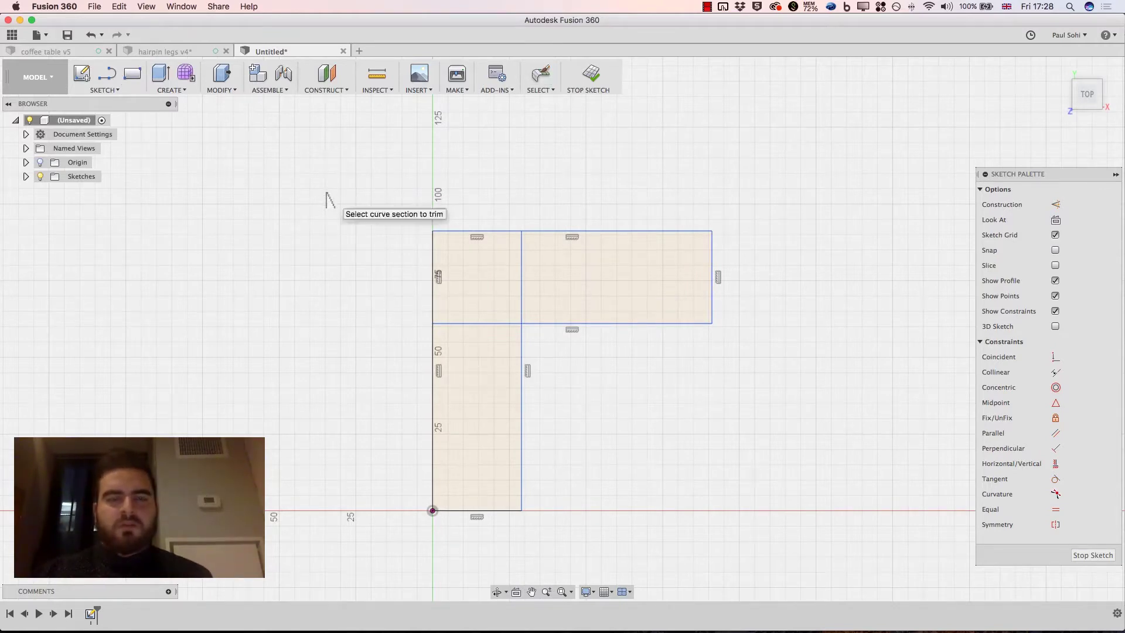
left_click(524, 292)
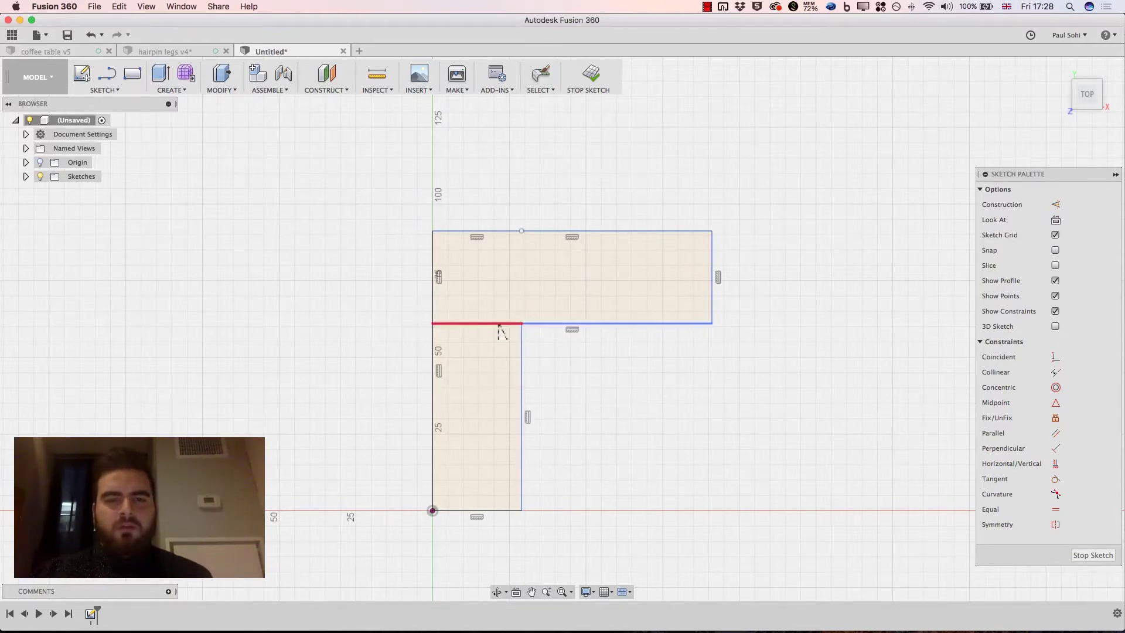
left_click(501, 323)
left_click(545, 76)
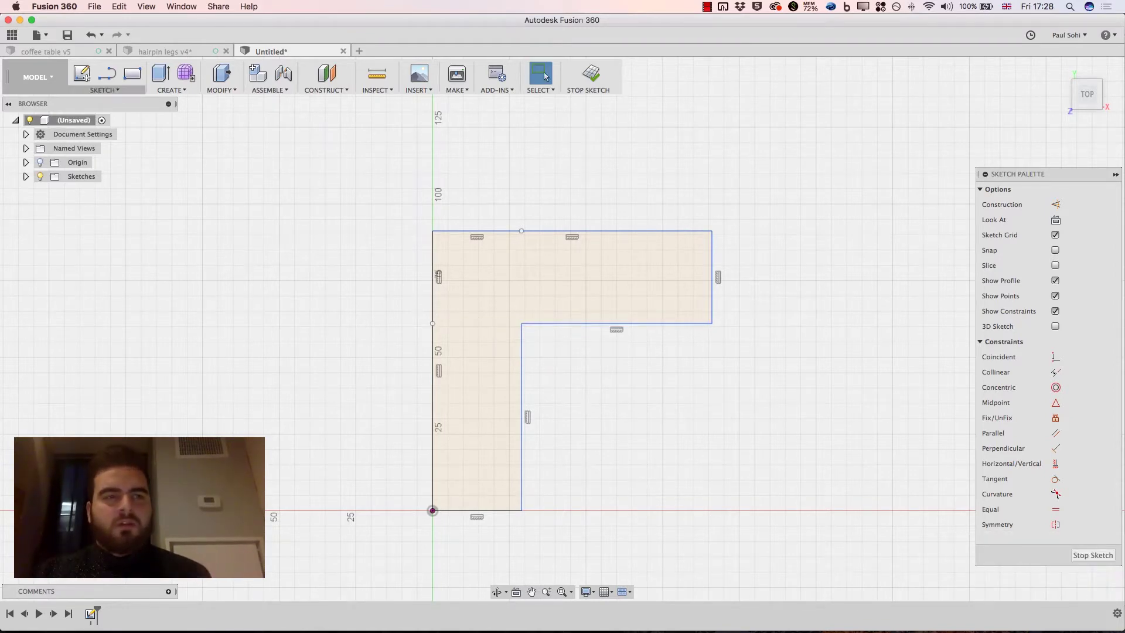
left_click(106, 89)
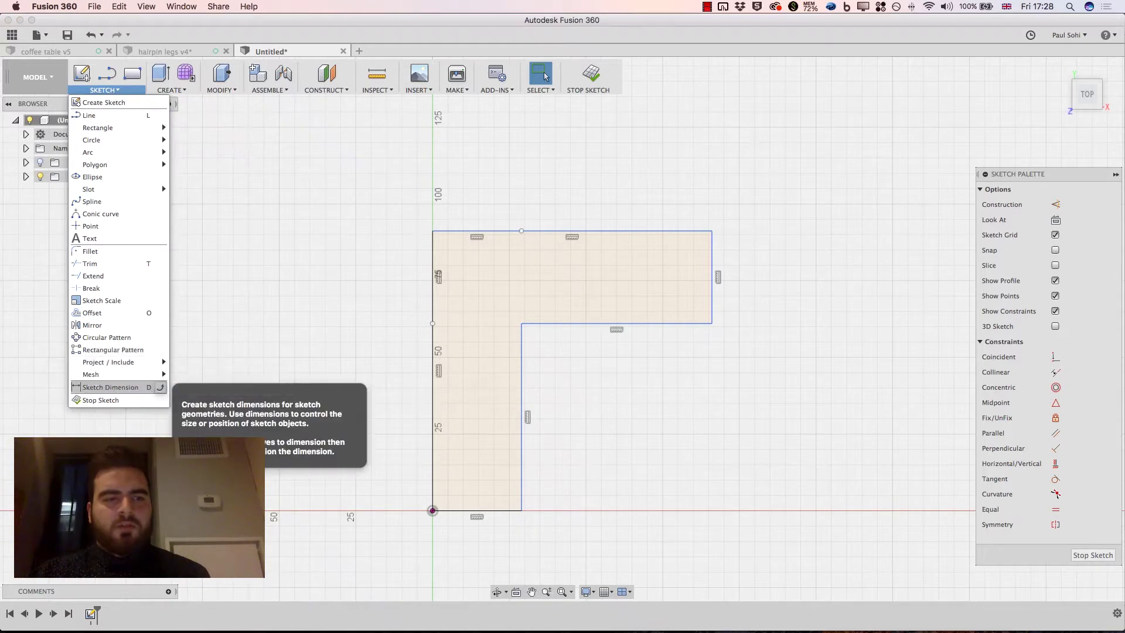
Step: Dimension the L's left edge to 110 mm and its bottom edge to 45 mm
left_click(110, 387)
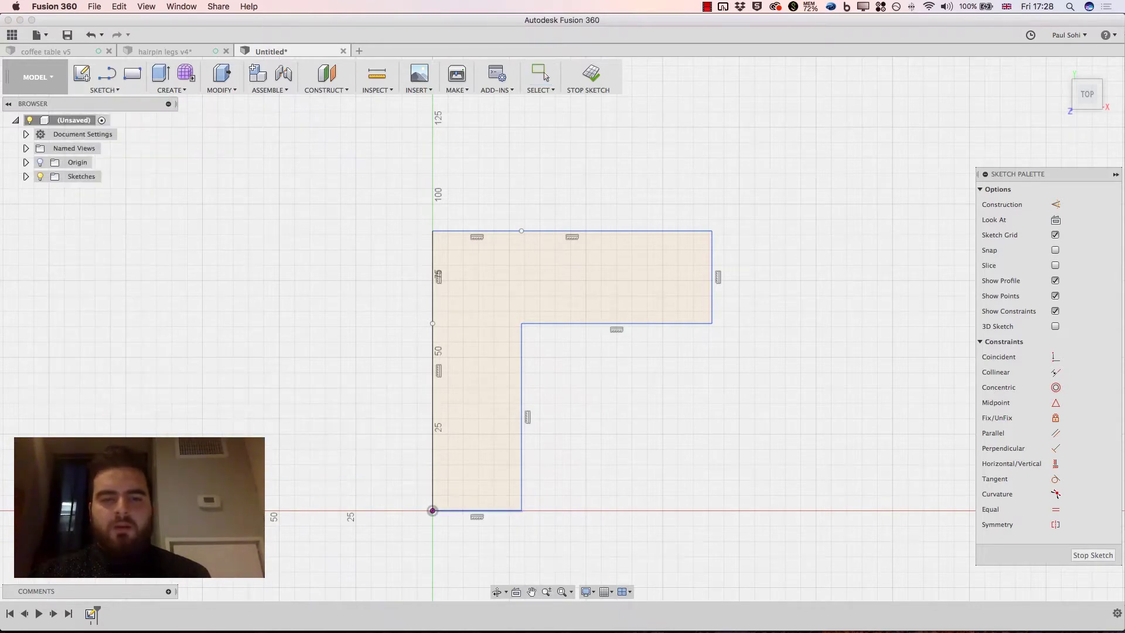
left_click(506, 511)
left_click(493, 554)
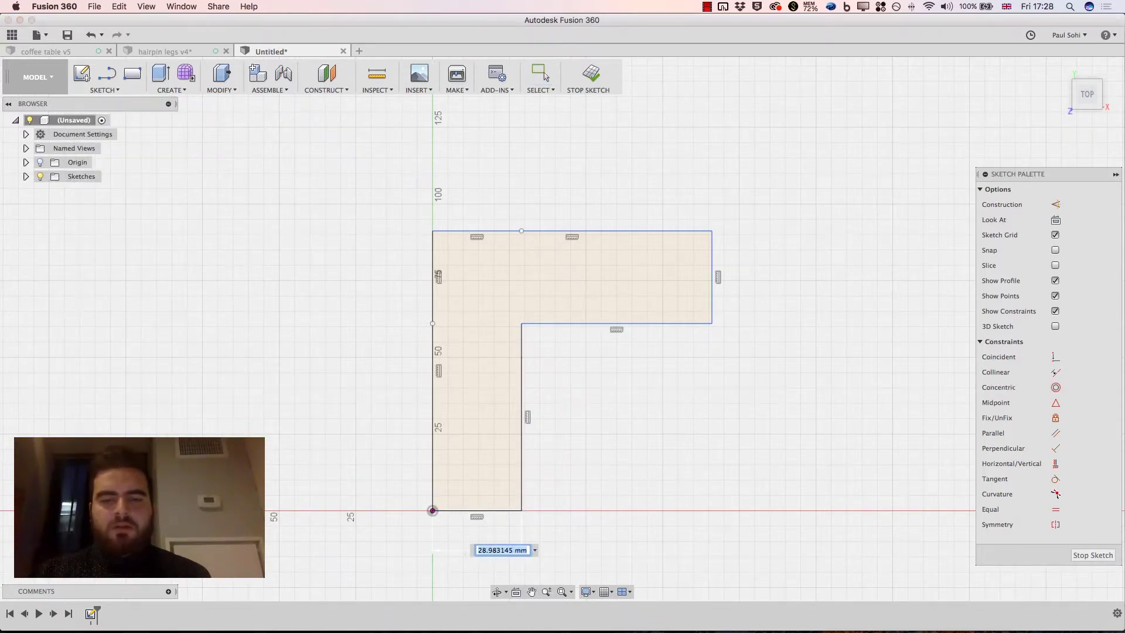
key("Return")
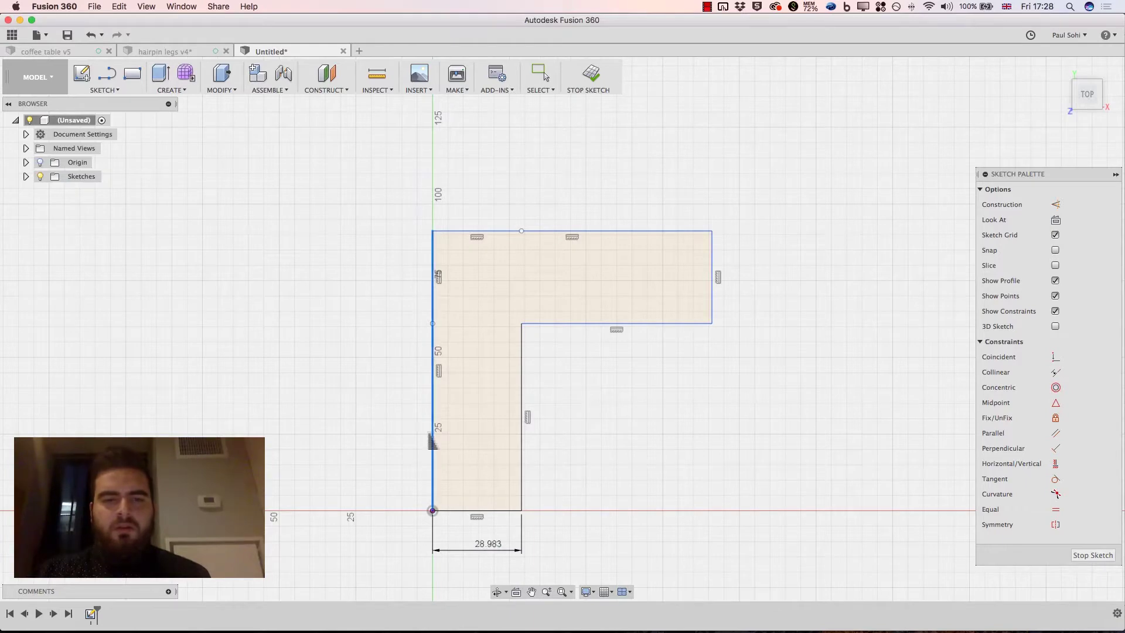
left_click(433, 410)
left_click(382, 434)
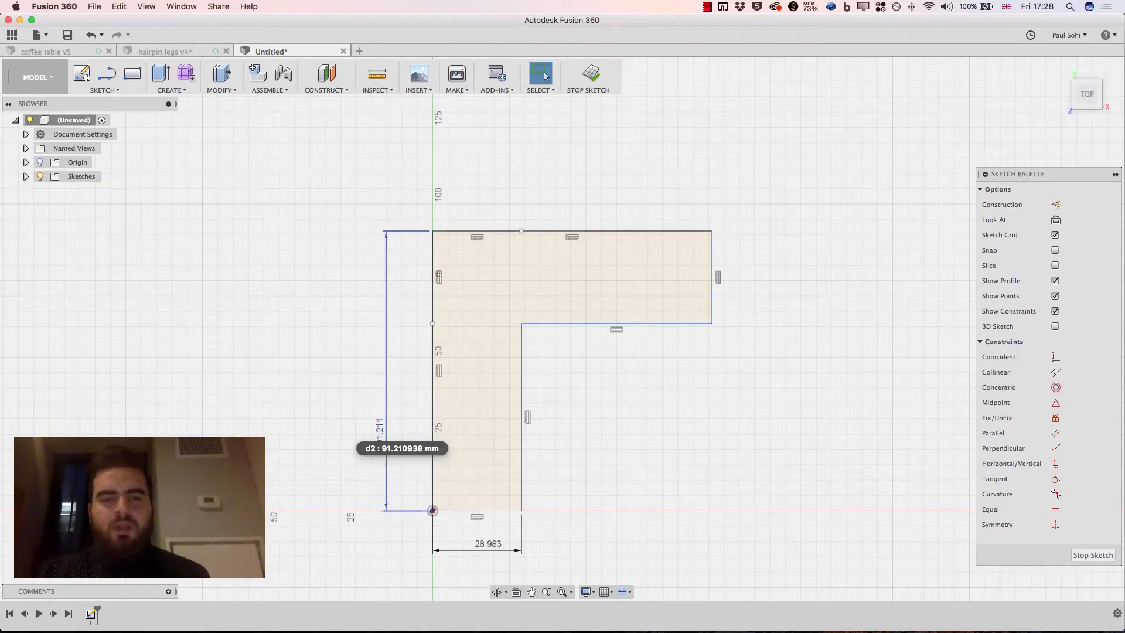
double_click(379, 433)
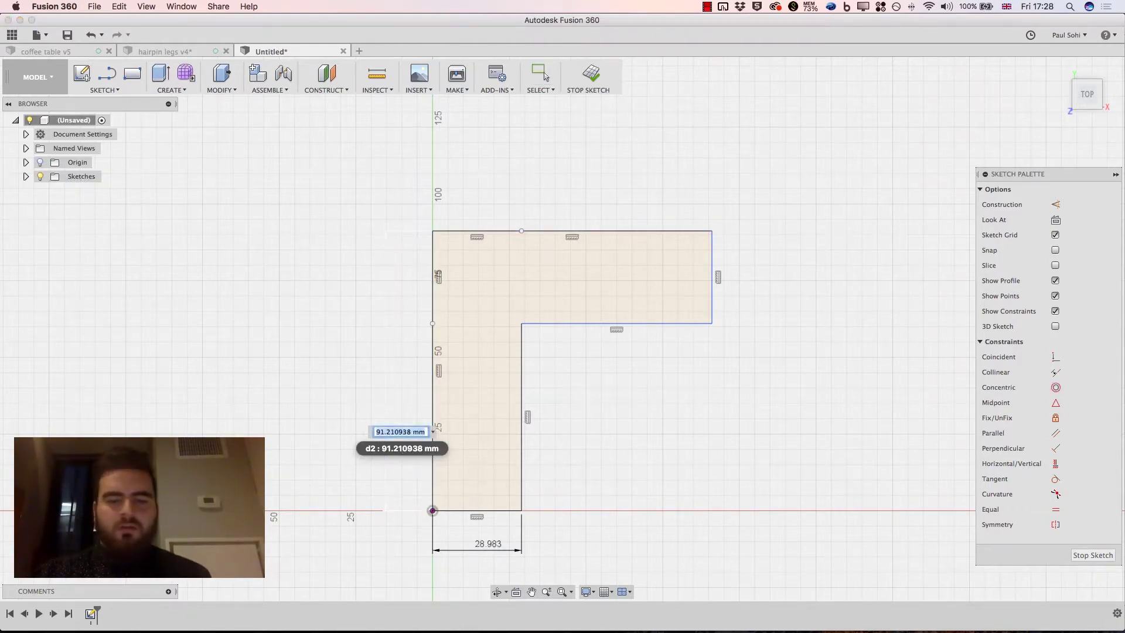
type("110")
key("Return")
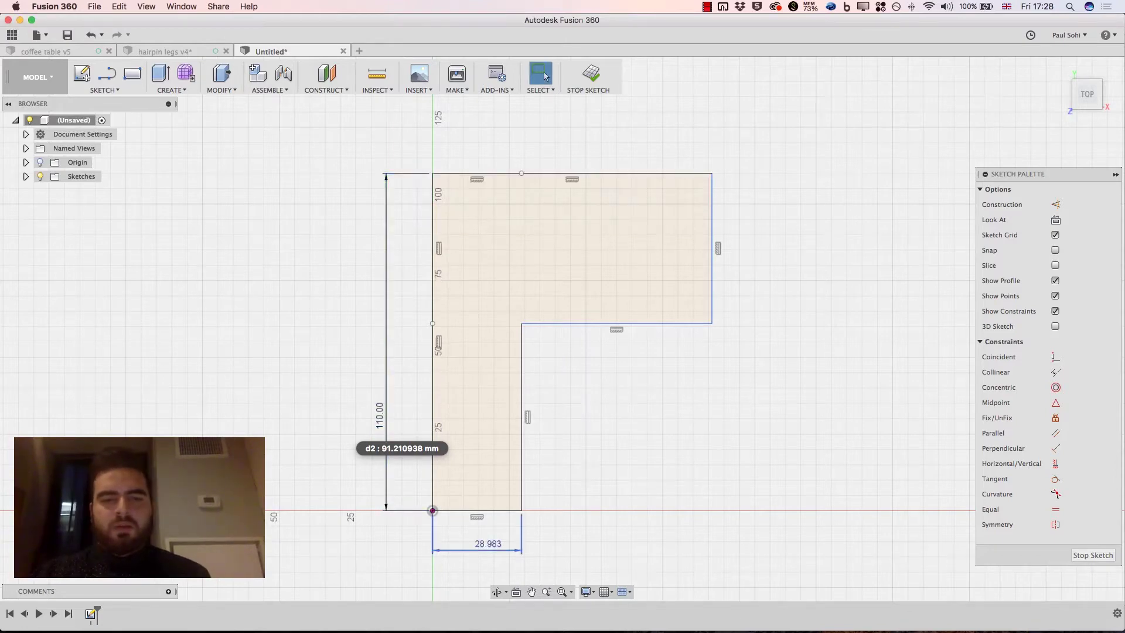
double_click(488, 544)
type("45")
key("Return")
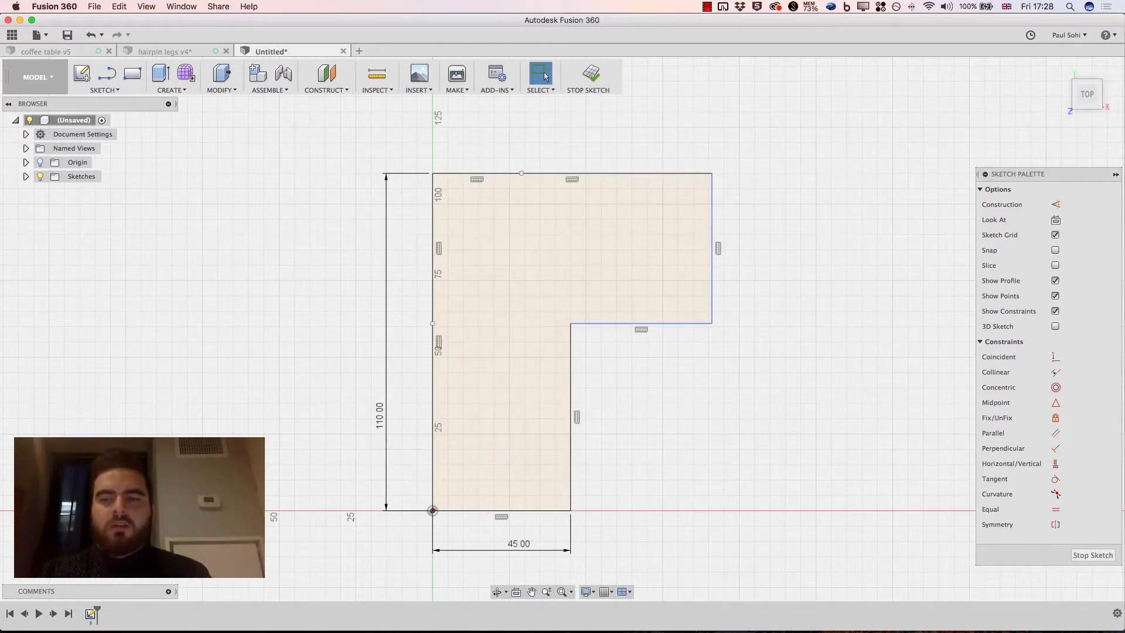
Step: Apply Equal constraints so the inner vertical edge matches the 45 mm bottom edge
left_click(1056, 509)
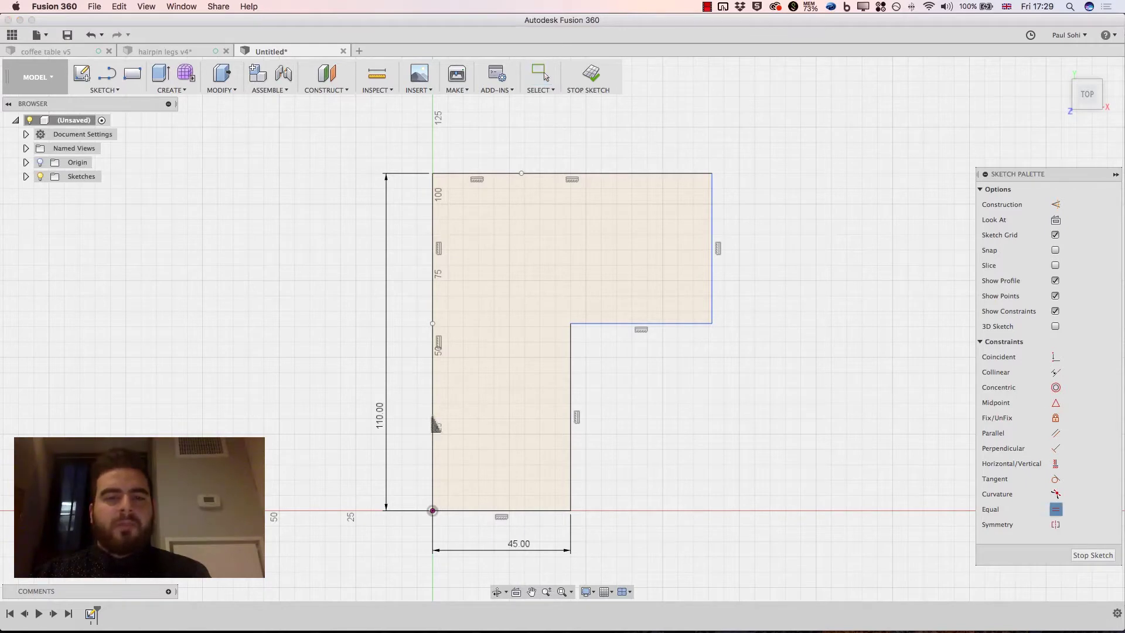
left_click(434, 422)
left_click(616, 173)
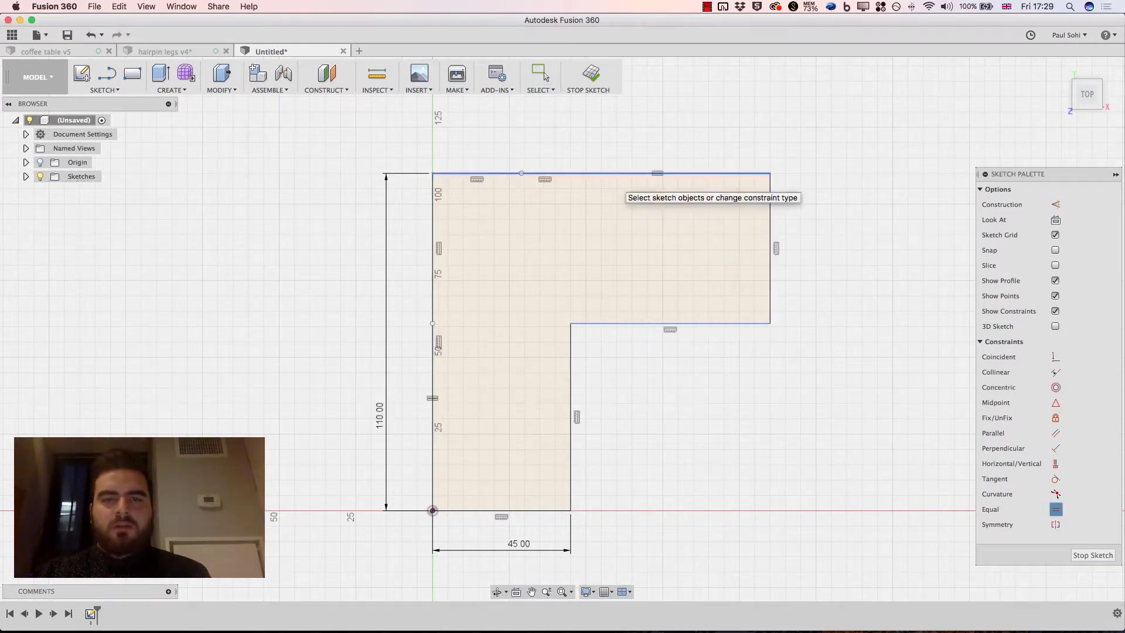
left_click(509, 511)
left_click(770, 252)
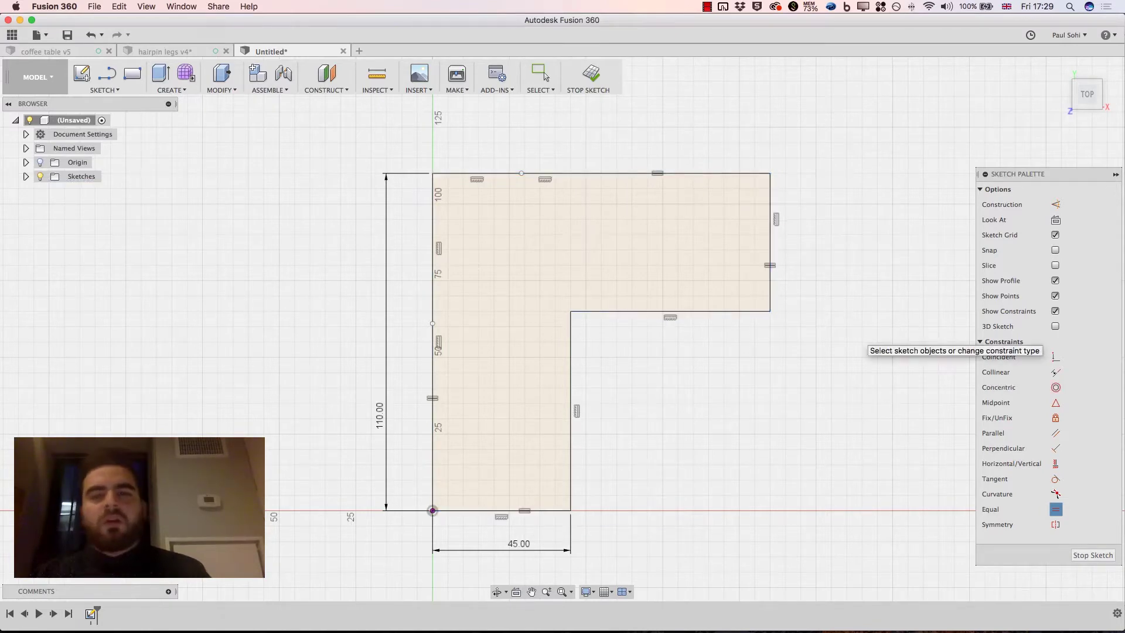
left_click(542, 75)
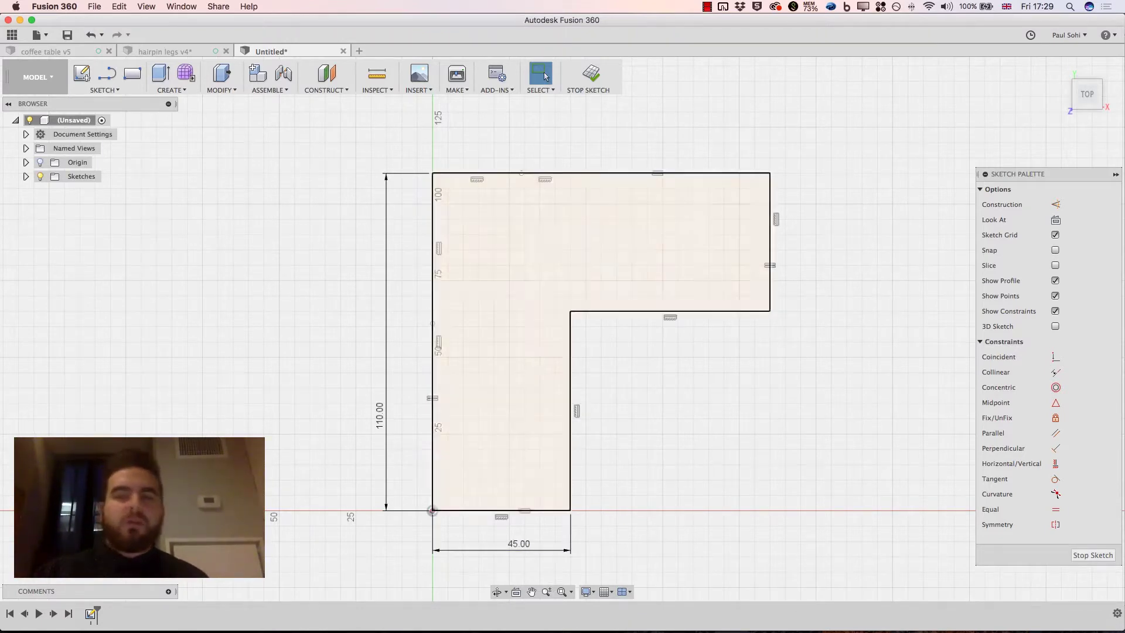
Step: Try a 20 mm bottom width, then undo back to 45 mm
double_click(528, 546)
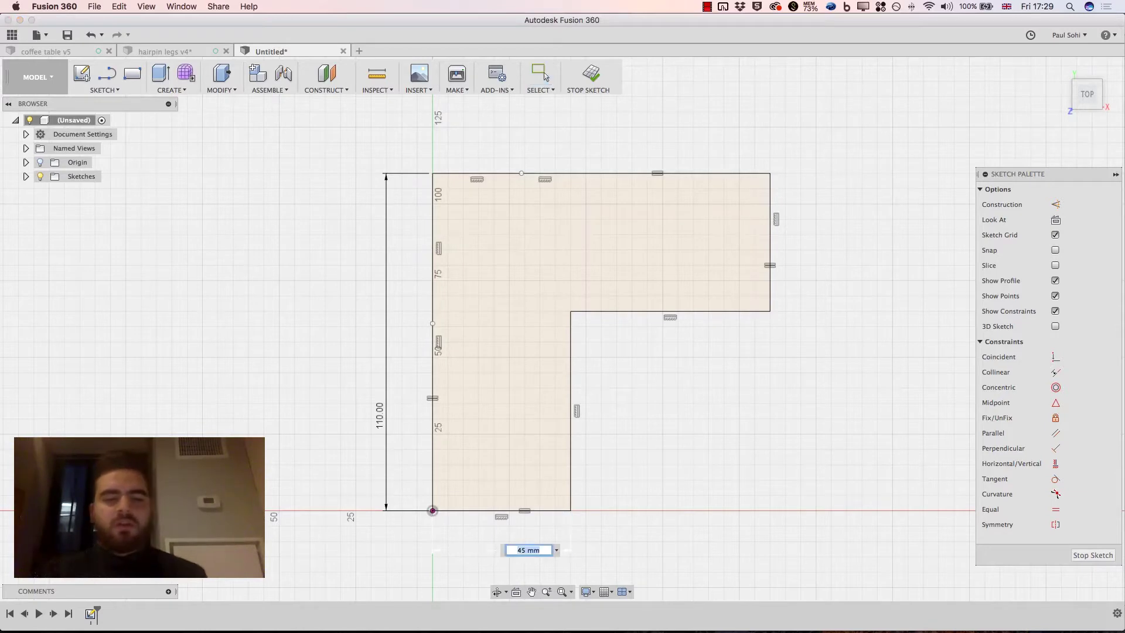
type("20")
key("Return")
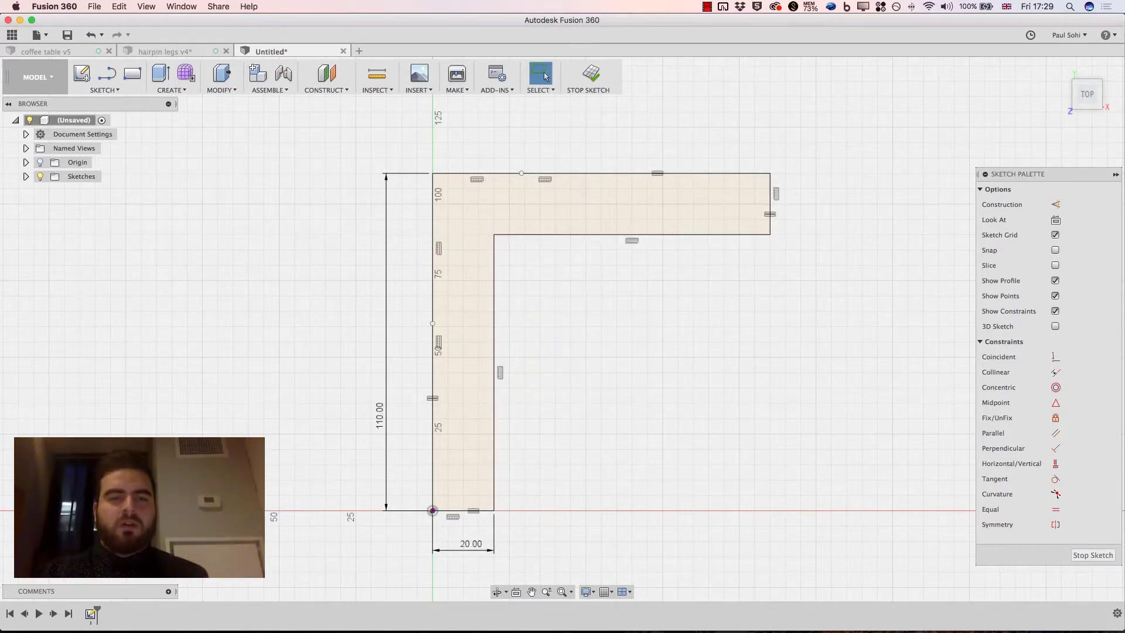
key("super+z")
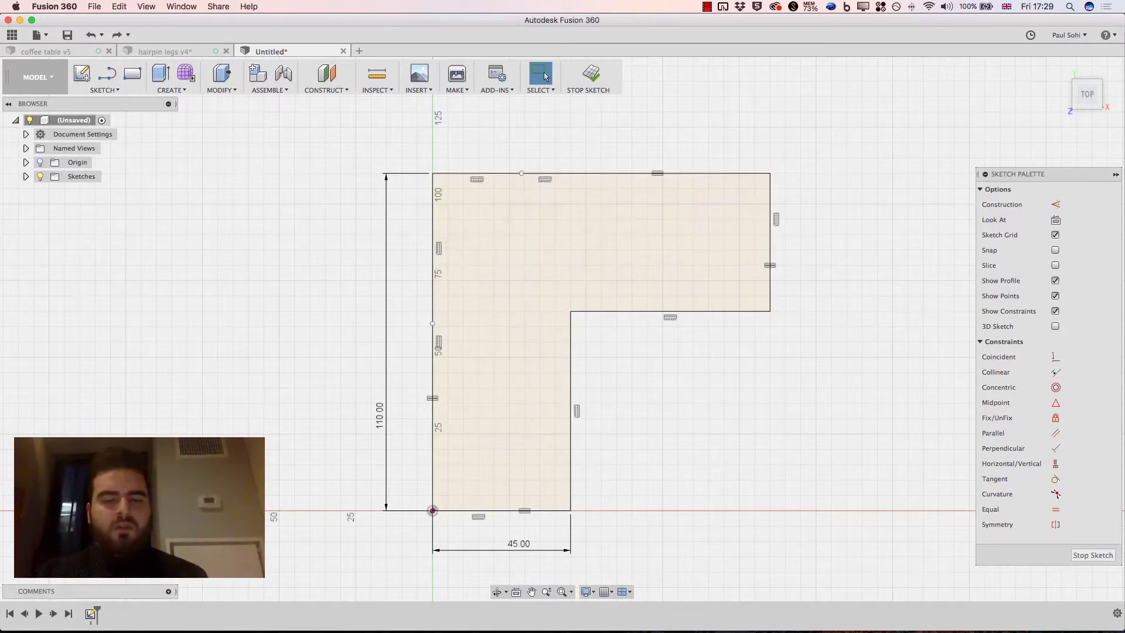
key("c")
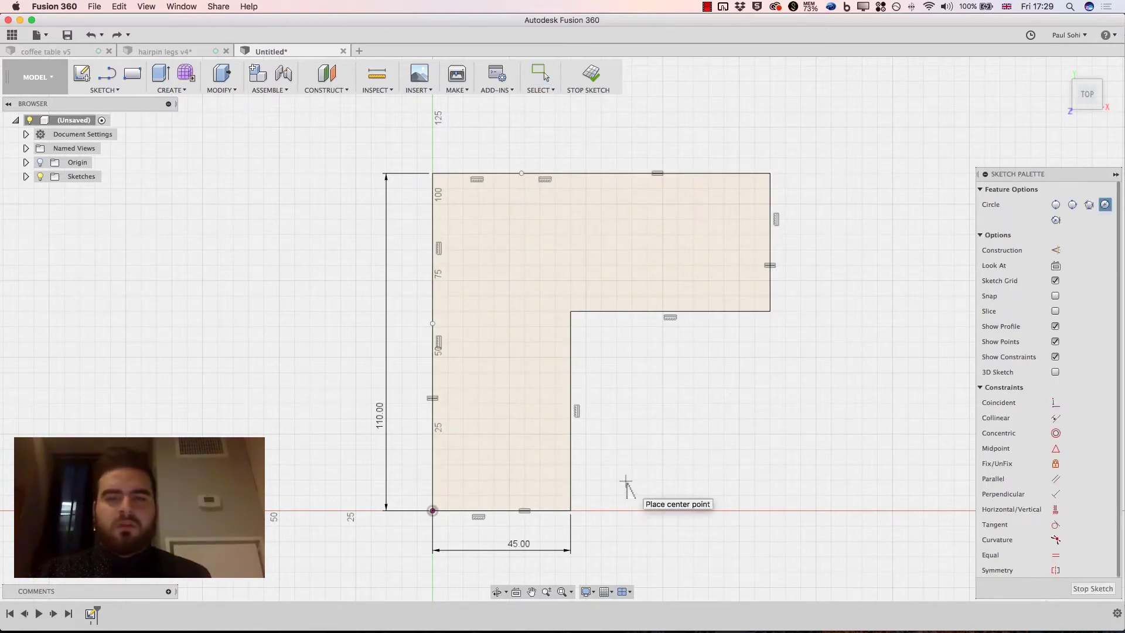
Step: Draw four center-diameter circles across the L plate: bottom, right end, top and vertical leg
left_click(546, 482)
left_click(559, 481)
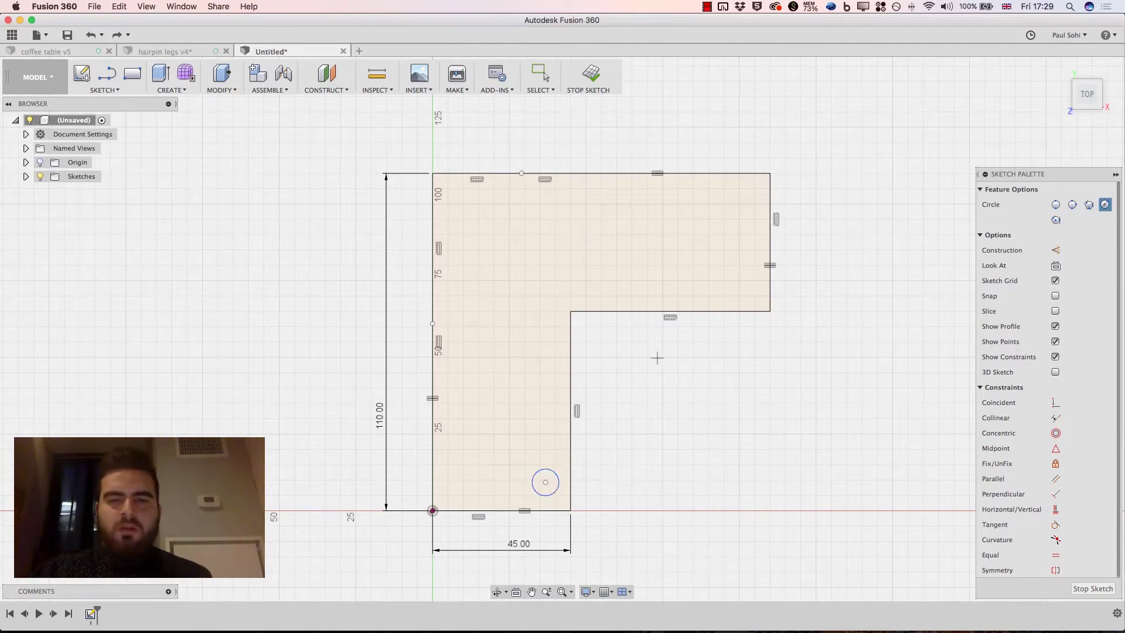
left_click(753, 289)
left_click(768, 289)
left_click(513, 205)
left_click(512, 216)
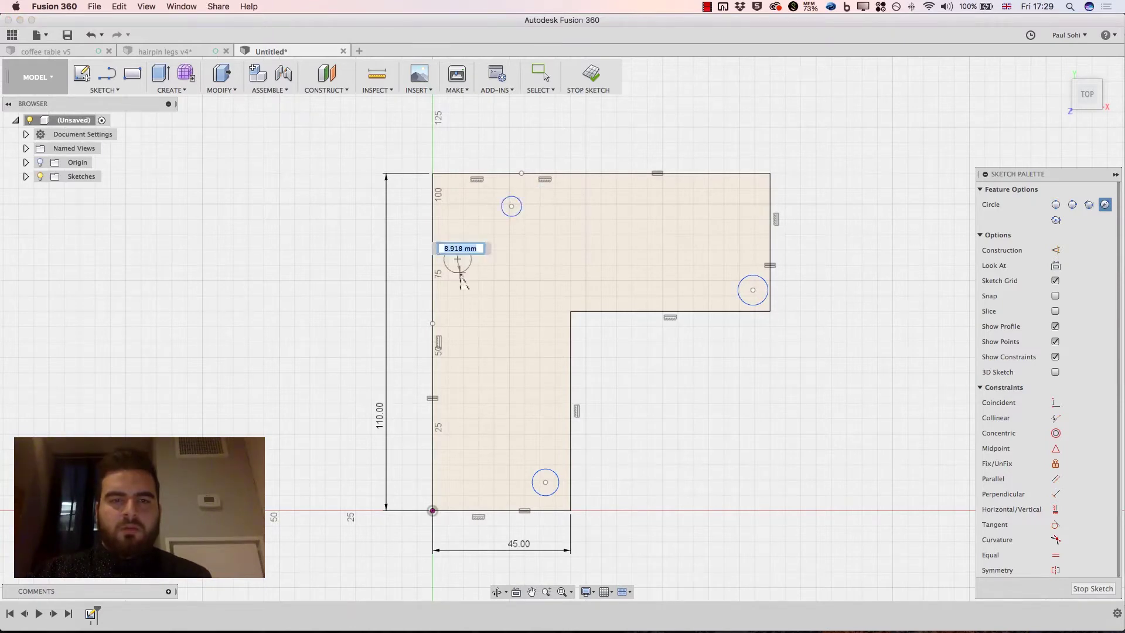
left_click(460, 272)
left_click(545, 76)
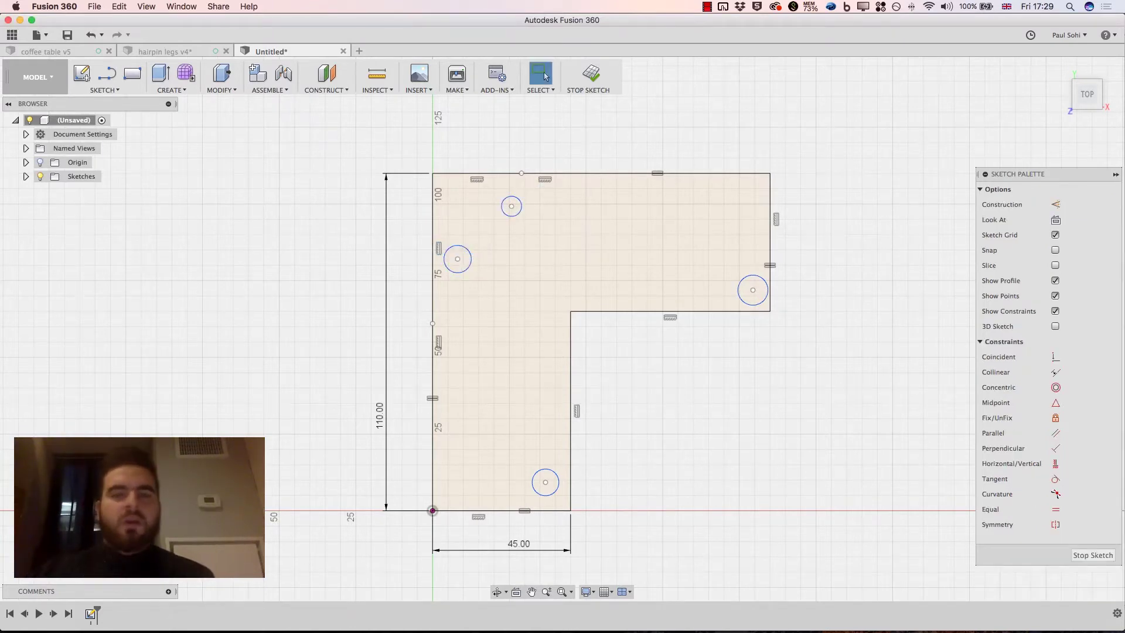
Step: Dimension the bottom hole to a 5 mm diameter
key("d")
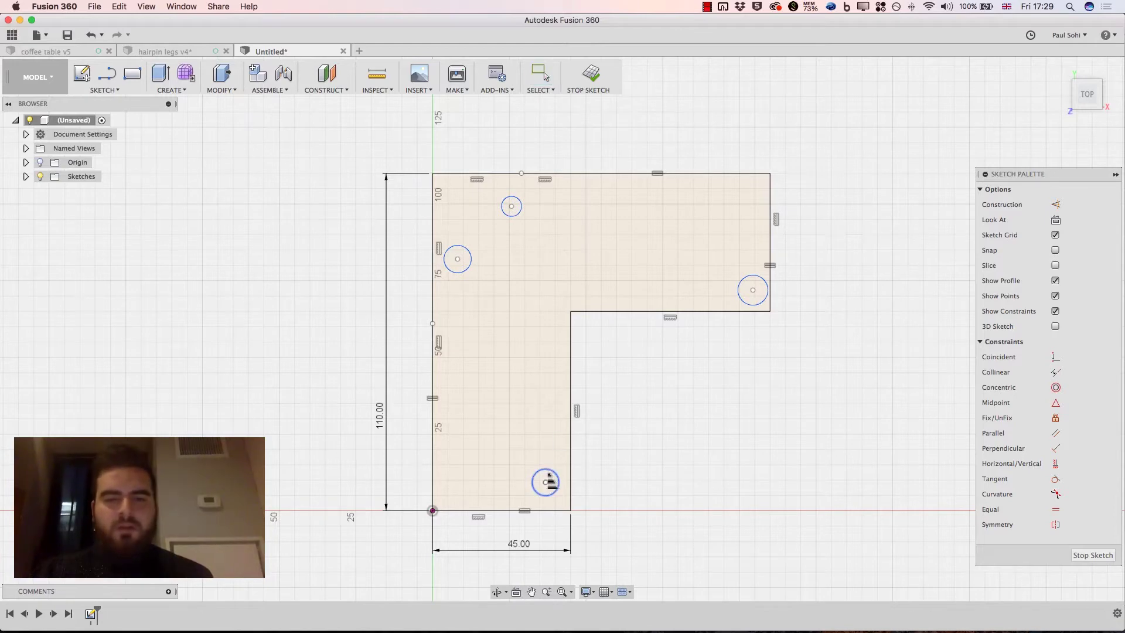
left_click(546, 469)
left_click(606, 485)
type("5")
key("Return")
left_click(542, 75)
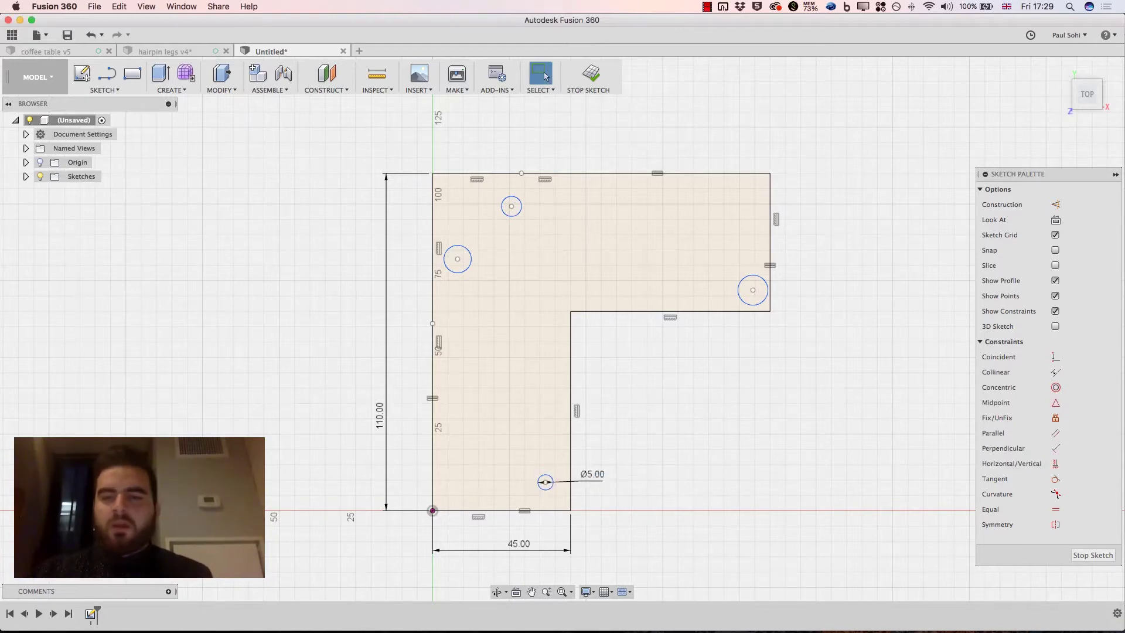
Step: Make the upper-left, top and right holes equal to the Ø5 hole
left_click(1055, 509)
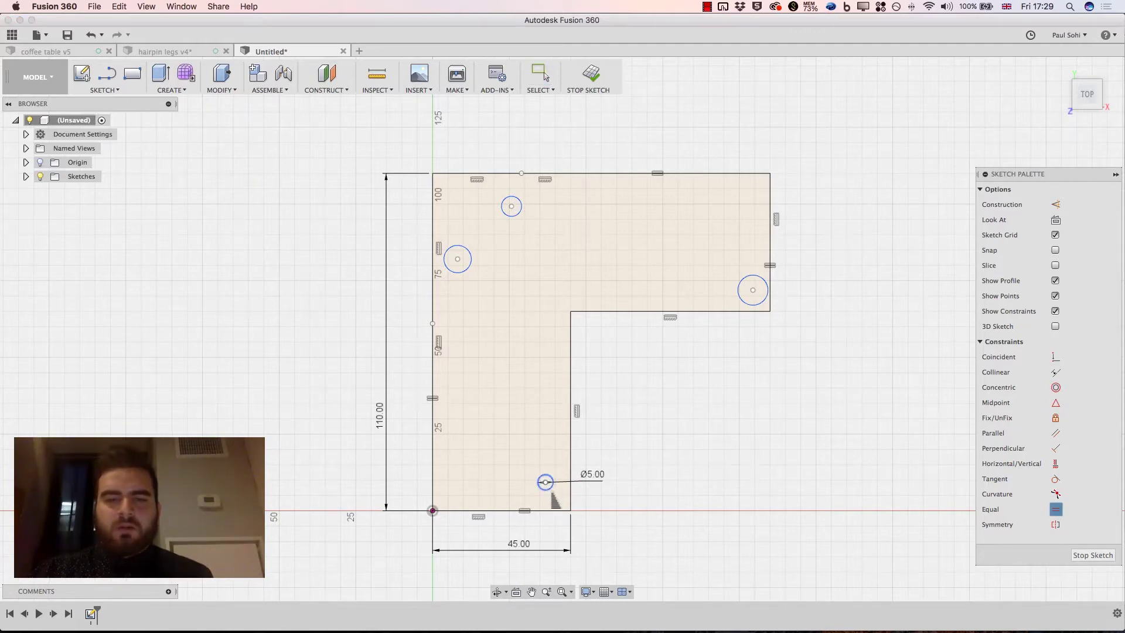
left_click(554, 482)
left_click(467, 249)
left_click(551, 488)
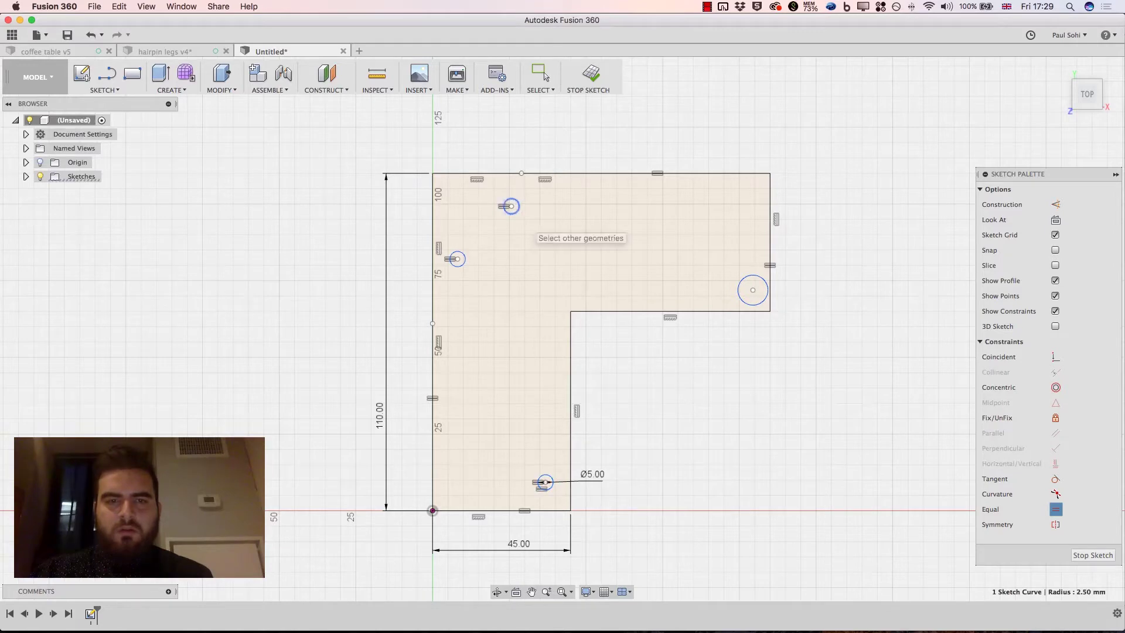
left_click(519, 213)
left_click(552, 487)
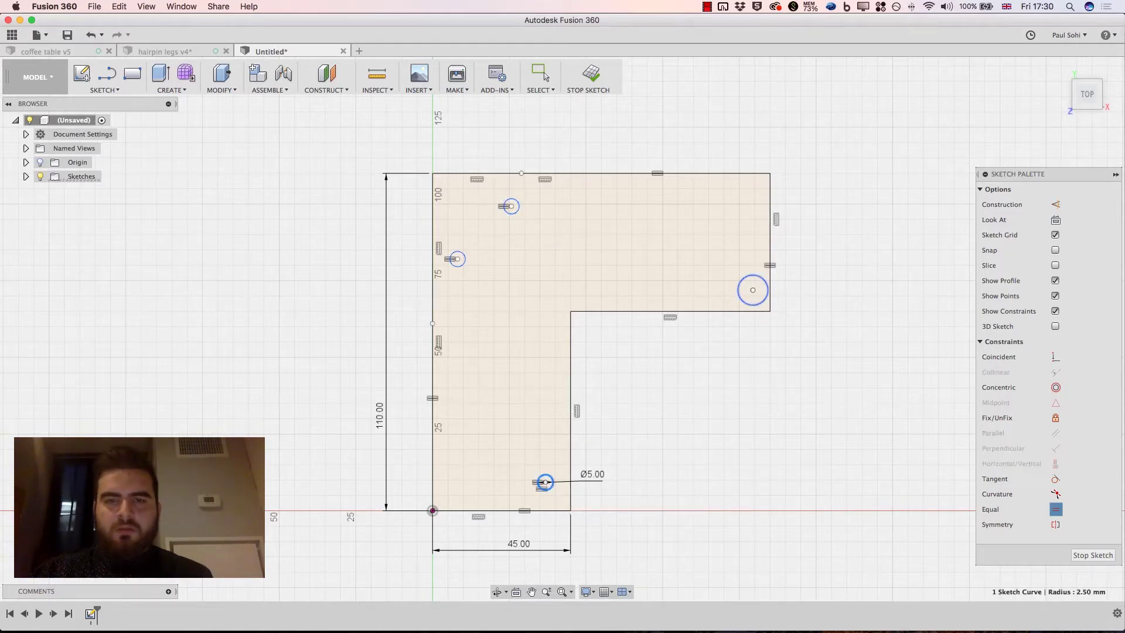
left_click(754, 303)
left_click(541, 74)
double_click(593, 474)
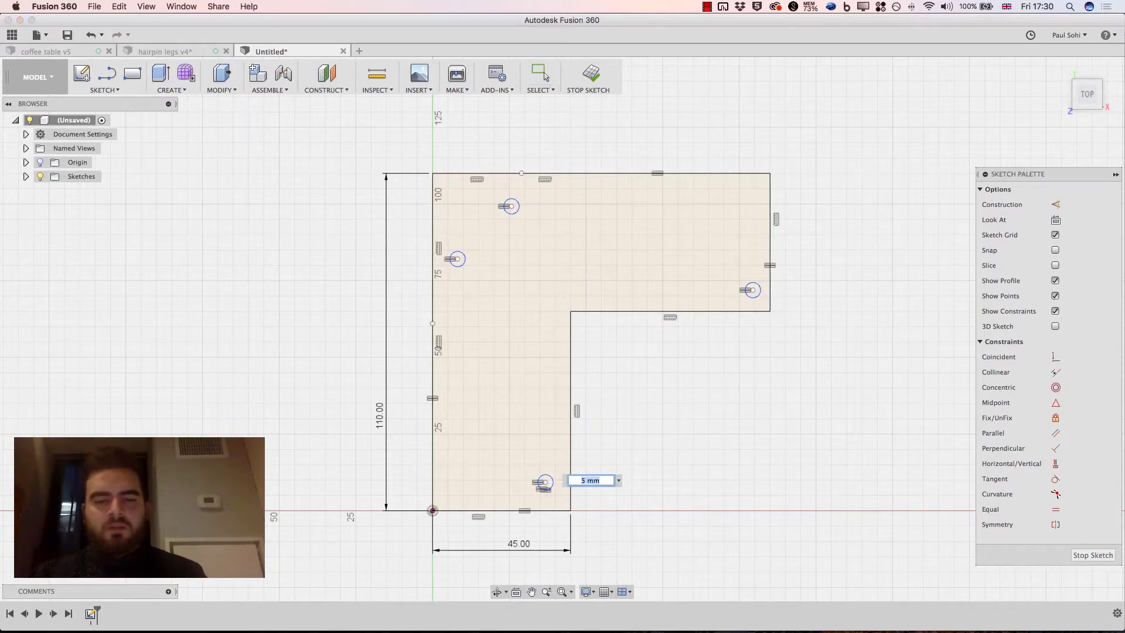
key("Return")
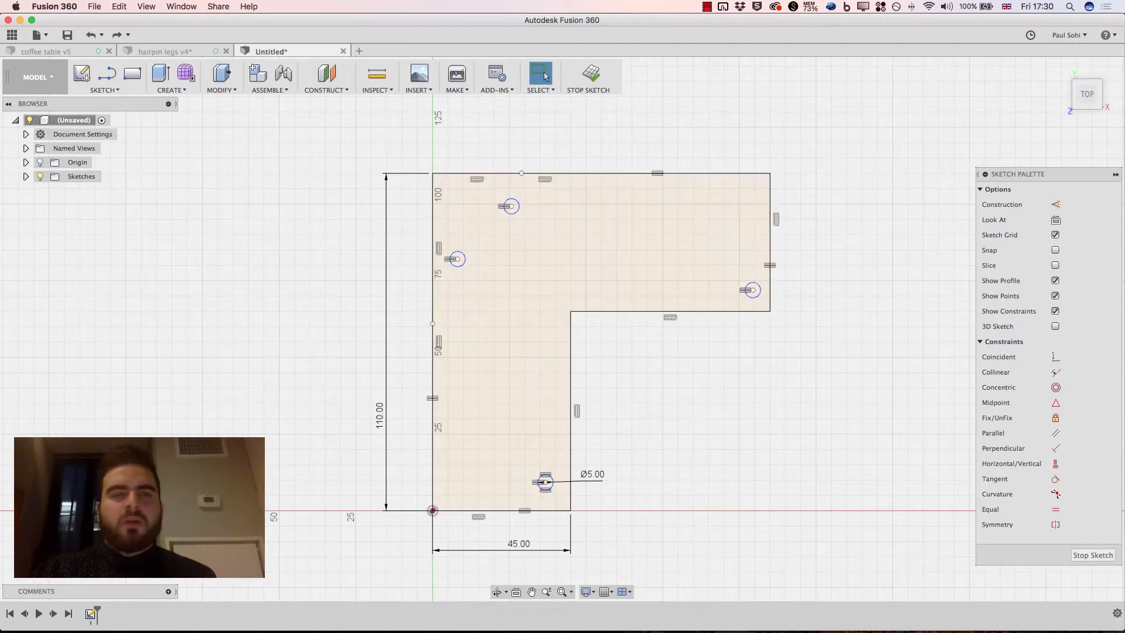
left_click(165, 51)
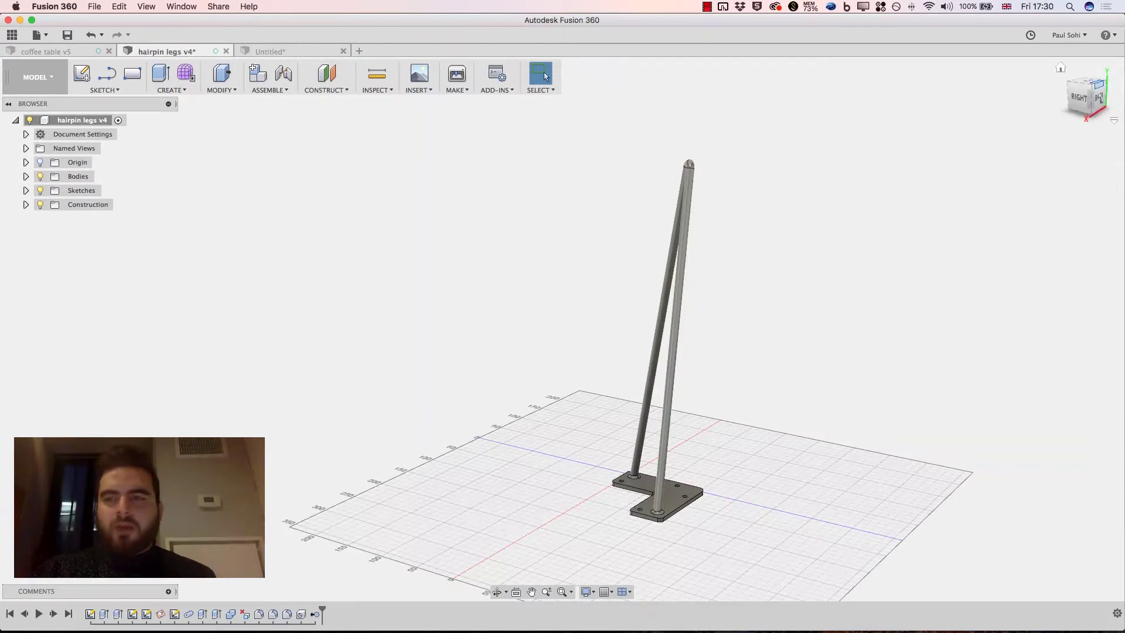
left_click_drag(1088, 97, 1079, 117)
left_click(1088, 89)
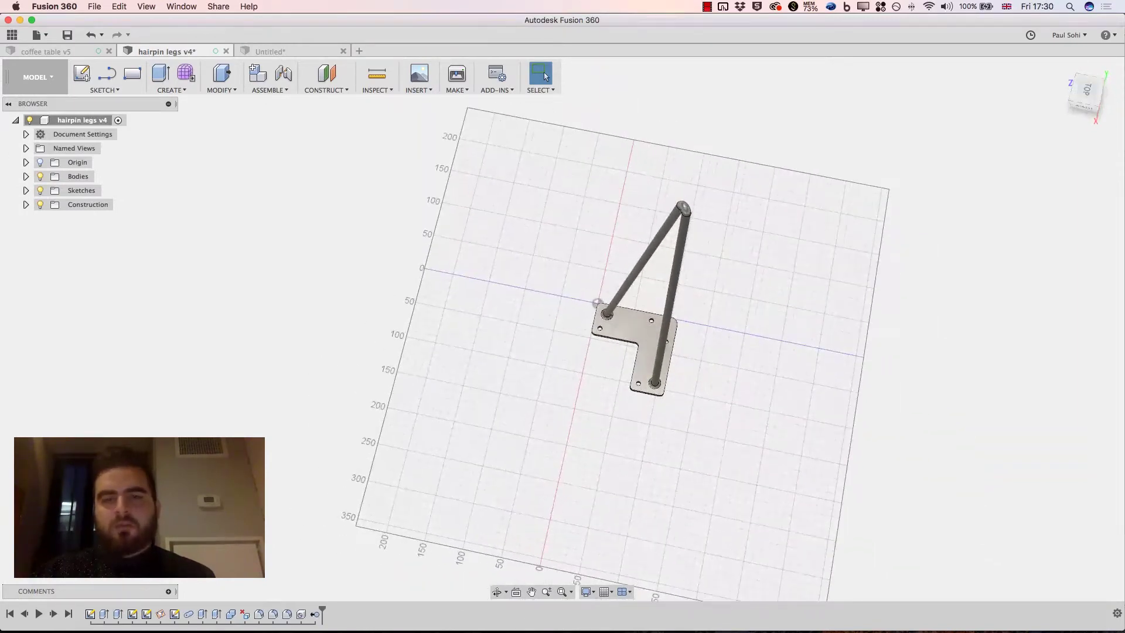
scroll(671, 398, "up", 5)
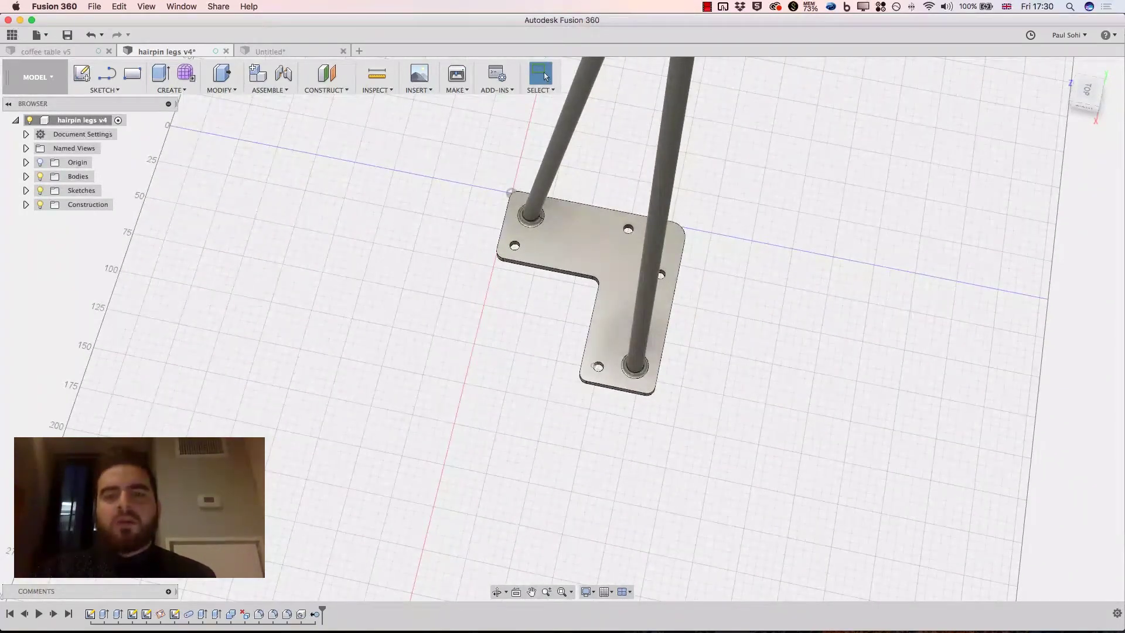
scroll(597, 366, "up", 5)
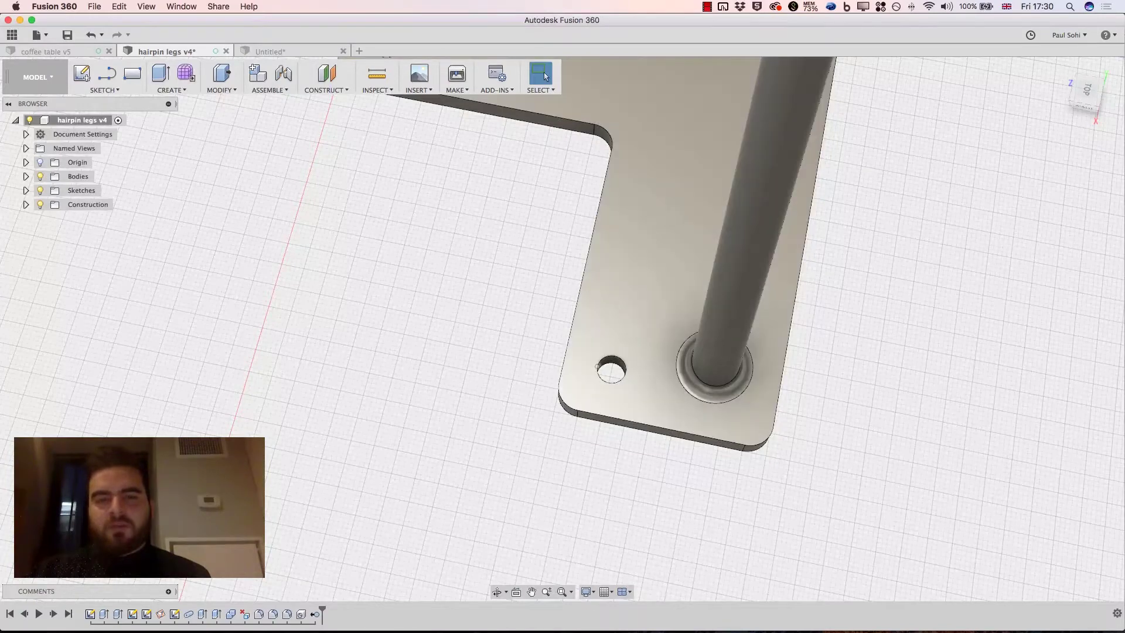
left_click(281, 52)
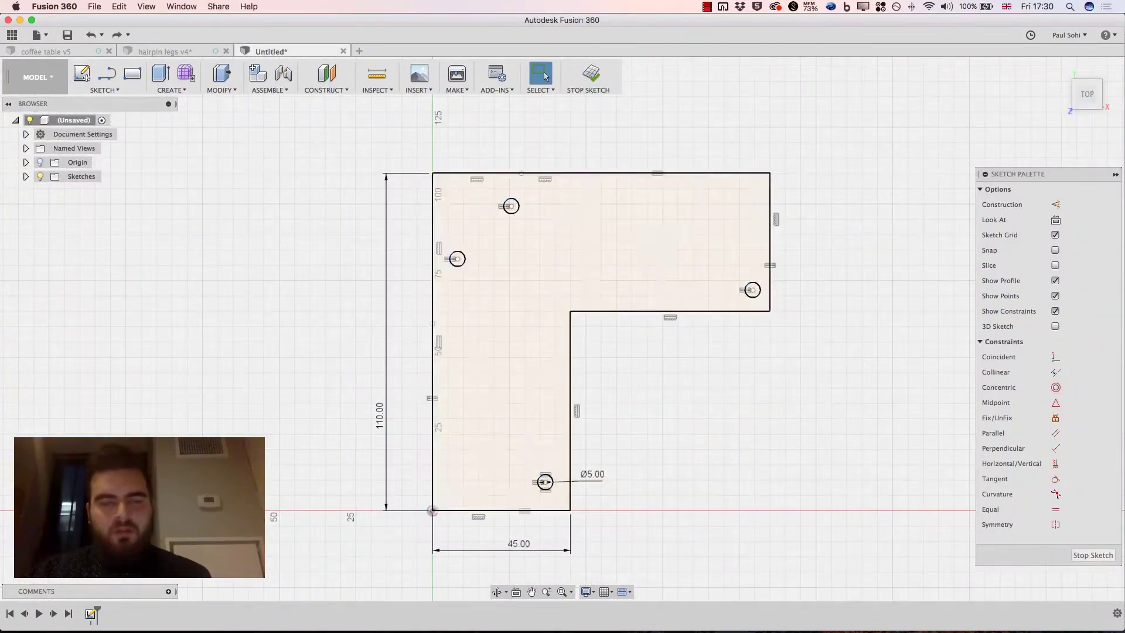
Step: Dimension the bottom hole's edge 7.6 mm from the x-axis using tangent picking
left_click(105, 90)
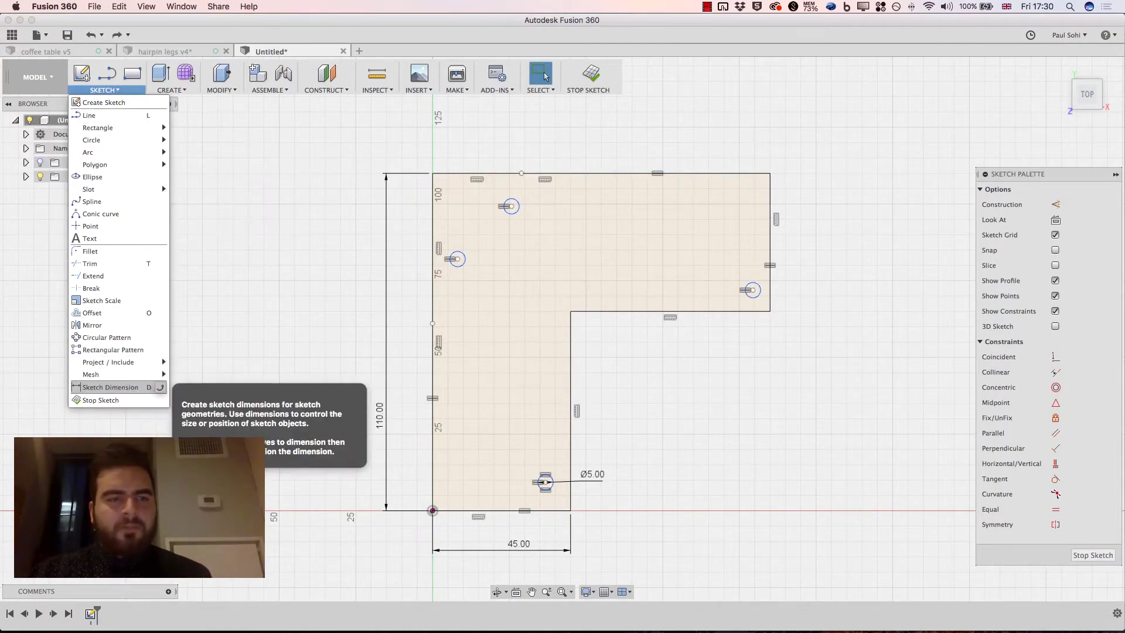
left_click(110, 387)
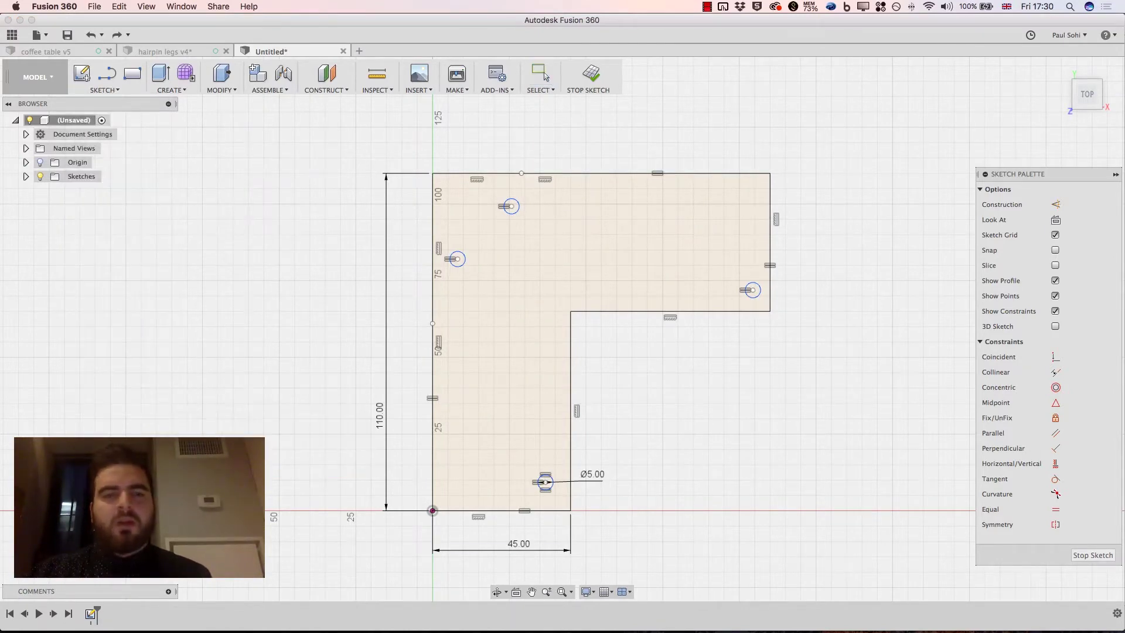
right_click(655, 418)
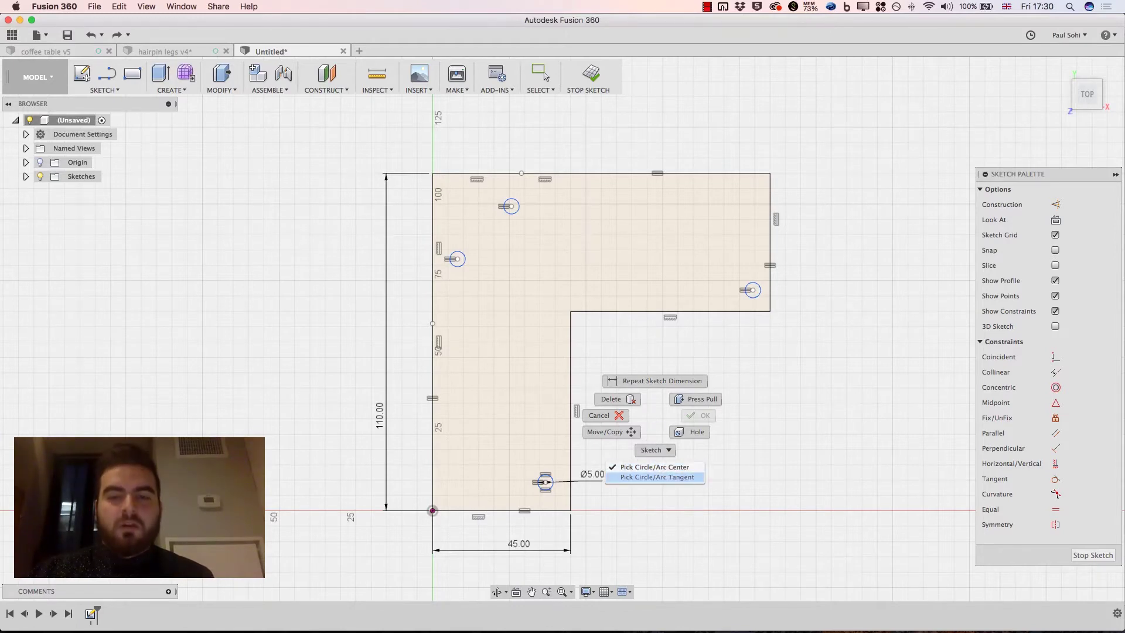
left_click(652, 478)
scroll(590, 523, "up", 6)
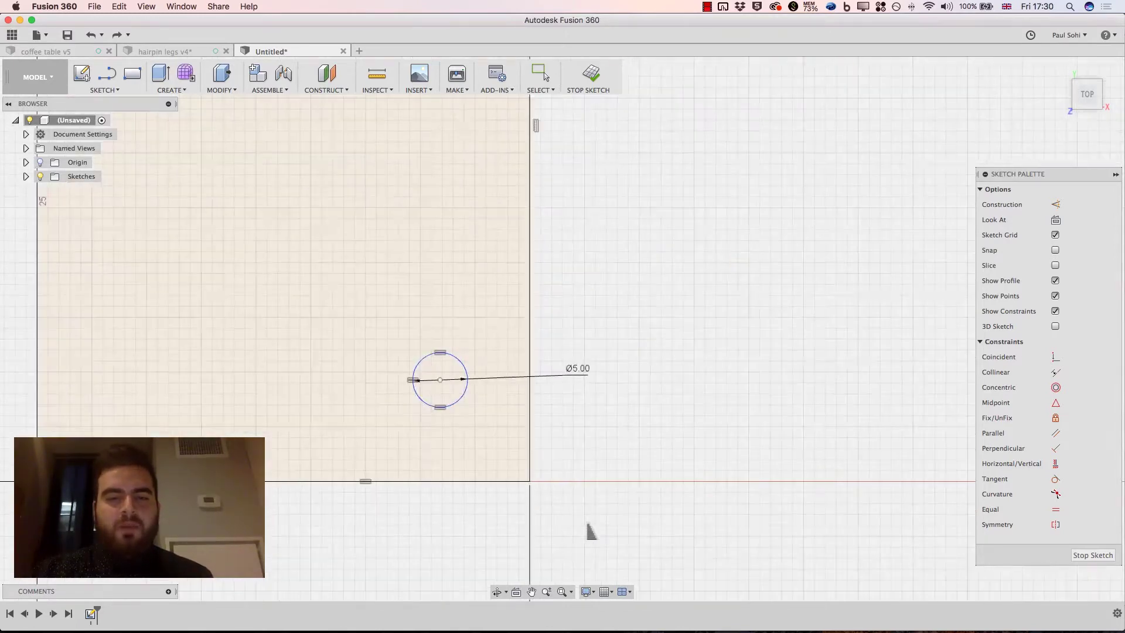
left_click(440, 406)
left_click(480, 480)
left_click(572, 460)
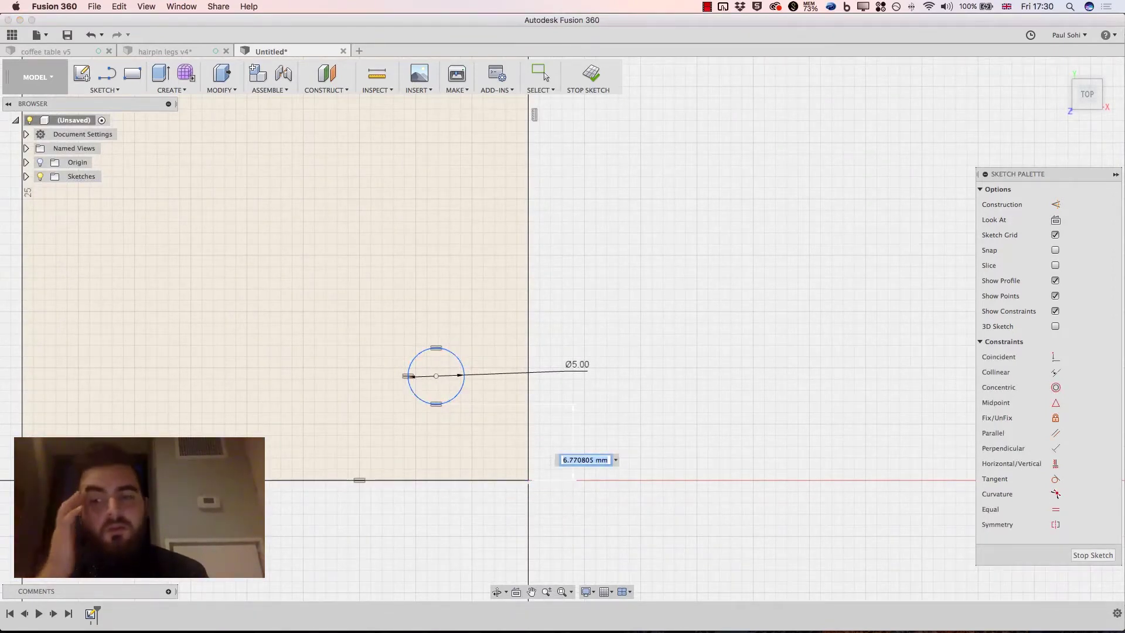
type("7.6")
key("Return")
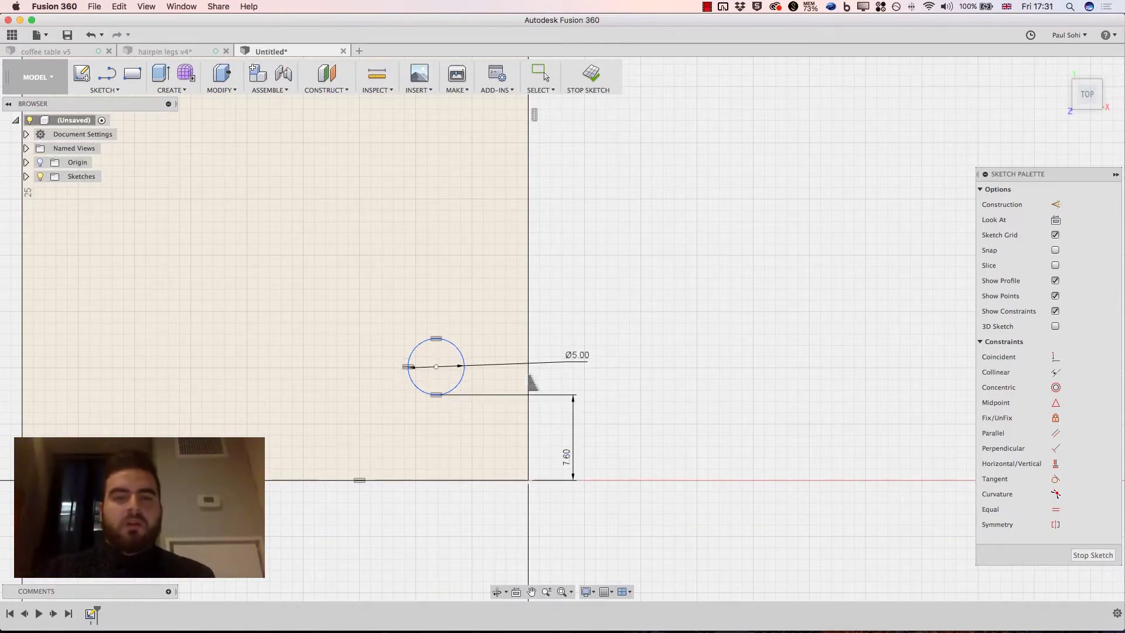
Step: Dimension the hole's edge to the vertical axis and set that offset to d4 (7.60)
right_click(610, 306)
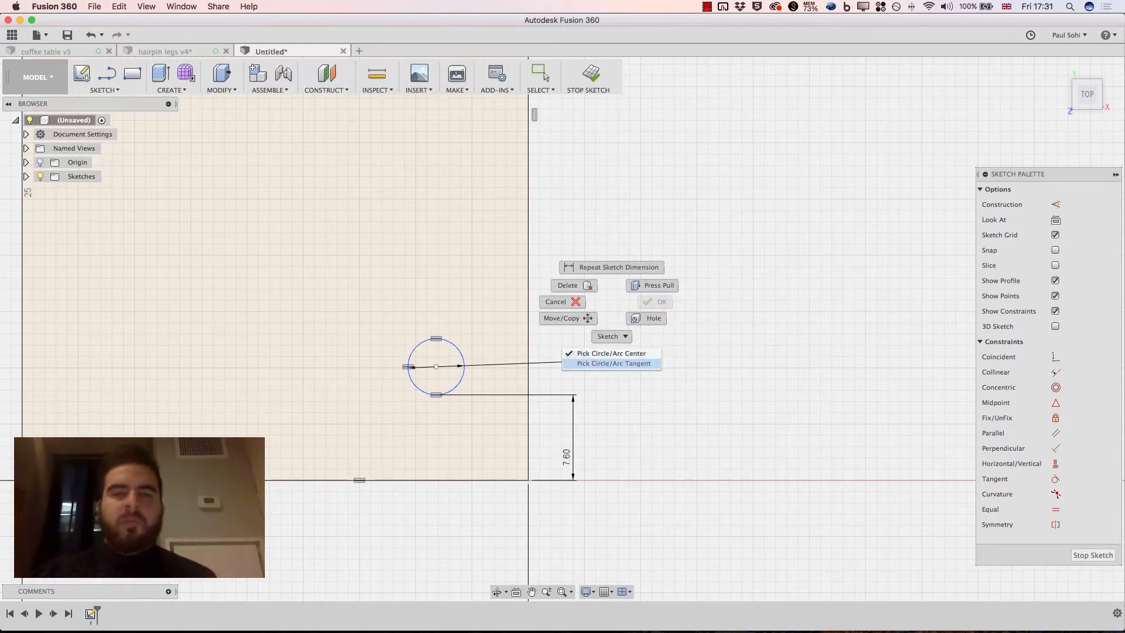
left_click(616, 364)
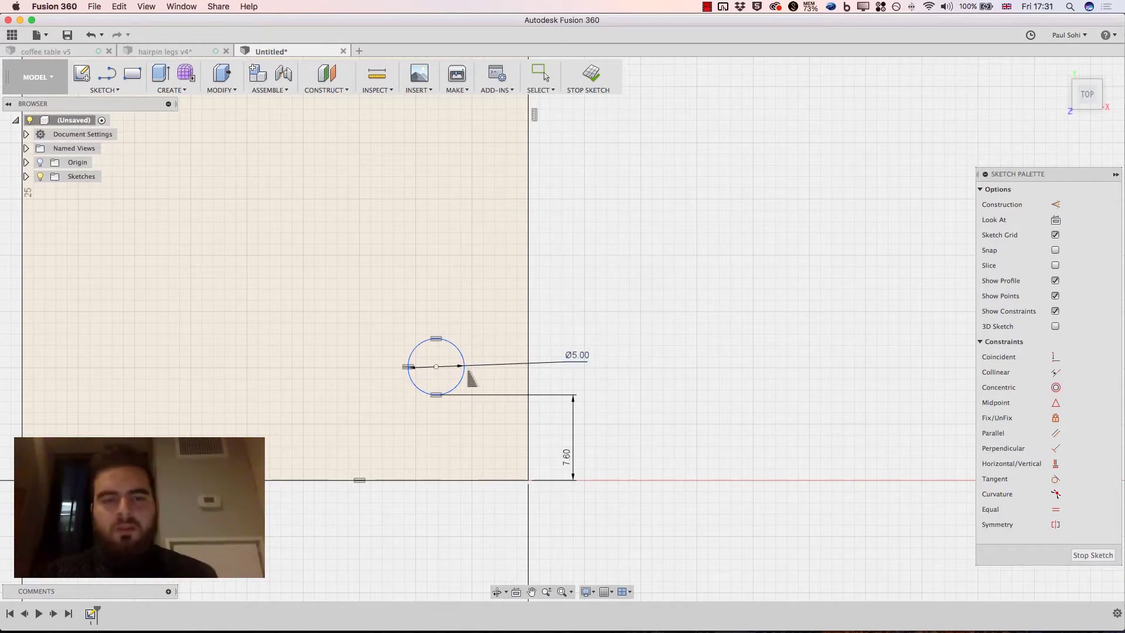
left_click(463, 376)
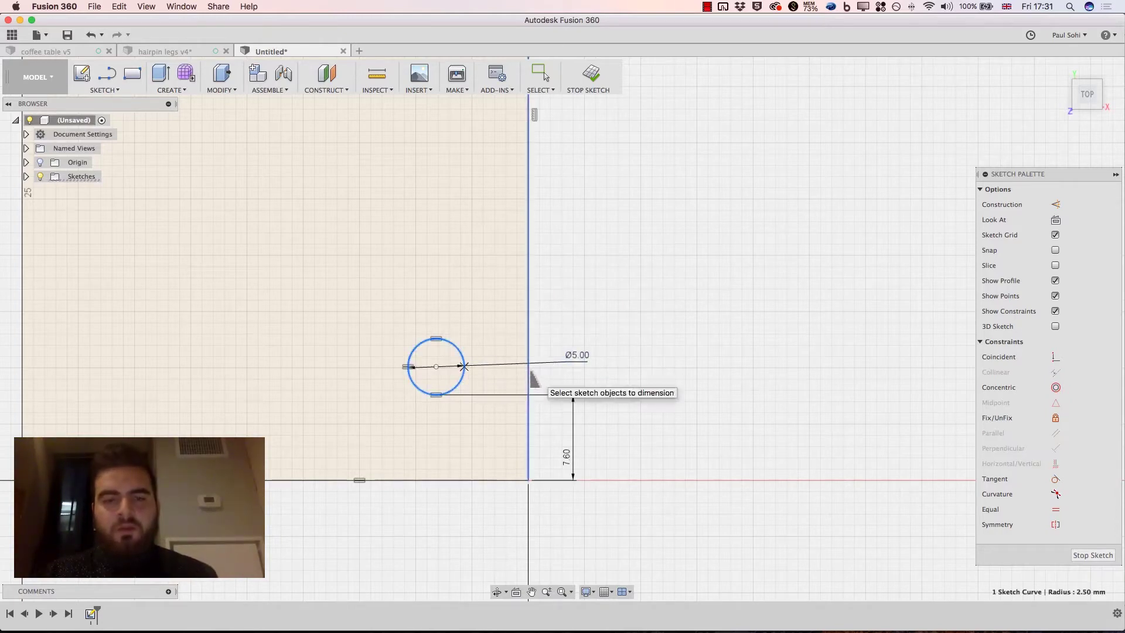
left_click(529, 373)
left_click(503, 311)
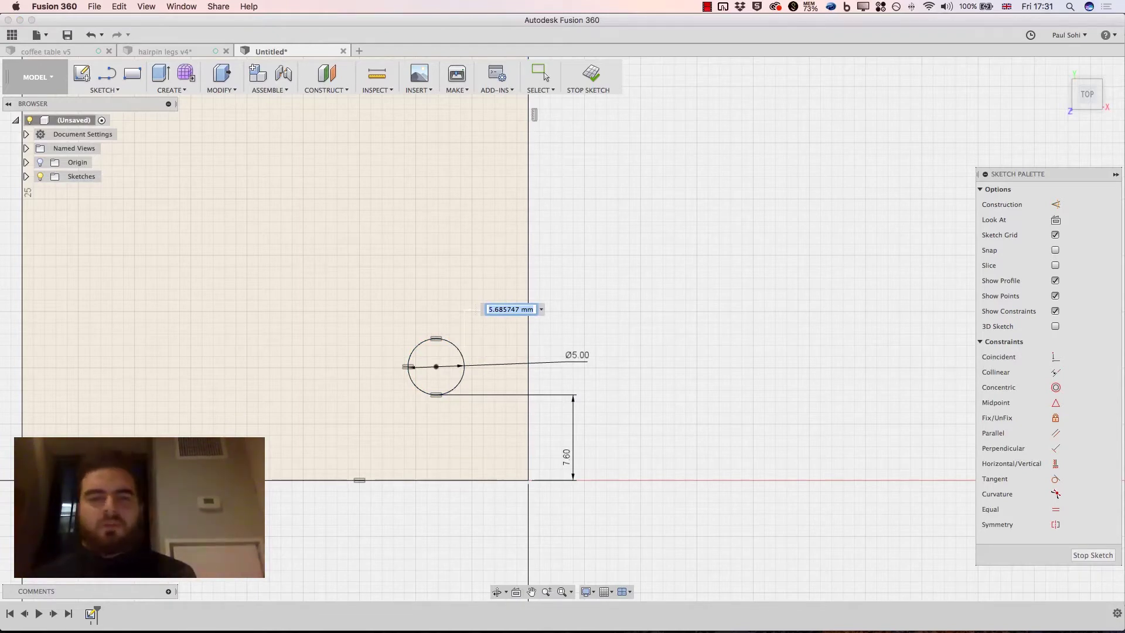
key("Return")
key("Escape")
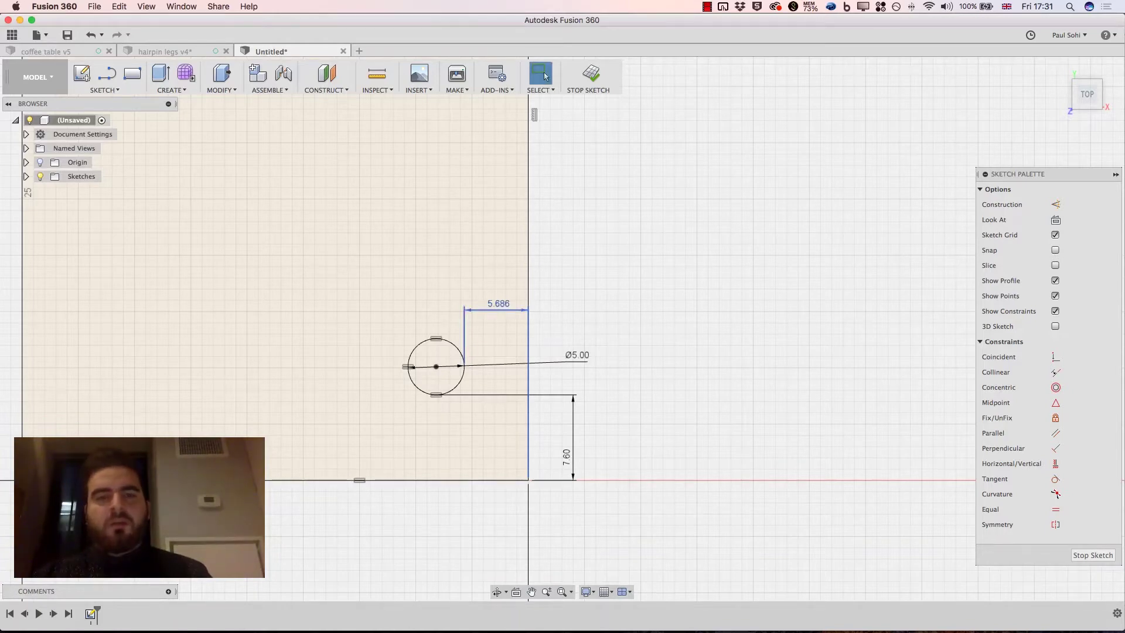
double_click(498, 303)
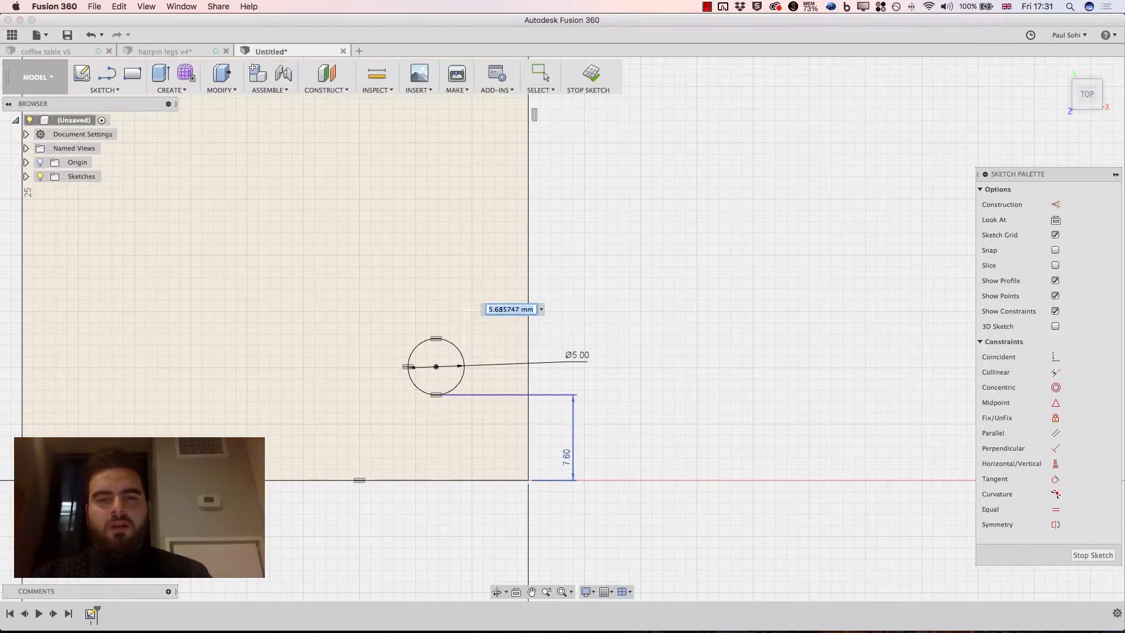
type("d4")
key("Return")
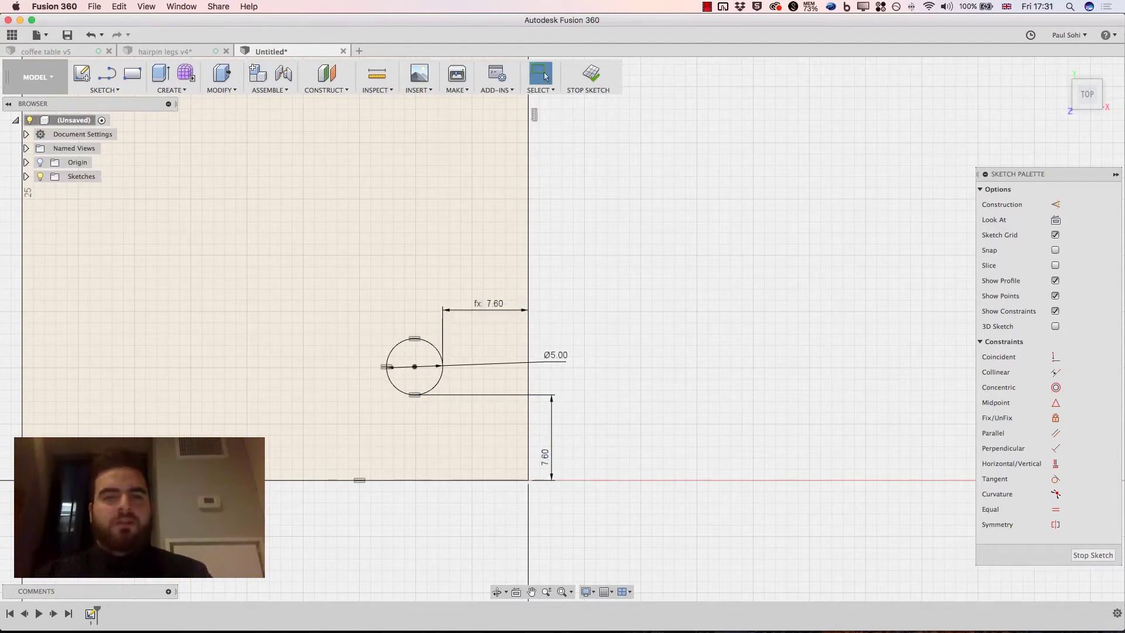
scroll(634, 468, "down", 6)
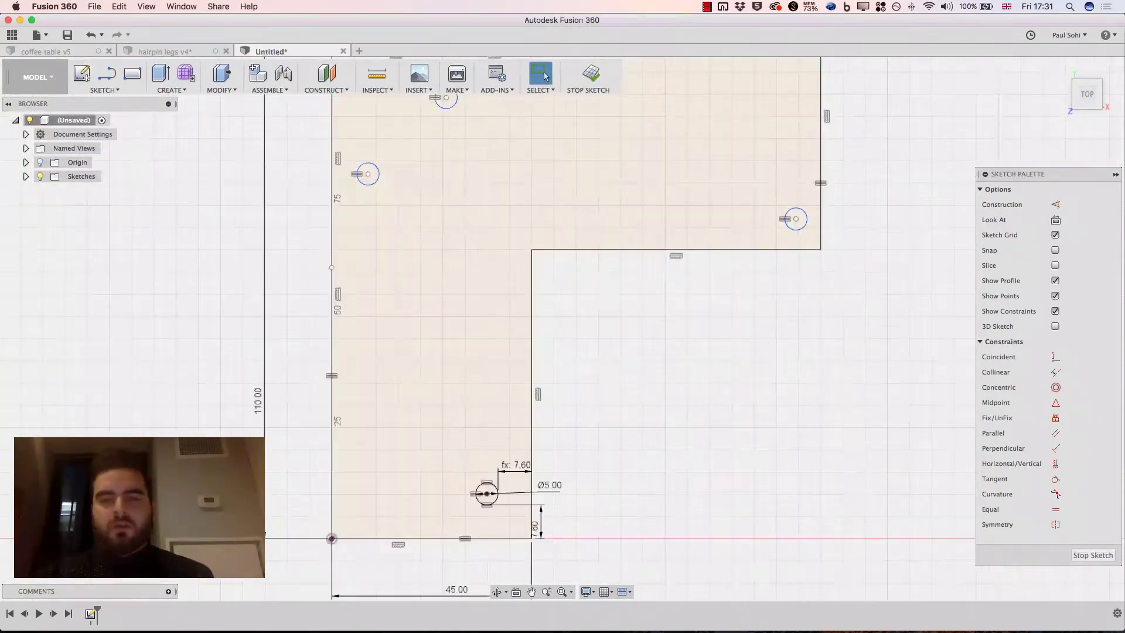
Step: Add tangent dimensions from the right hole to the edge below (4.42) and the right edge (3.071)
scroll(861, 221, "up", 4)
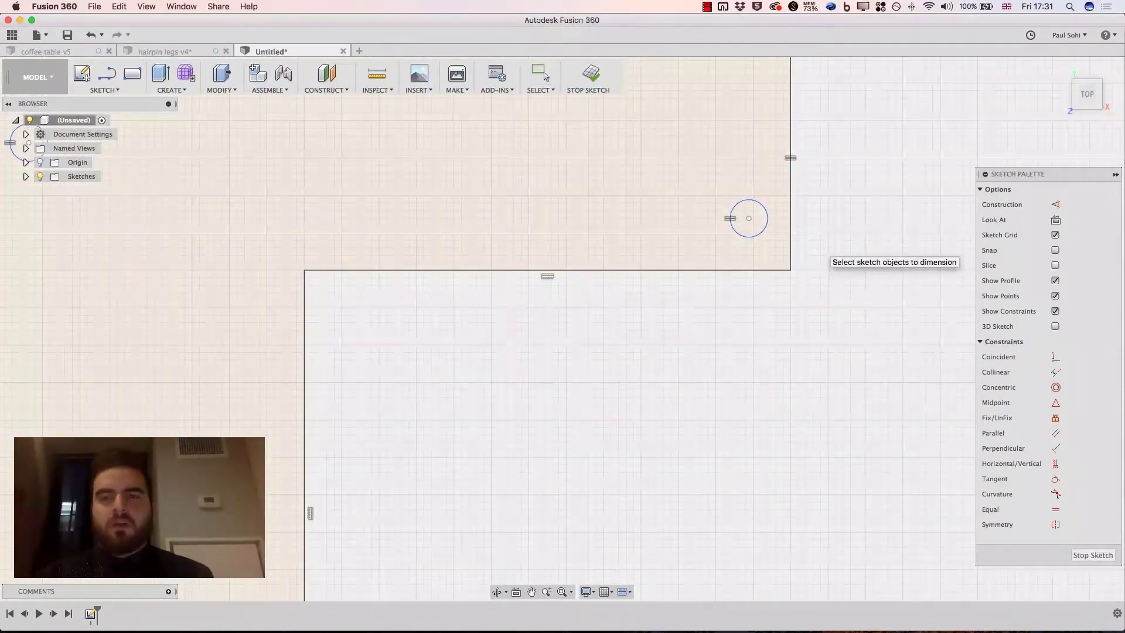
right_click(821, 238)
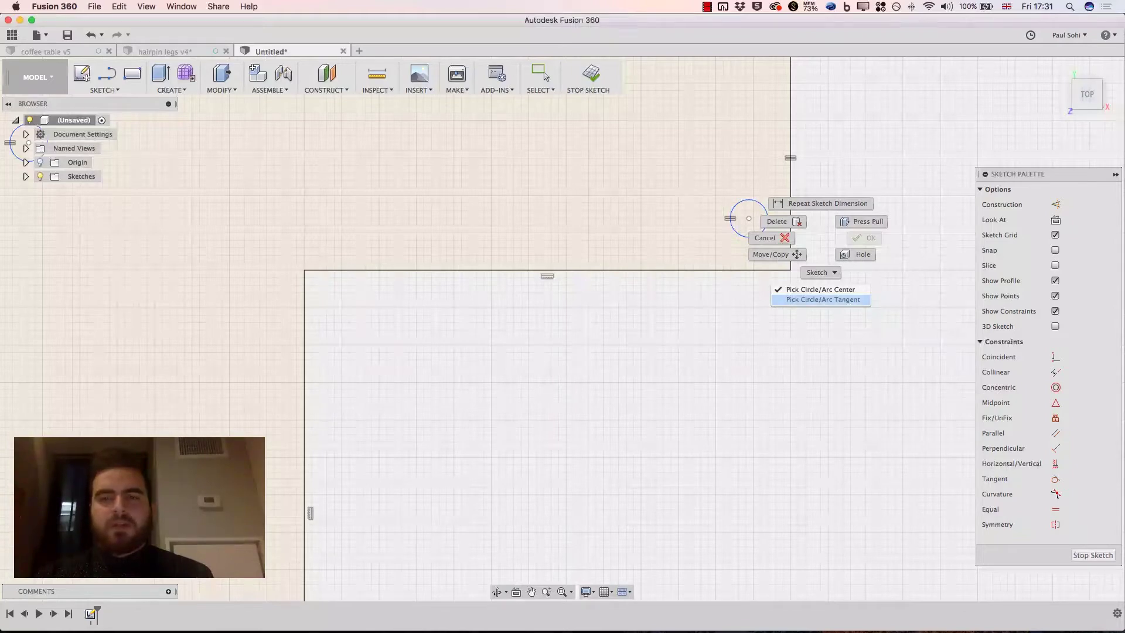
left_click(821, 299)
left_click(749, 236)
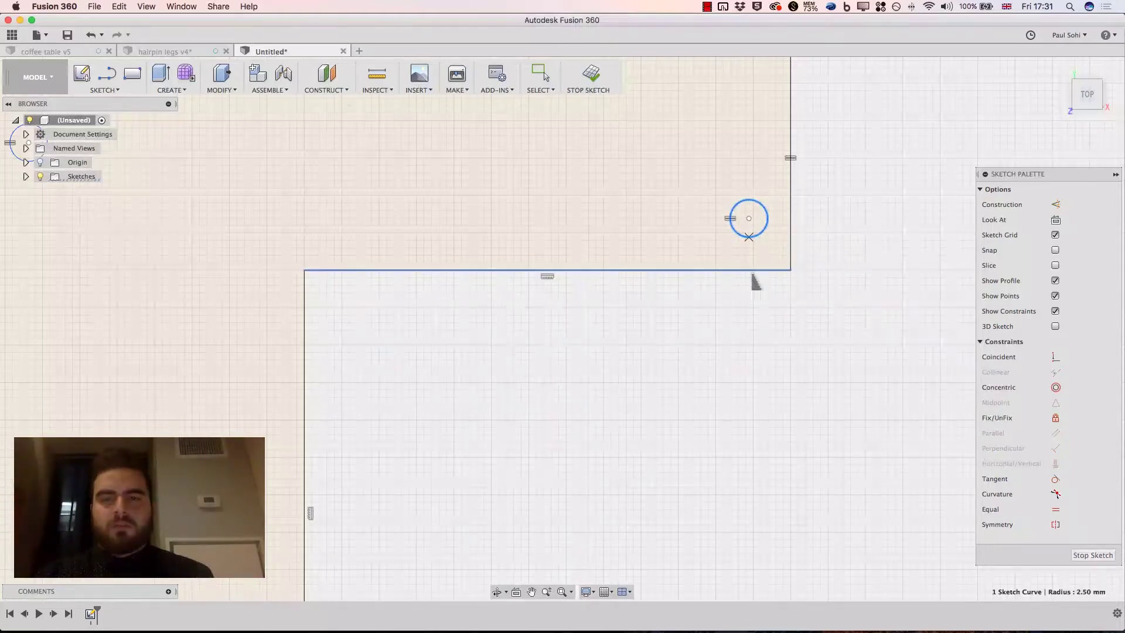
left_click(754, 270)
left_click(855, 260)
key("Return")
right_click(837, 214)
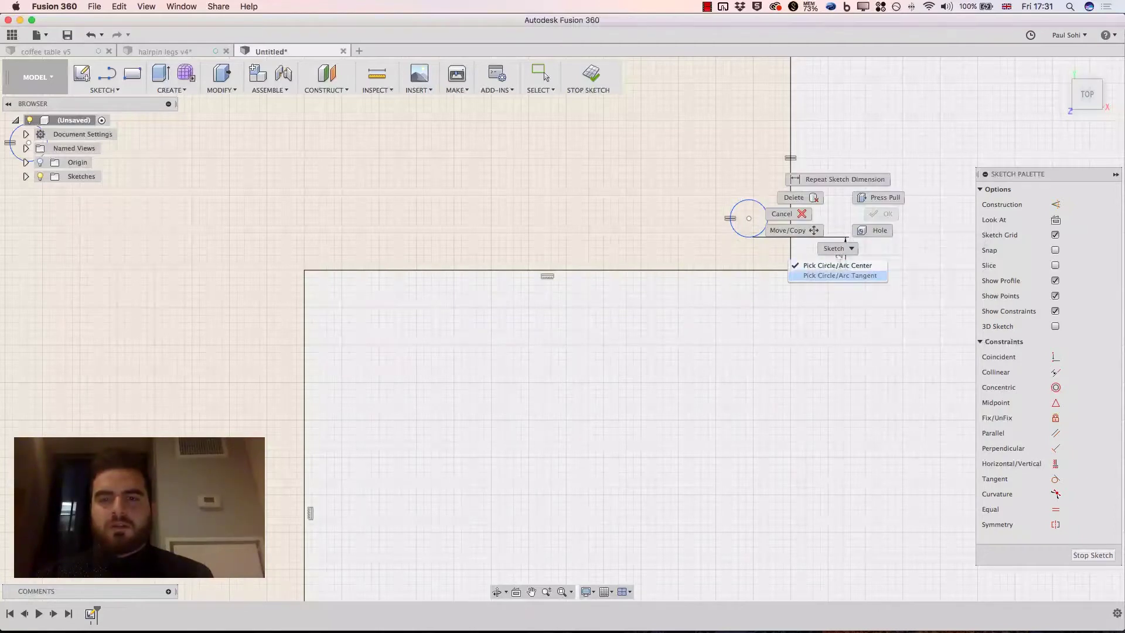
left_click(840, 275)
left_click(767, 218)
left_click(791, 222)
left_click(877, 202)
key("Return")
Step: Set both right-hole offset dimensions to d4 so each equals 7.60
scroll(887, 223, "down", 3)
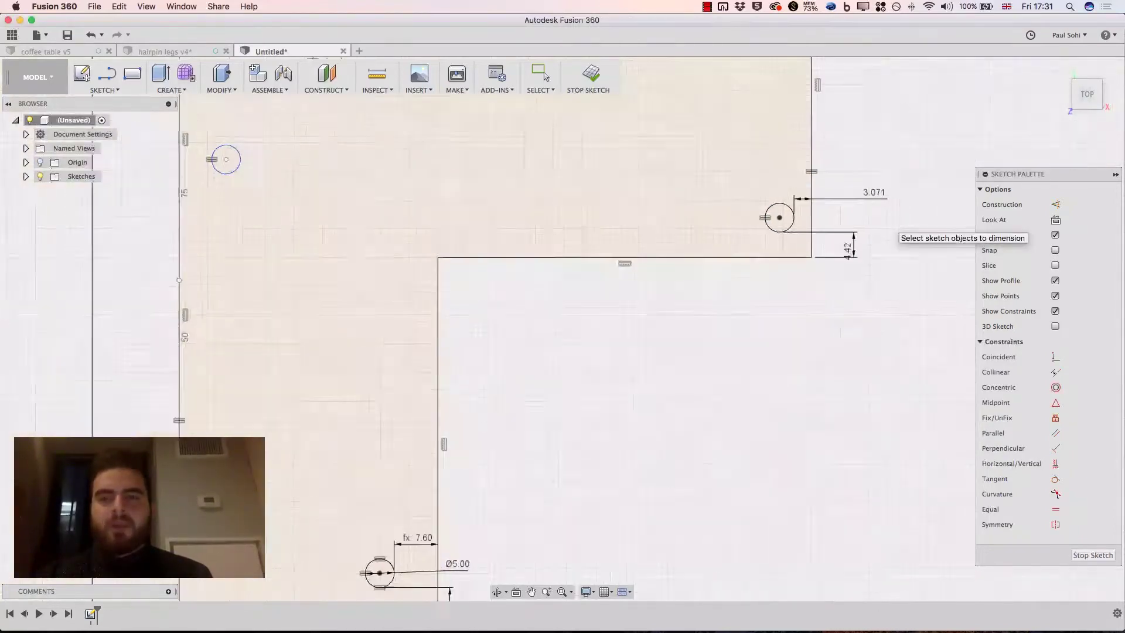
scroll(881, 219, "down", 1)
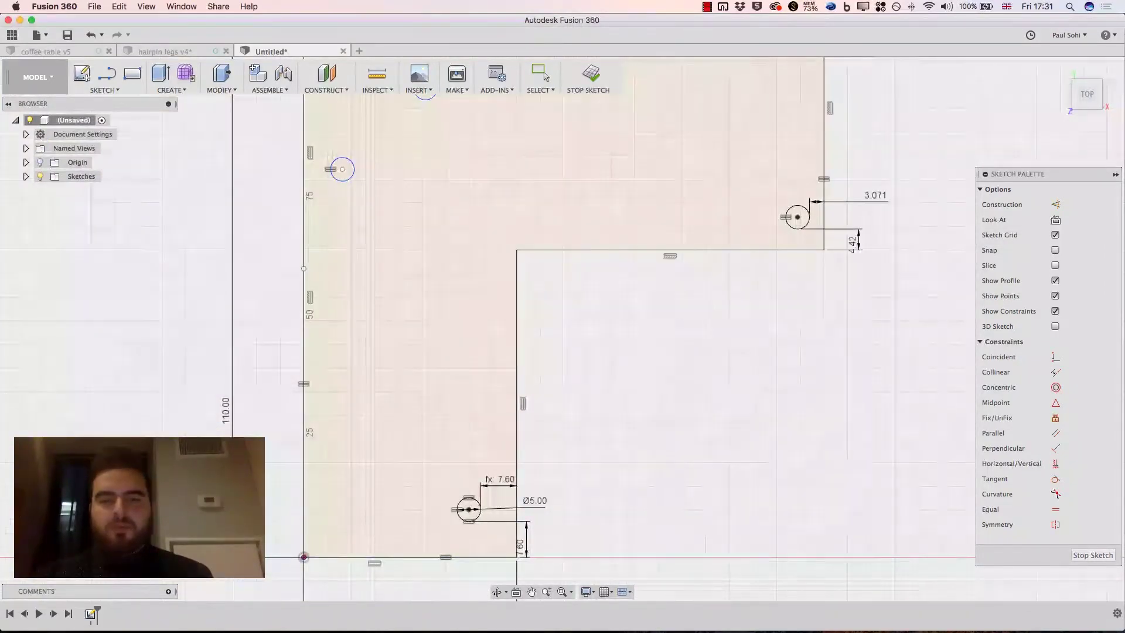
double_click(875, 195)
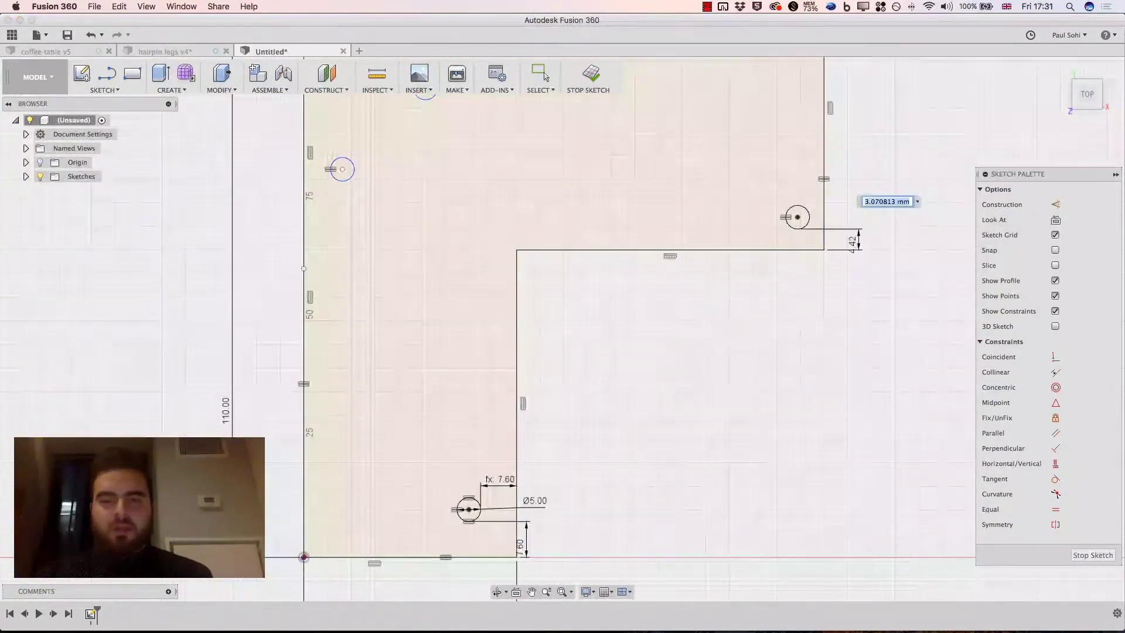
type("d4")
key("Return")
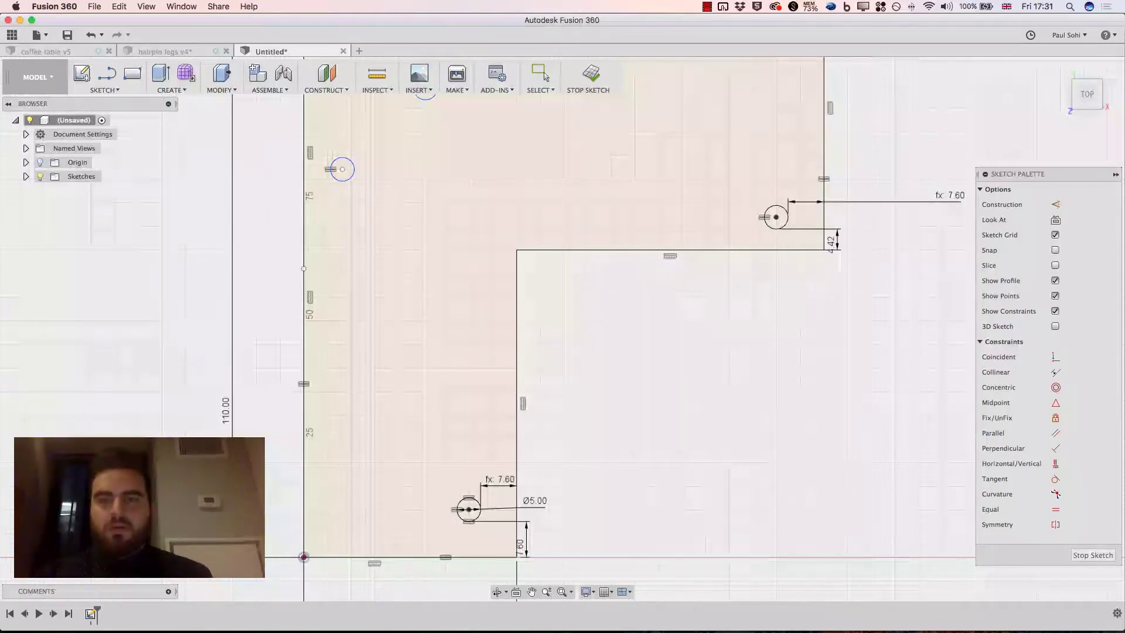
double_click(831, 241)
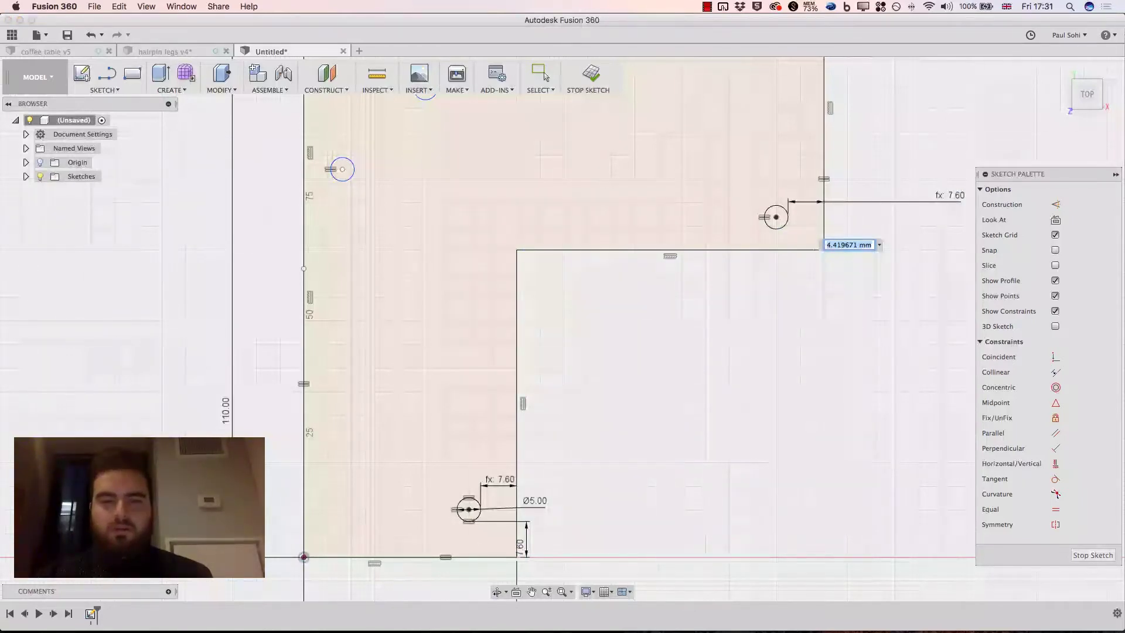
type("d4")
key("Return")
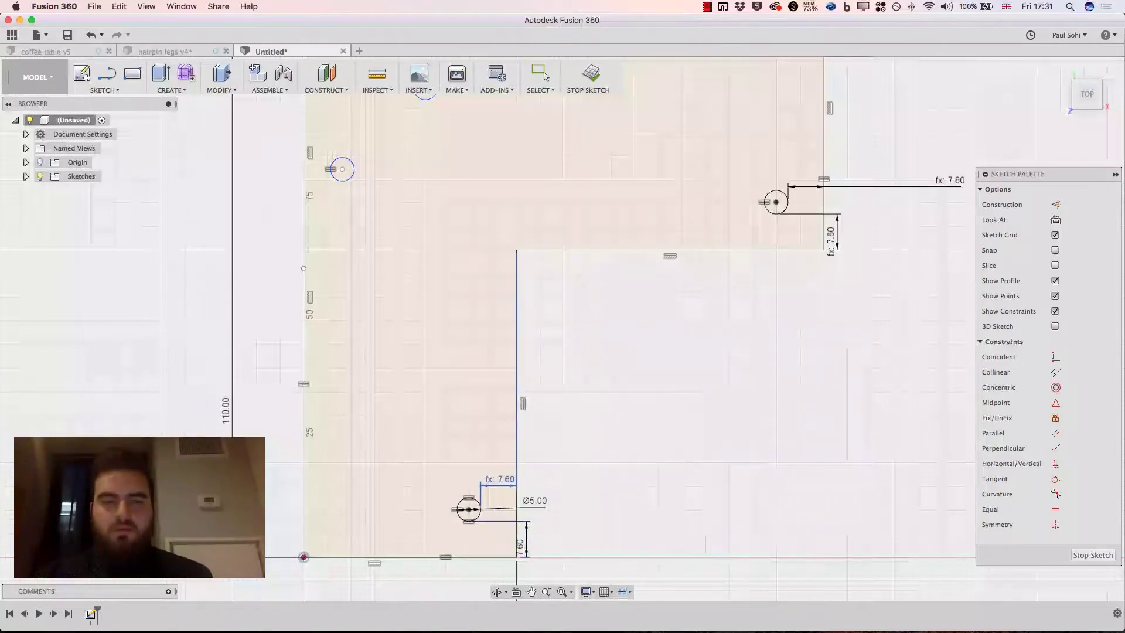
scroll(716, 351, "down", 3)
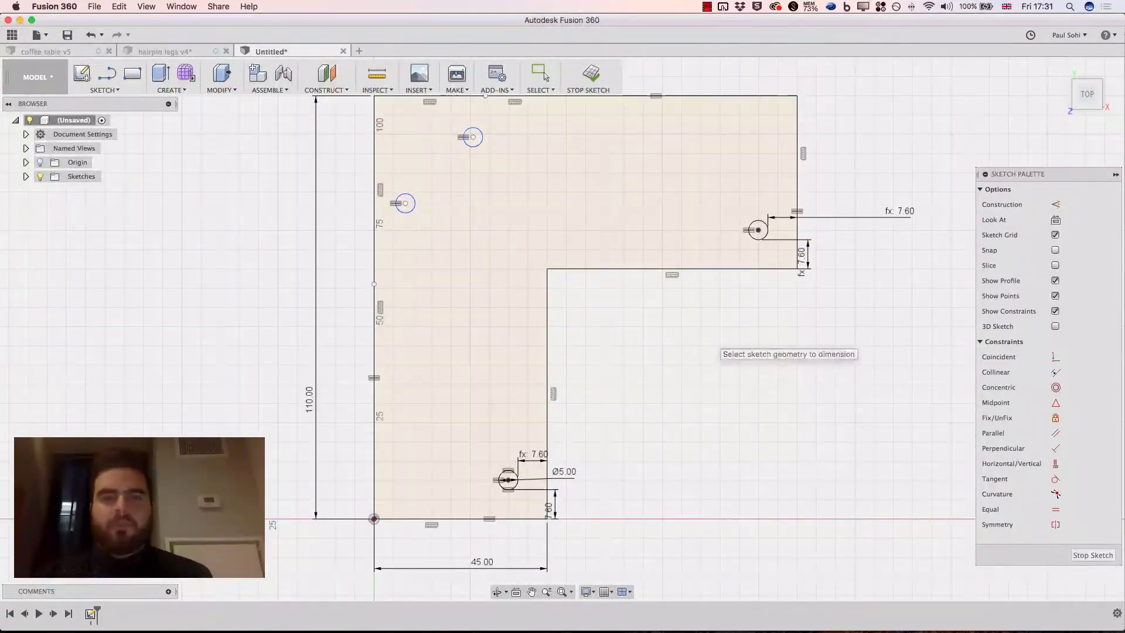
key("Escape")
Step: Dimension the top hole's edge to the plate's top edge, giving 8.267
middle_click_drag(799, 77, 867, 171)
left_click(541, 74)
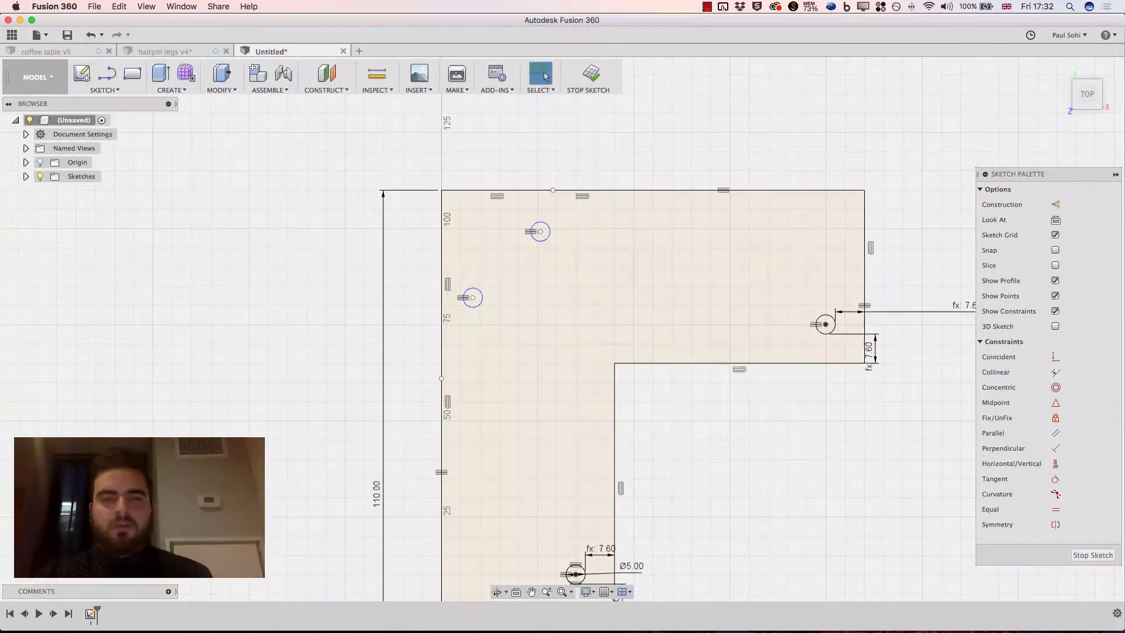
key("d")
right_click(578, 165)
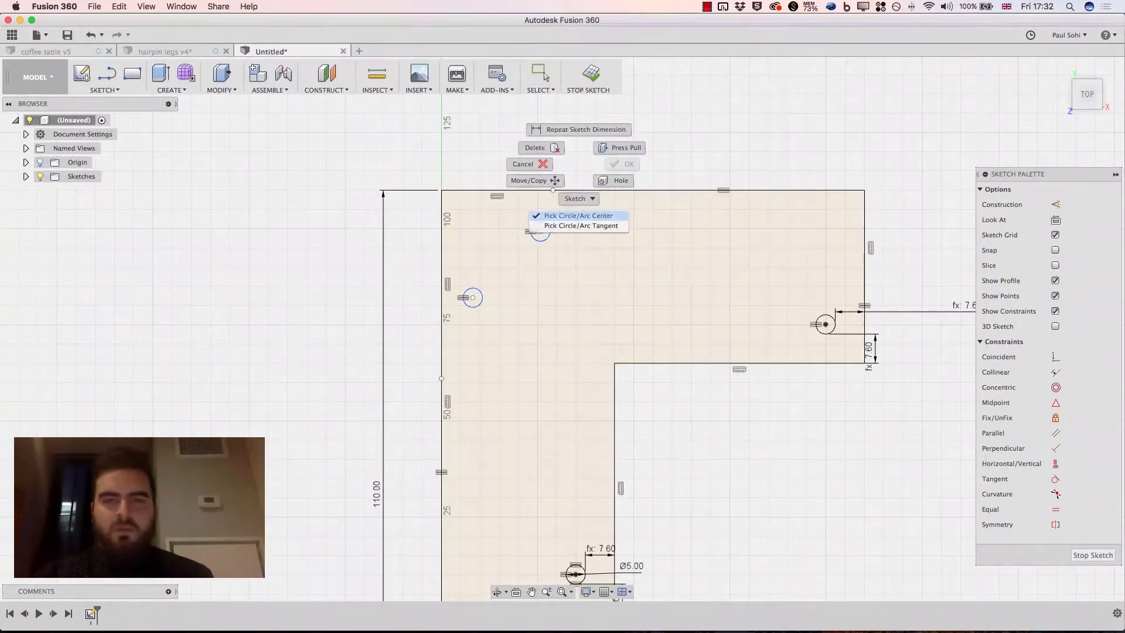
left_click(578, 226)
left_click(542, 231)
left_click(535, 192)
left_click(579, 213)
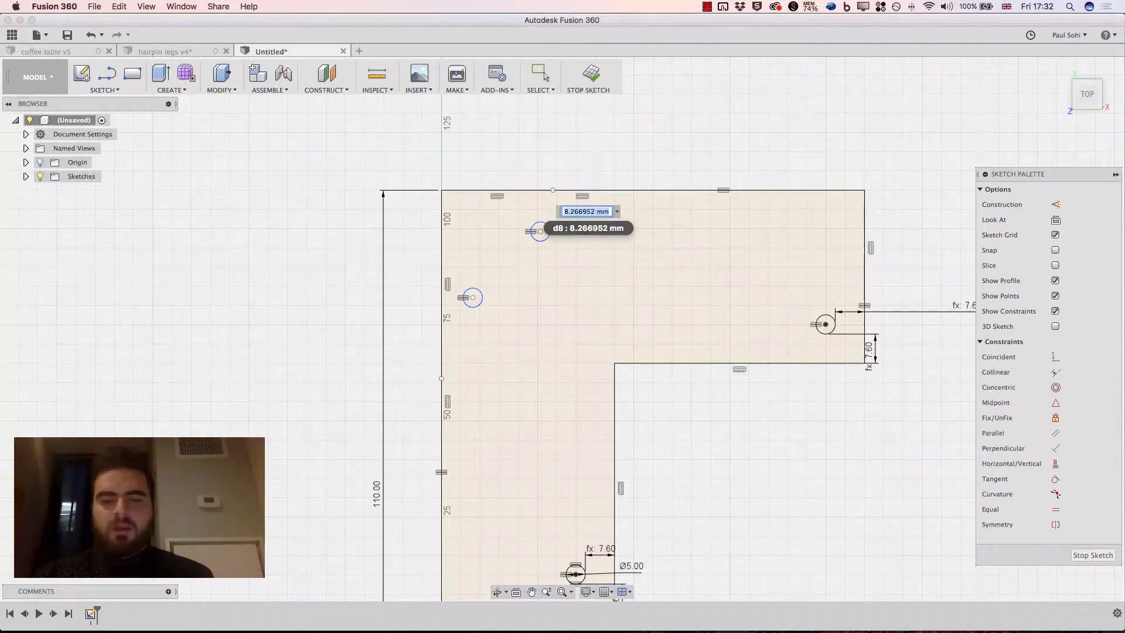
key("Return")
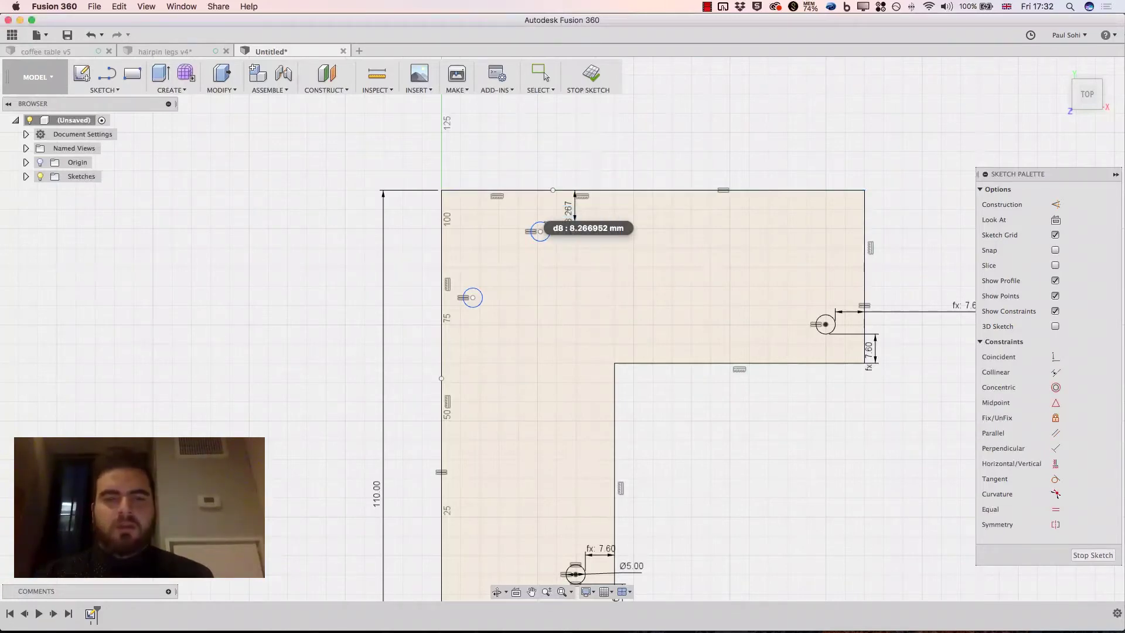
Step: Add a 23.236 horizontal dimension from the top hole to the plate's left edge
right_click(522, 258)
left_click(519, 316)
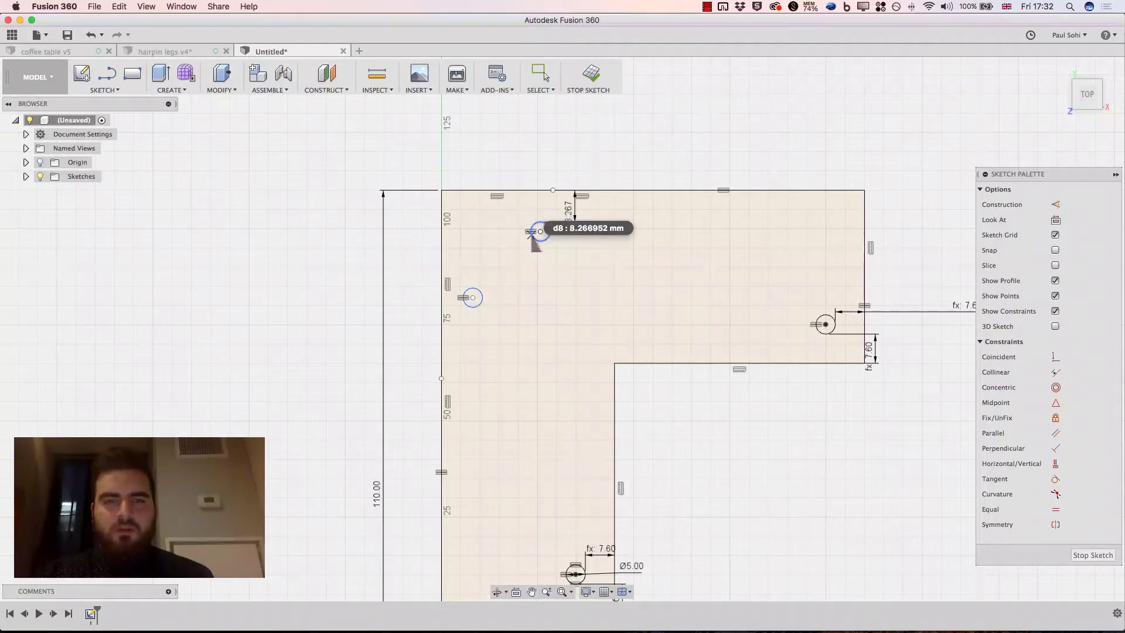
key("Escape")
left_click(441, 404)
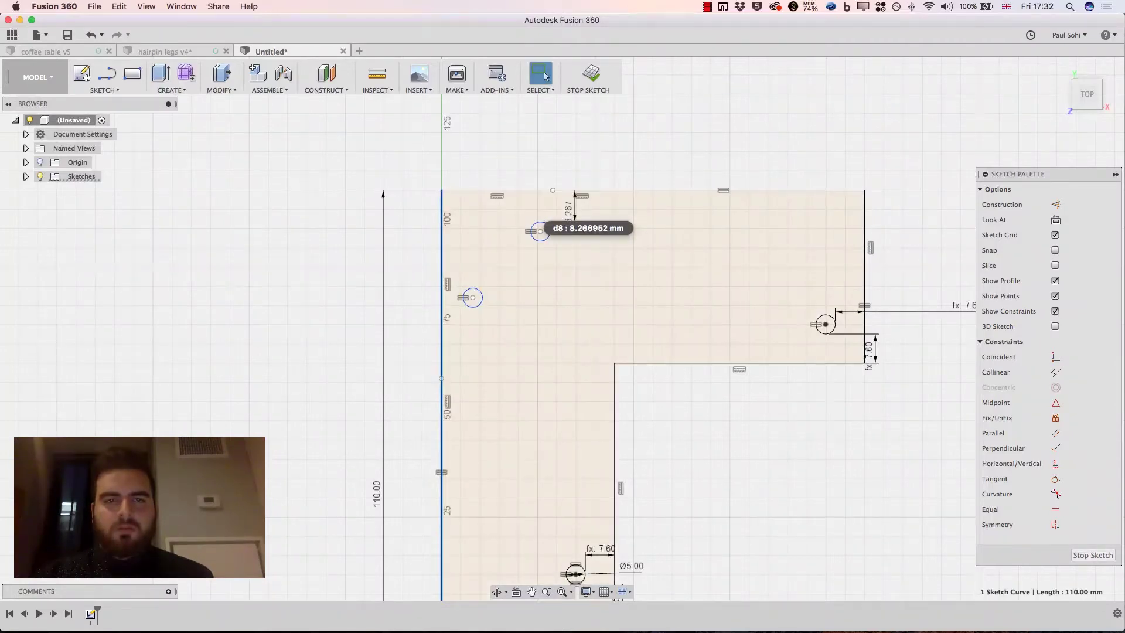
key("Escape")
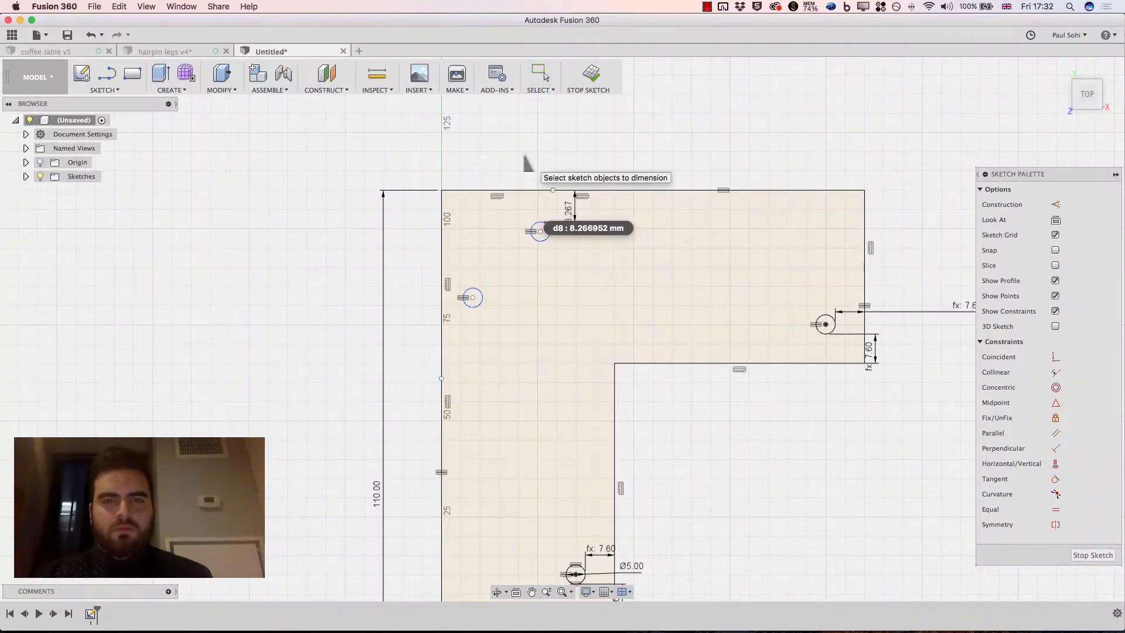
right_click(531, 167)
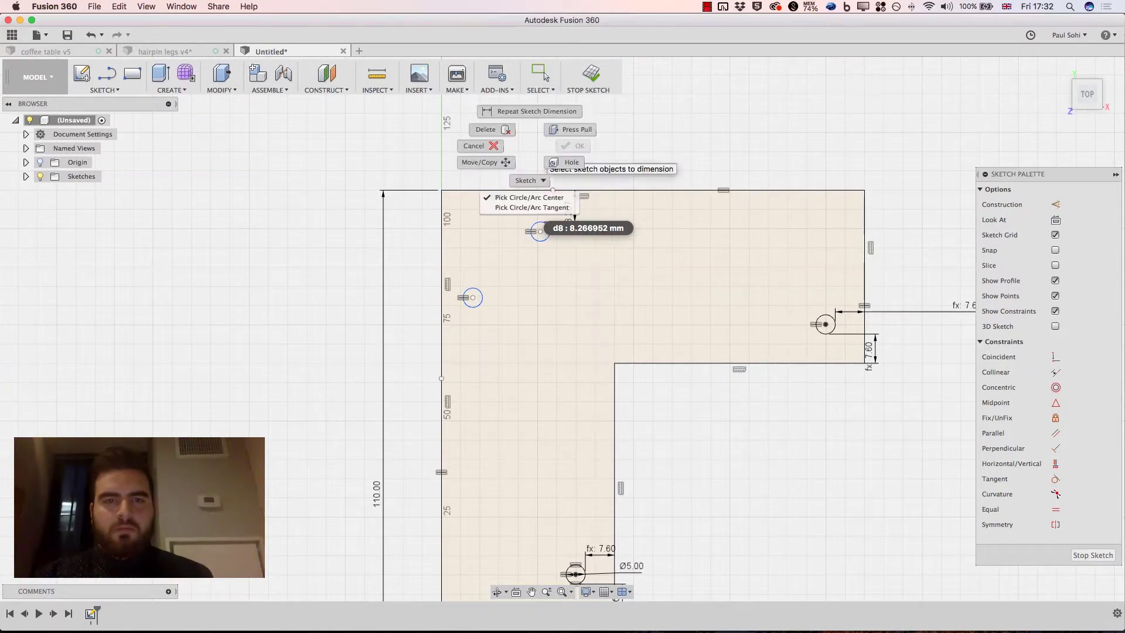
left_click(529, 198)
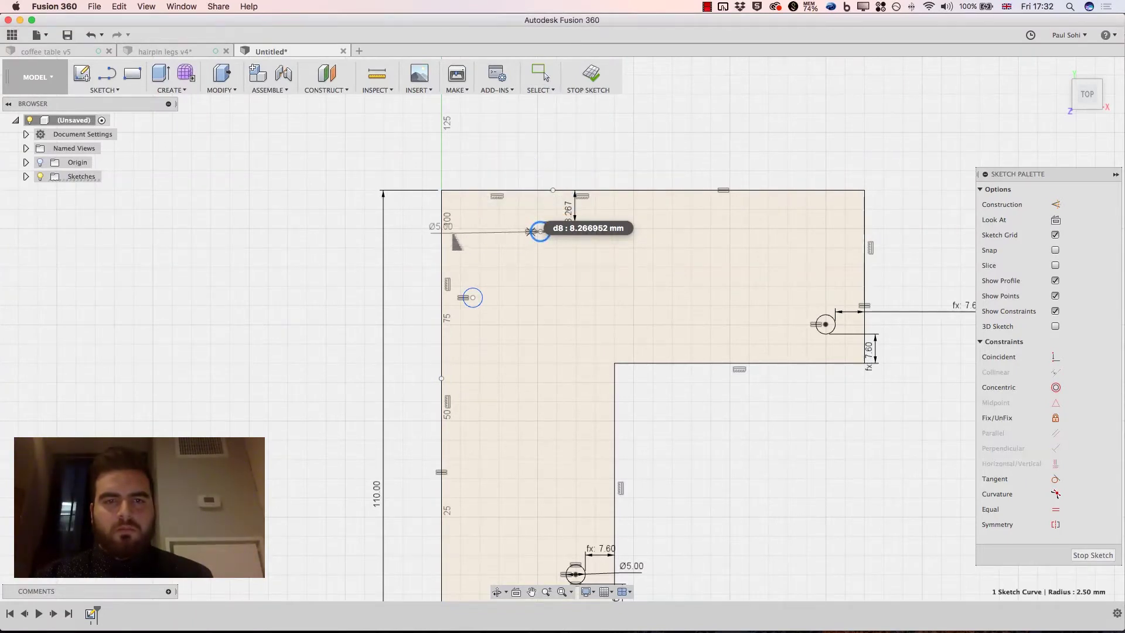
left_click(442, 242)
left_click(460, 151)
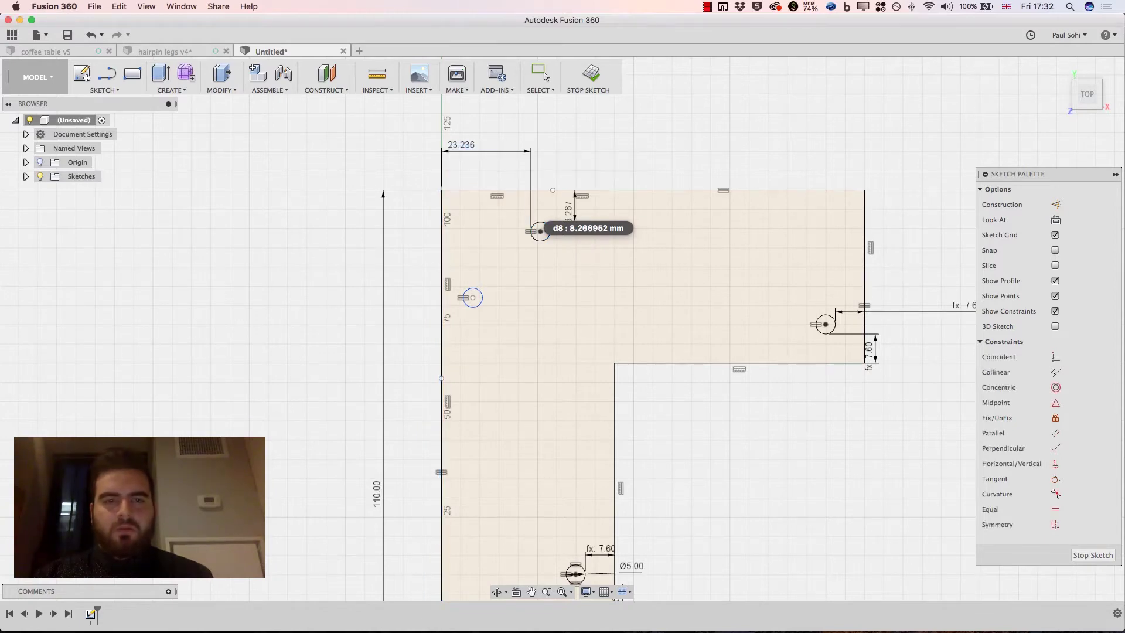
Step: Dimension the left hole's edge to the left edge (5.664) and top edge (25.457)
right_click(416, 252)
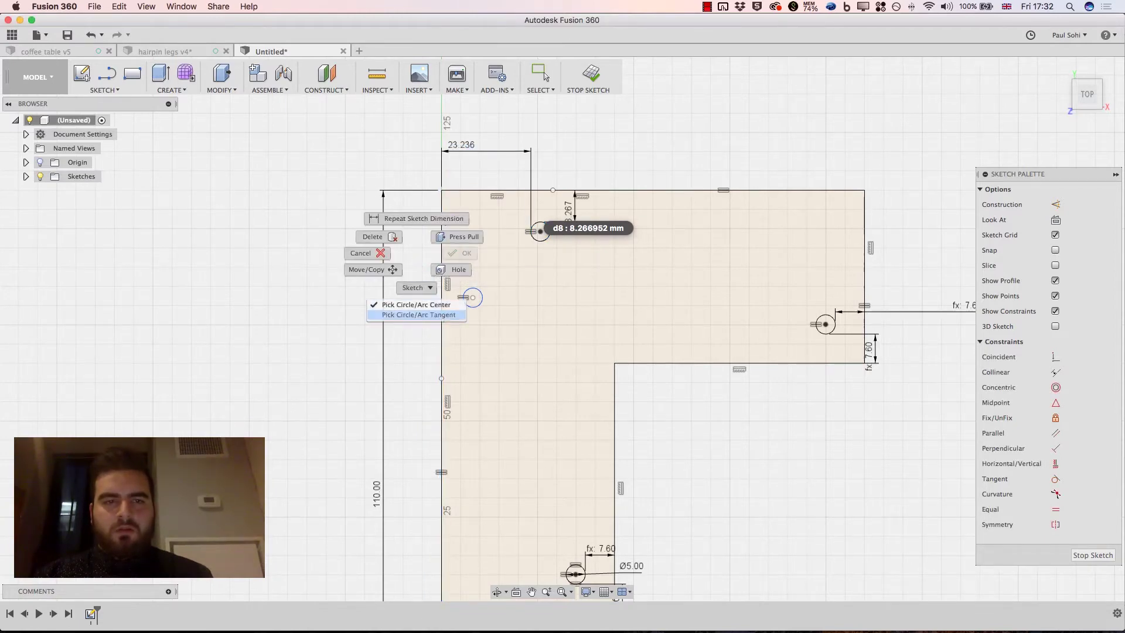
left_click(431, 314)
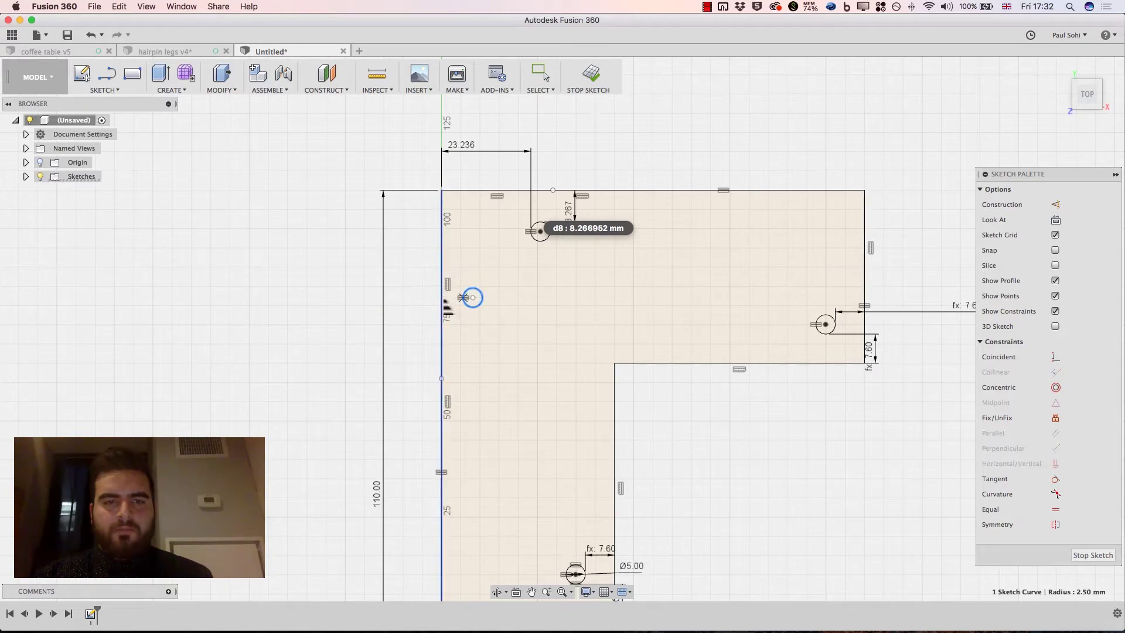
left_click(441, 294)
left_click(424, 291)
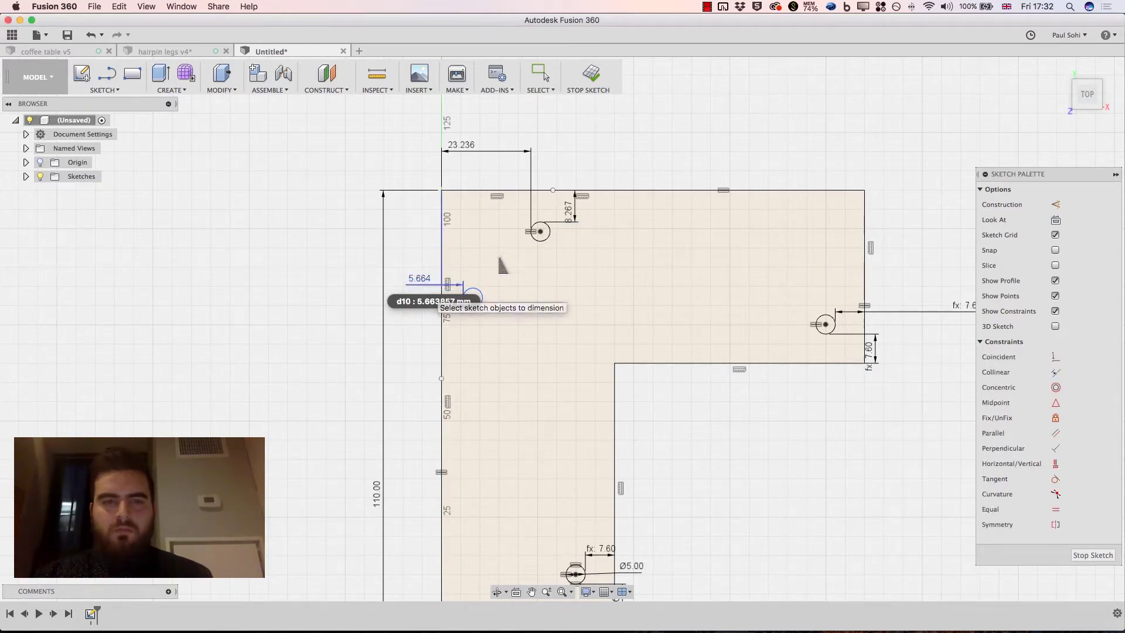
right_click(487, 271)
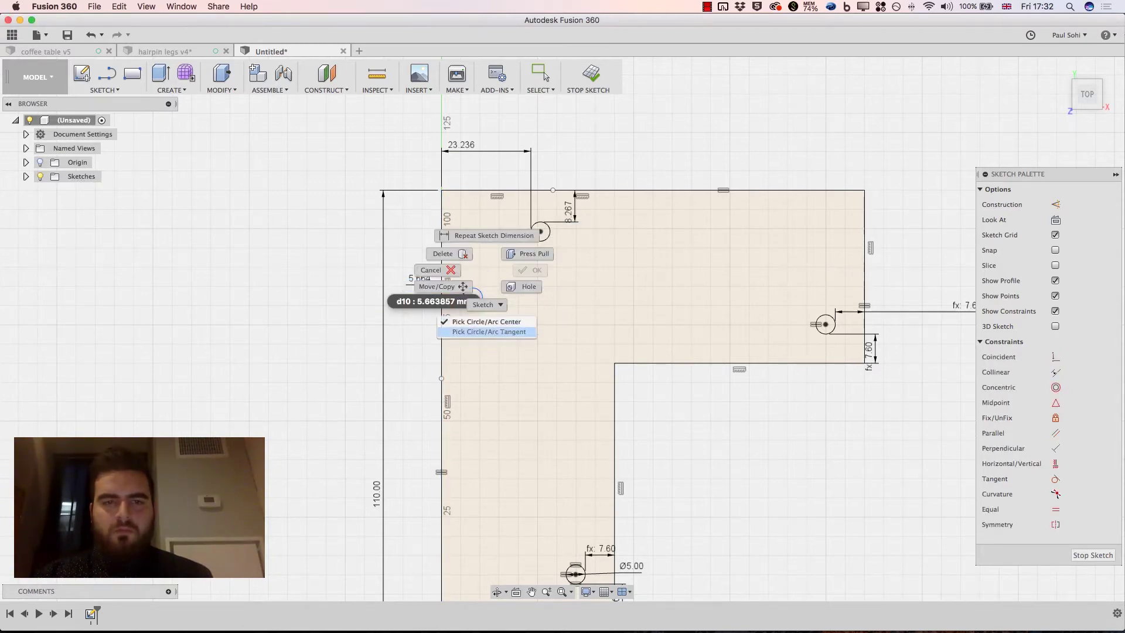
left_click(494, 330)
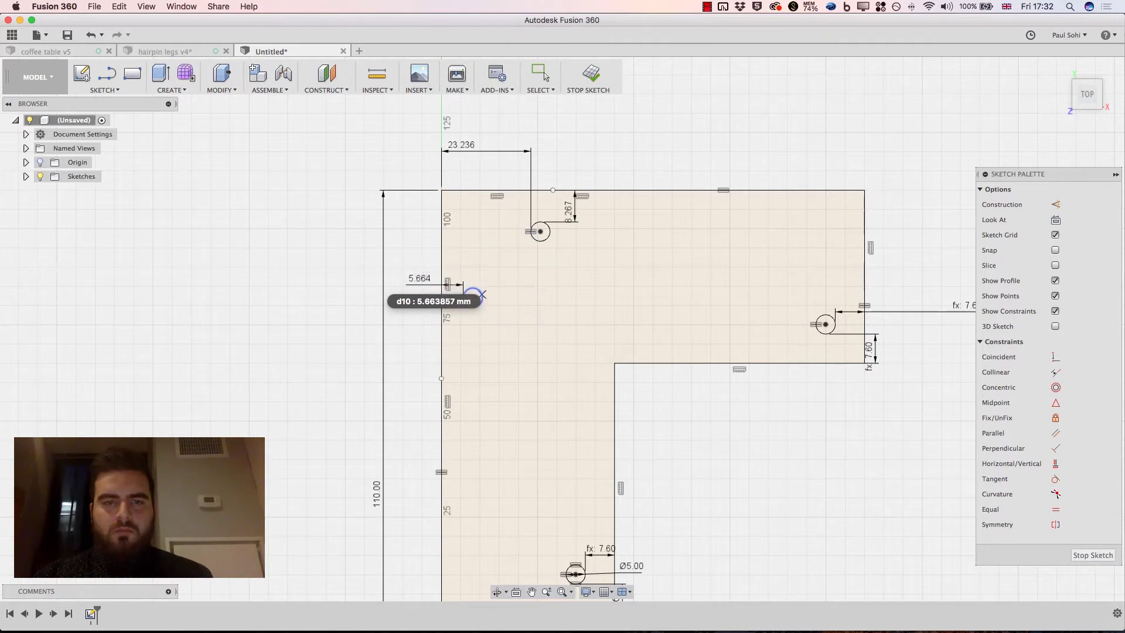
left_click(478, 190)
left_click(419, 223)
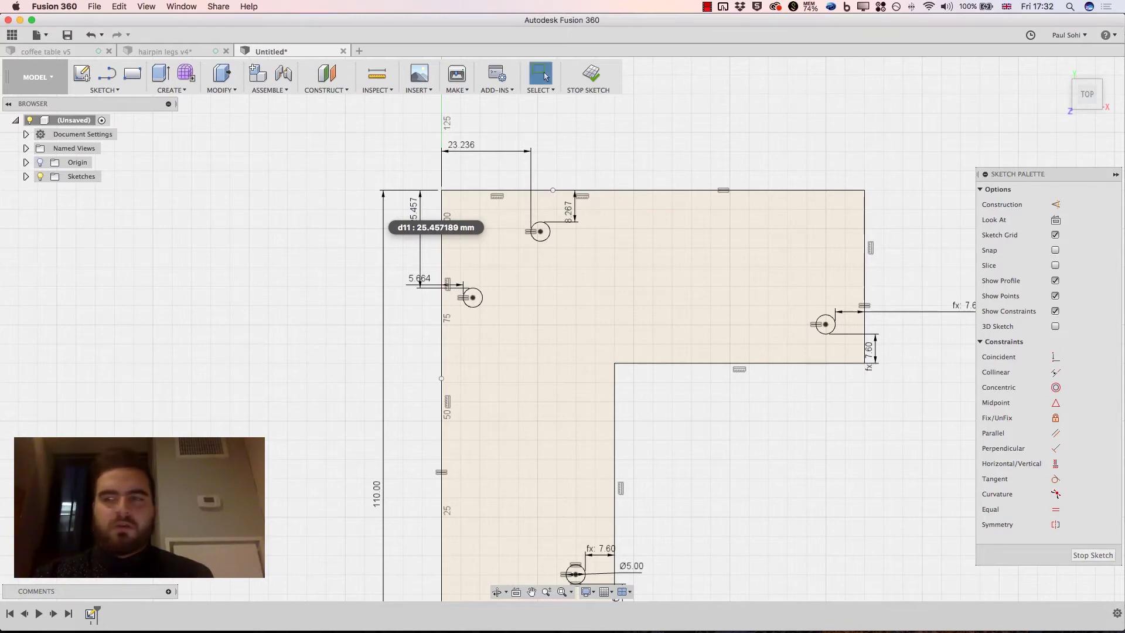
Step: Set the top hole to 32.80 mm along and 7.60 mm in from the top edge
double_click(461, 145)
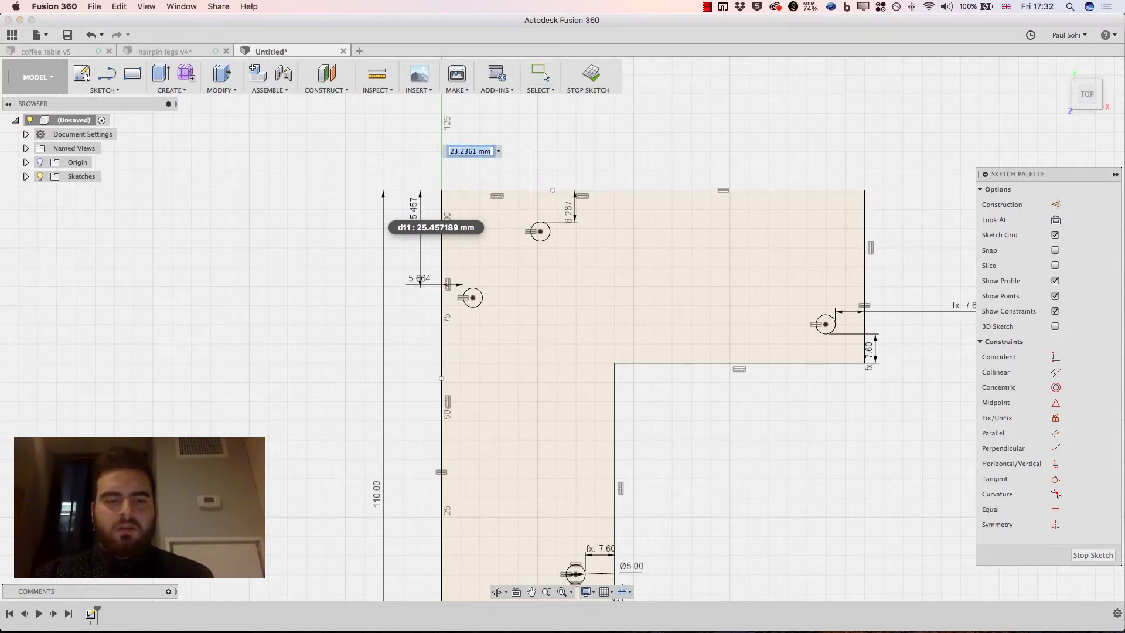
type("32.8")
key("Return")
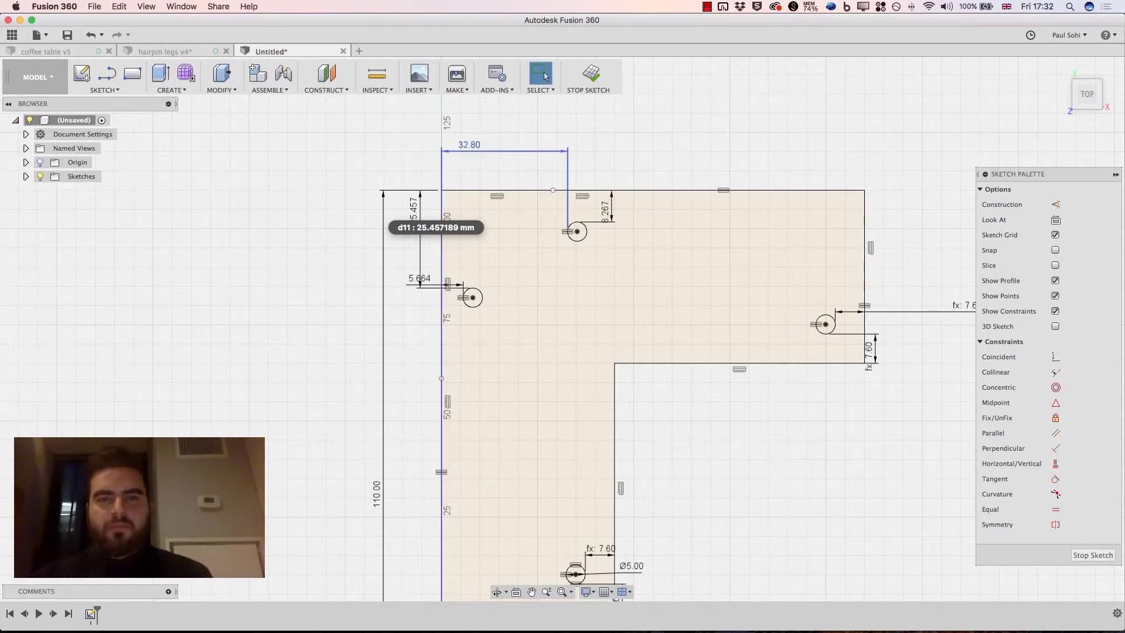
double_click(605, 211)
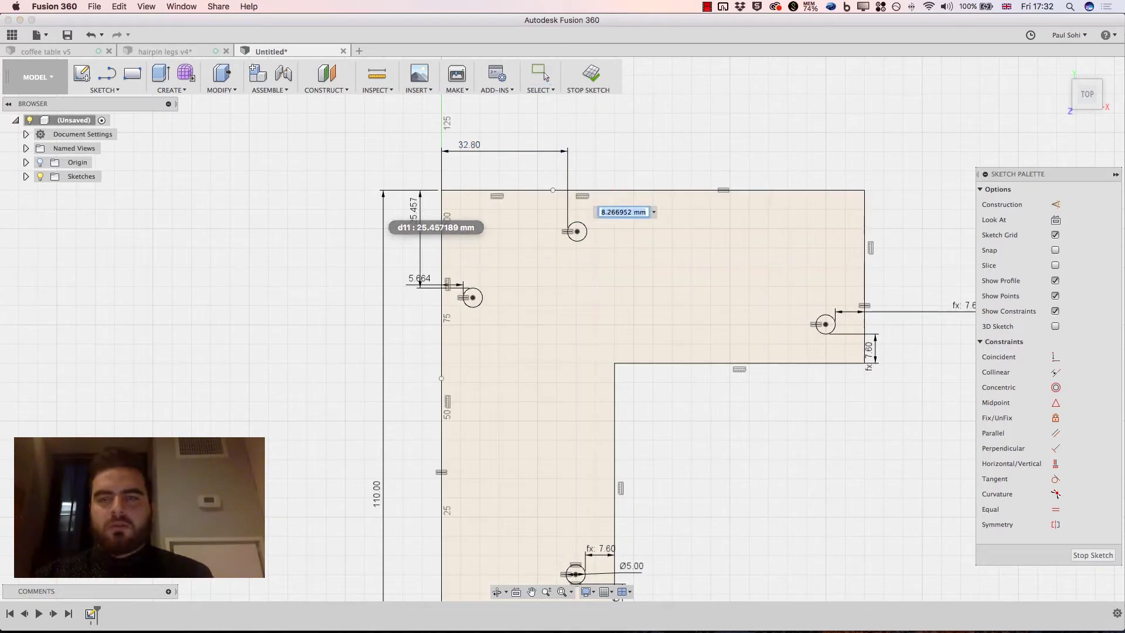
type("7.6")
key("Return")
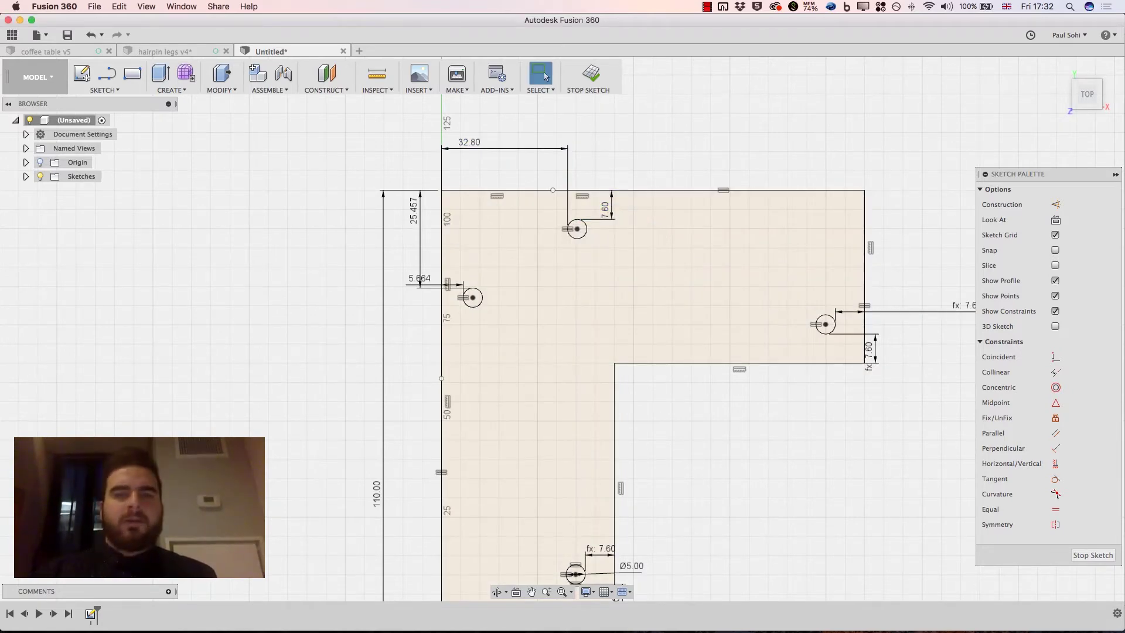
Step: Link the left hole's offsets to d8 (7.60) and the 32.80 dimension
left_click_drag(419, 279, 409, 289)
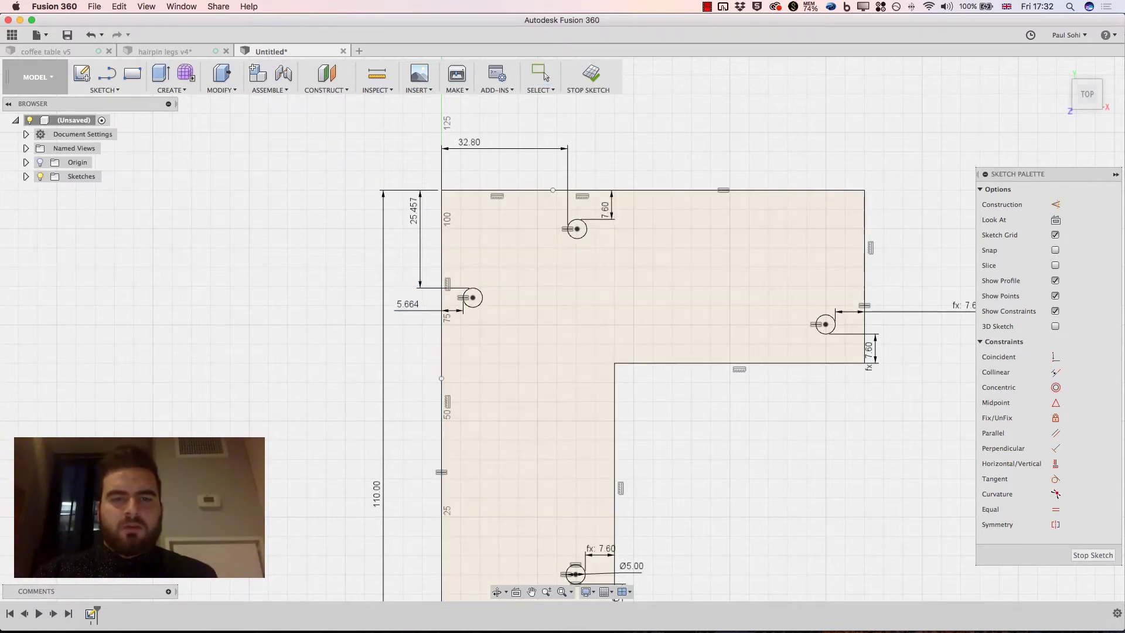
left_click(545, 75)
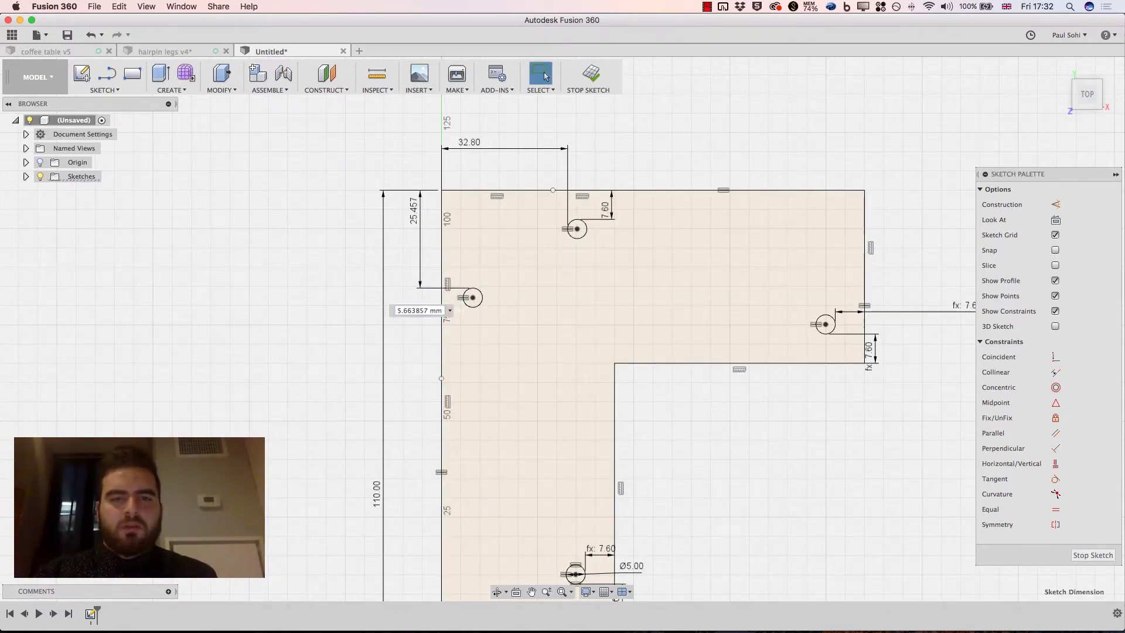
double_click(408, 304)
type("d8")
key("Return")
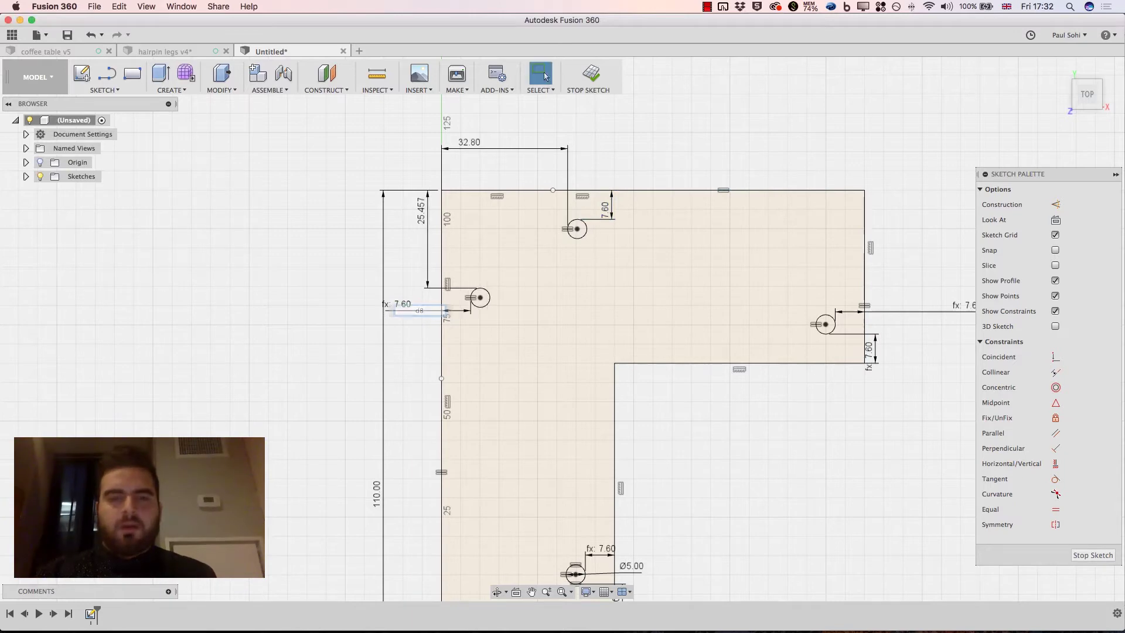
double_click(421, 211)
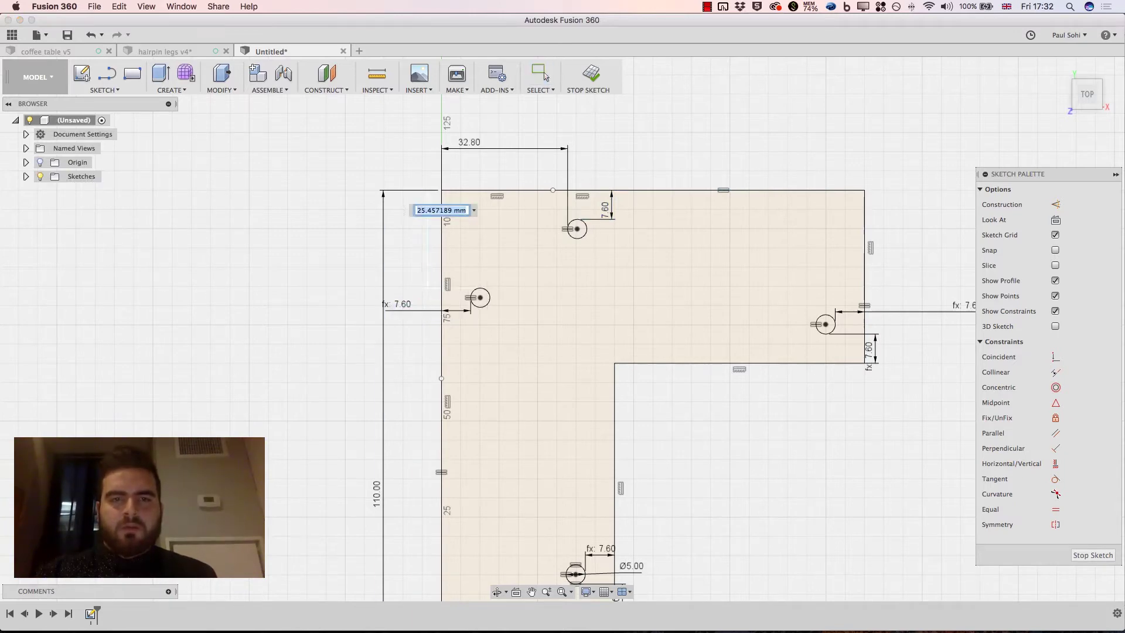
left_click(469, 143)
key("Return")
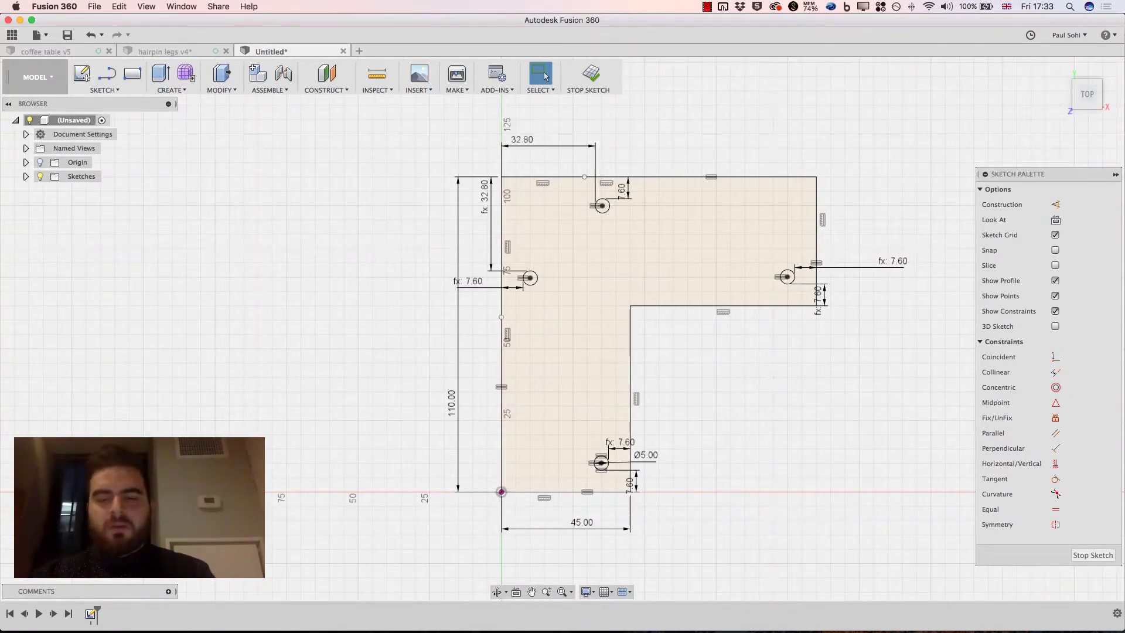
Step: Draw a construction line diagonally from the plate's outer corner to its inner corner
key("l")
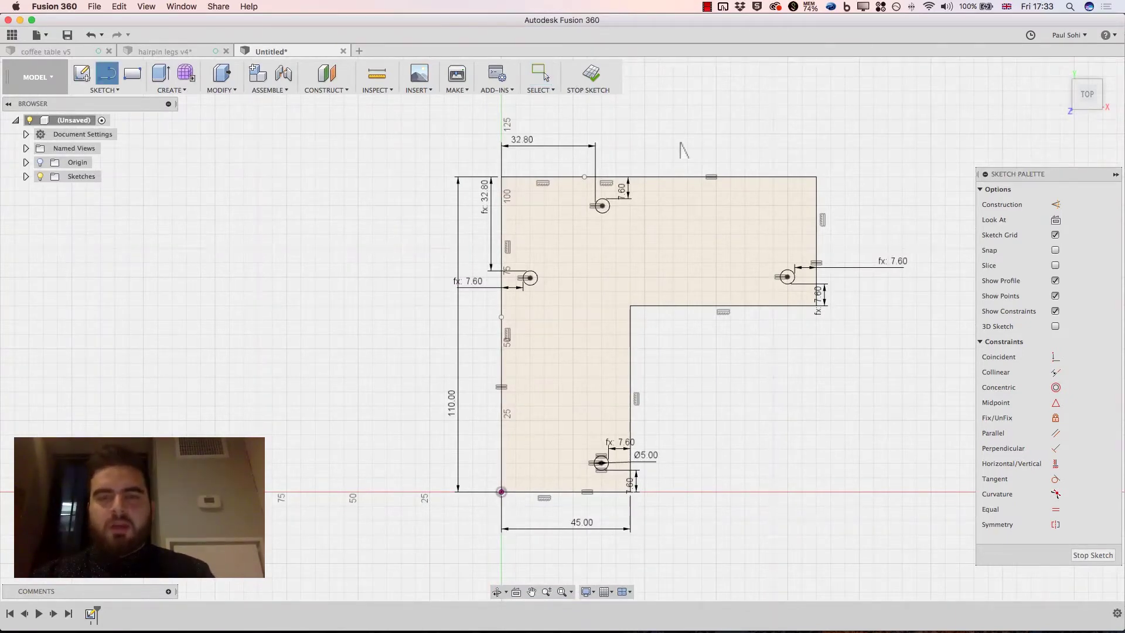
left_click(501, 177)
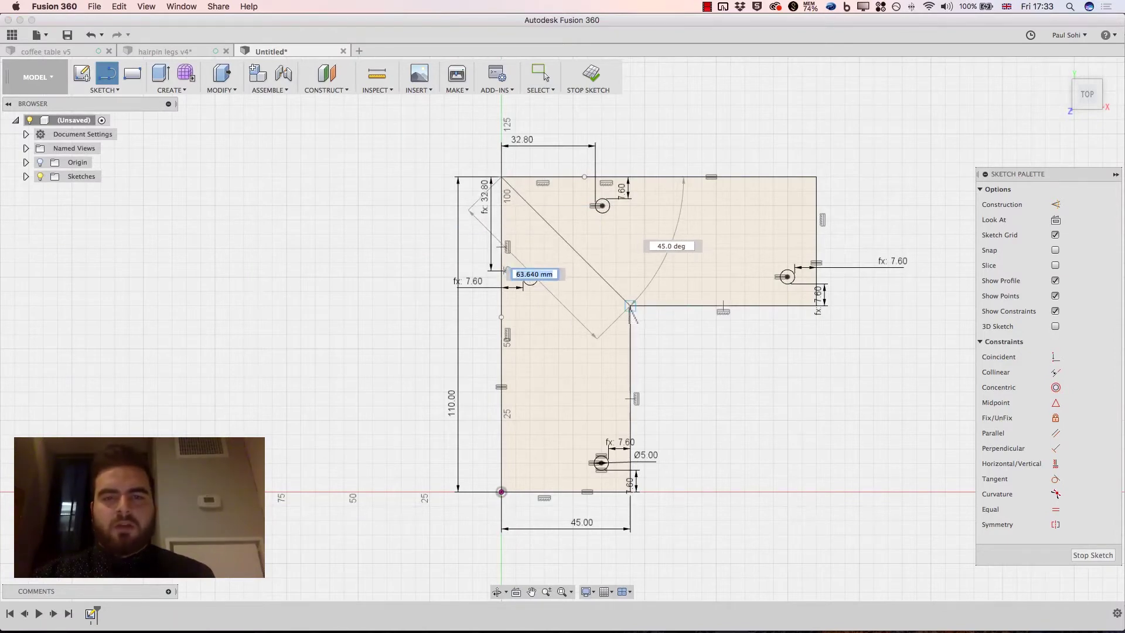
left_click(630, 305)
left_click(541, 74)
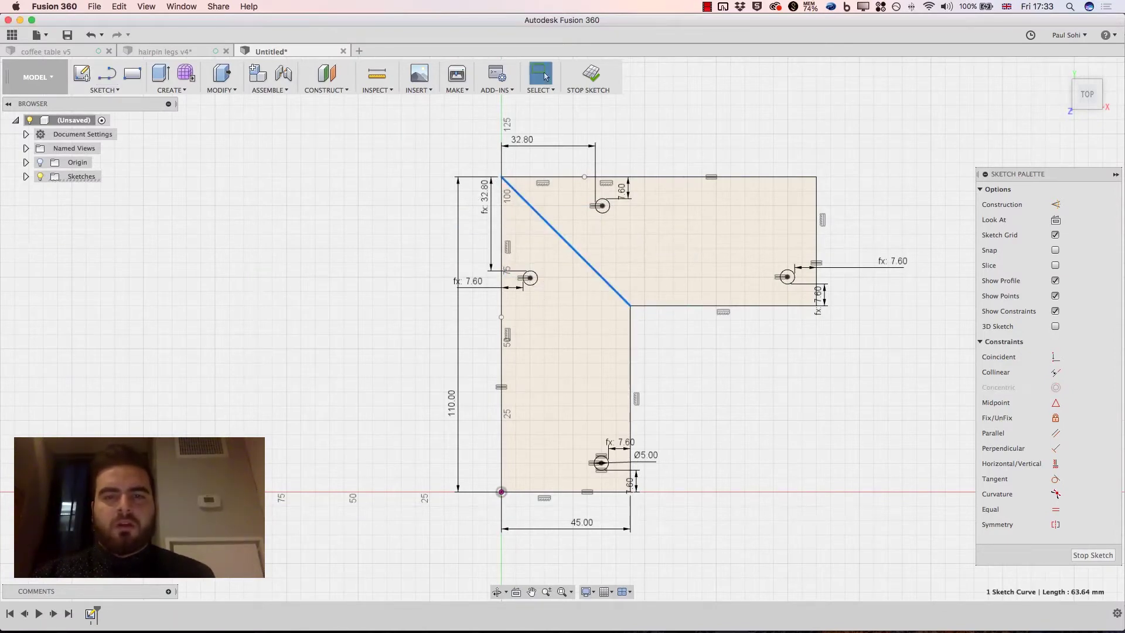
left_click(1056, 204)
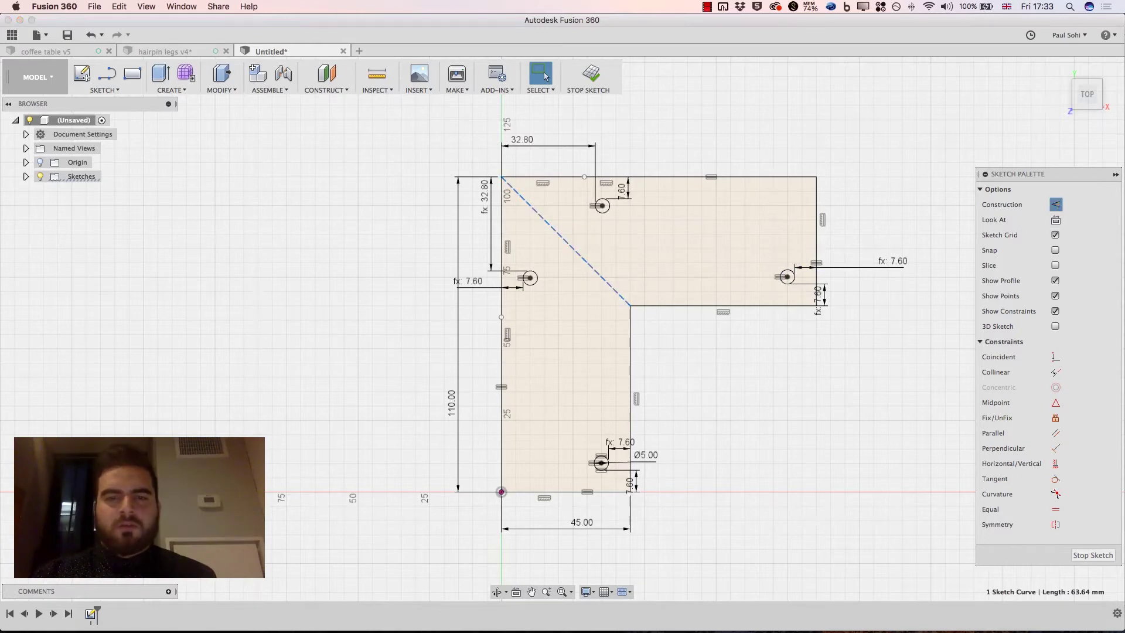
key("Escape")
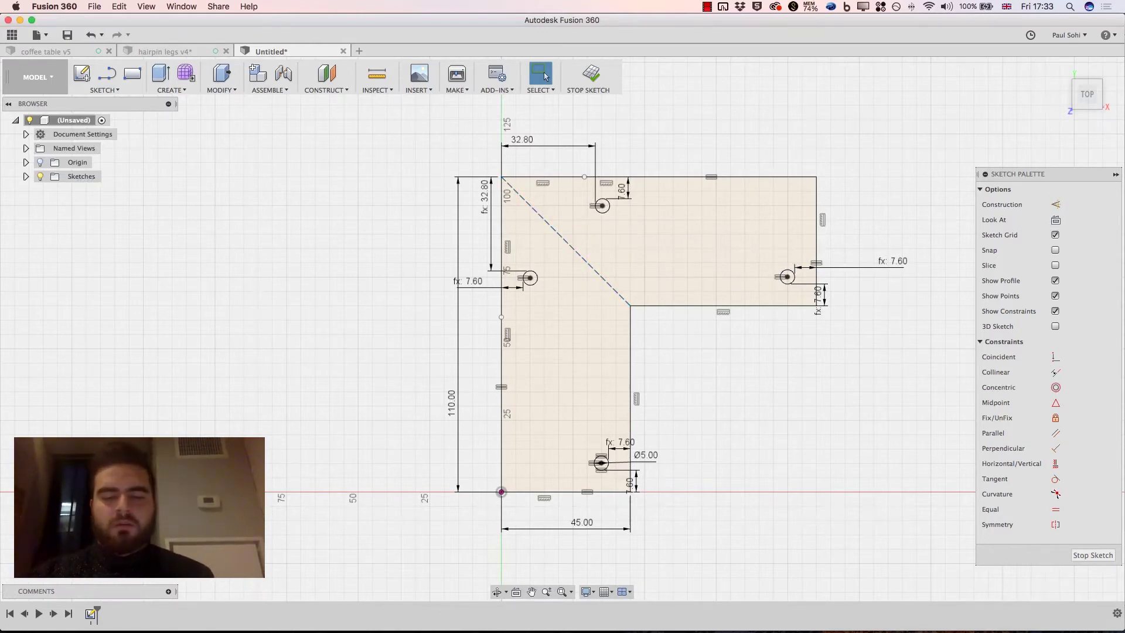
Step: Place sketch points at the diagonal's midpoint, in the upper-right arm and in the lower arm
type("sp")
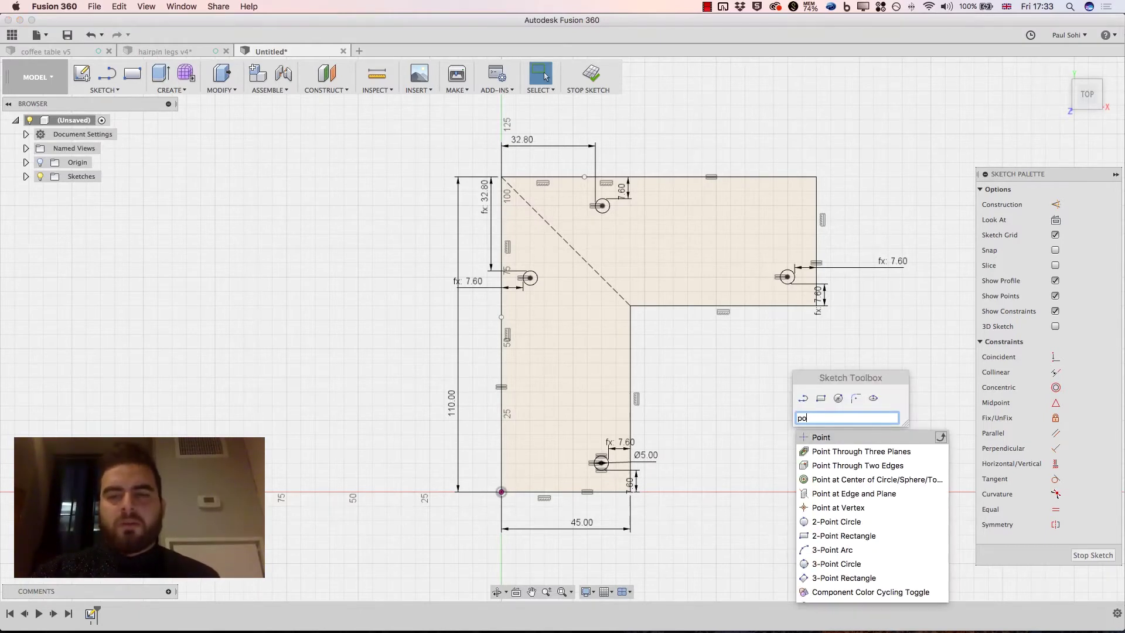
key("Return")
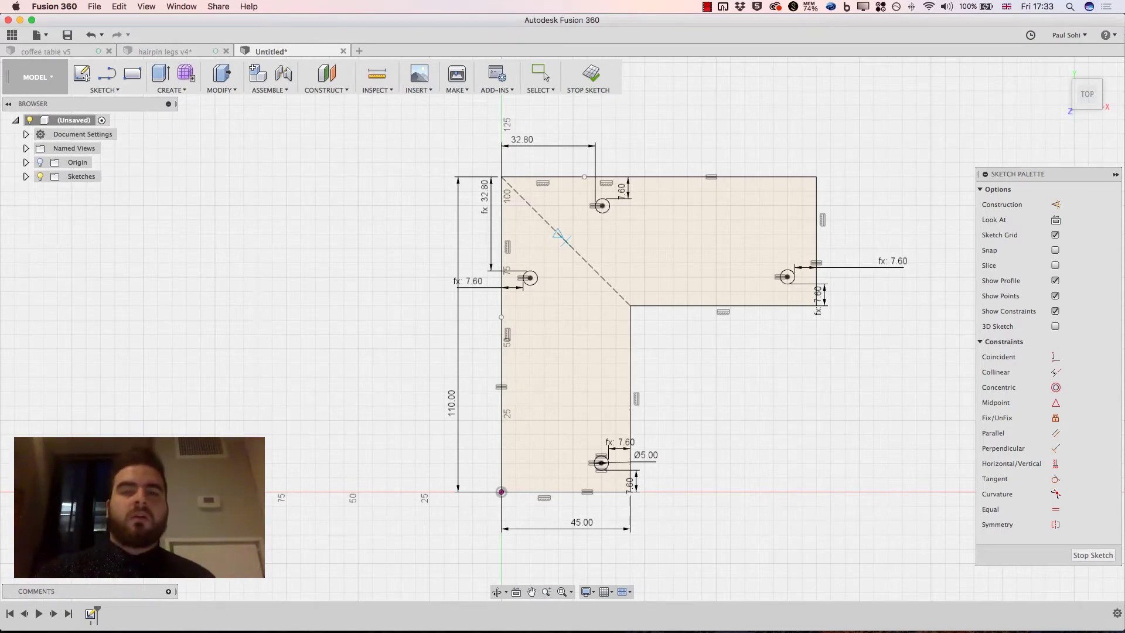
left_click(565, 240)
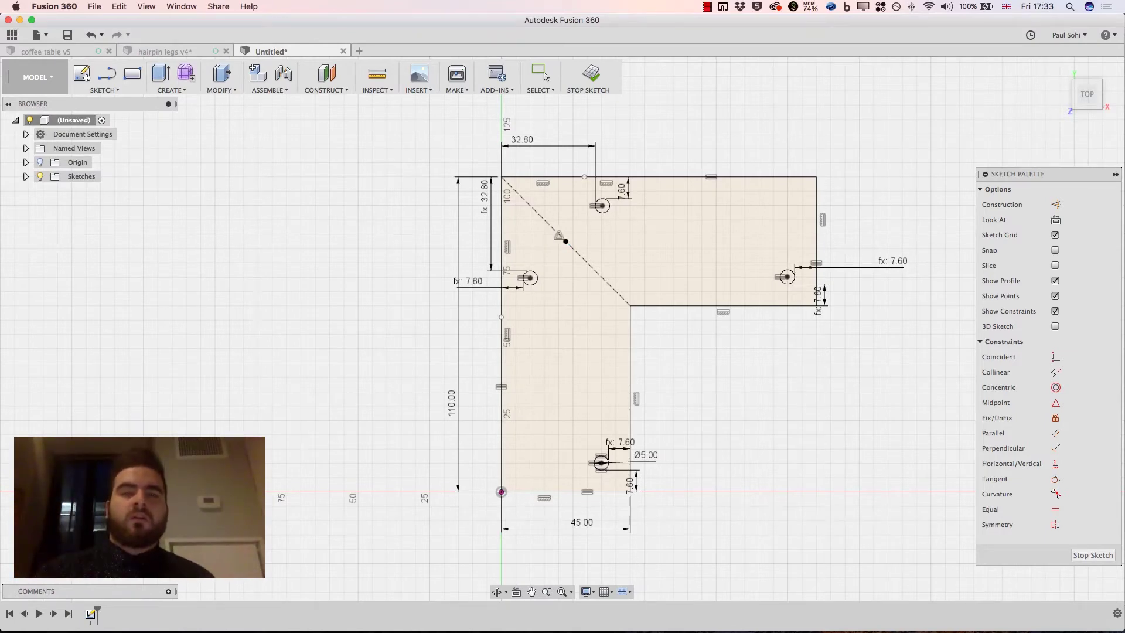
left_click(792, 208)
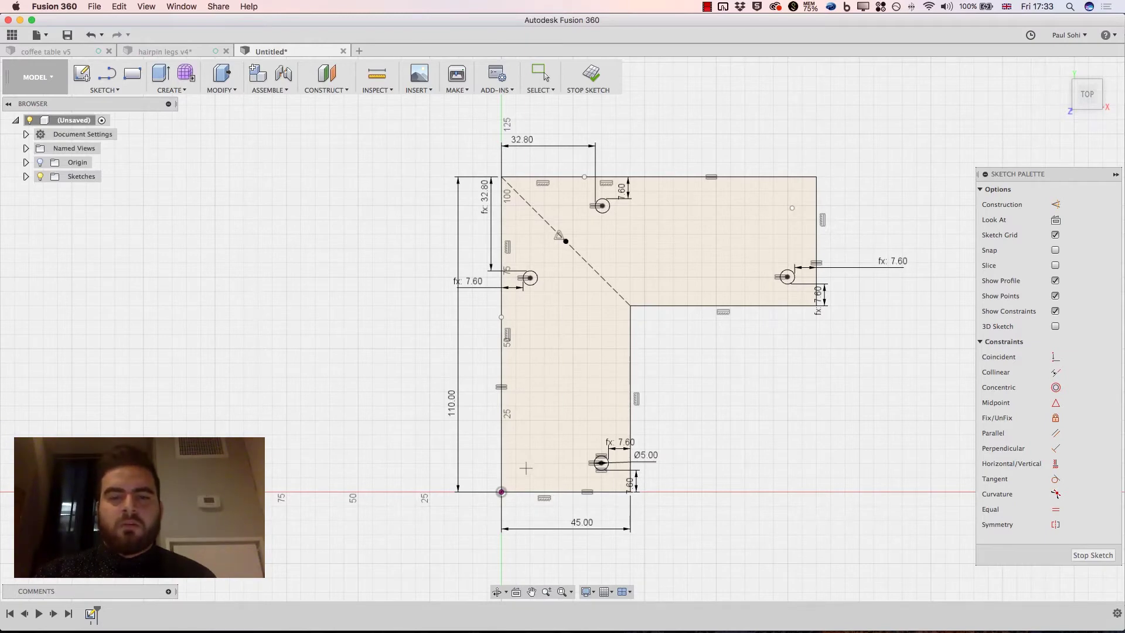
left_click(527, 465)
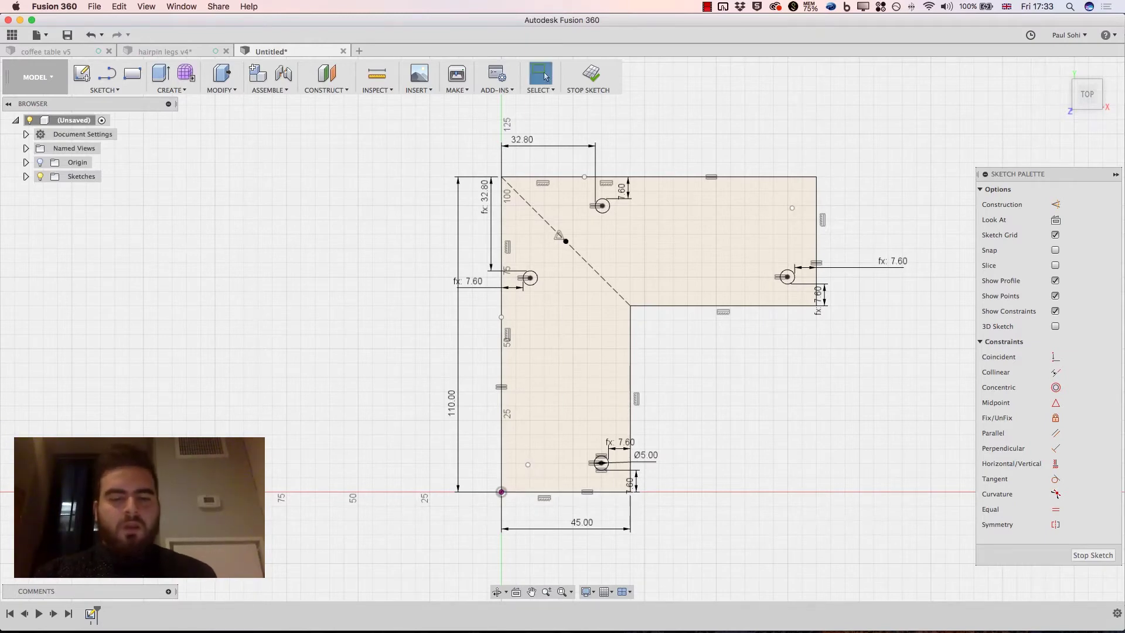
key("Escape")
left_click_drag(528, 465, 528, 491)
key("super+z")
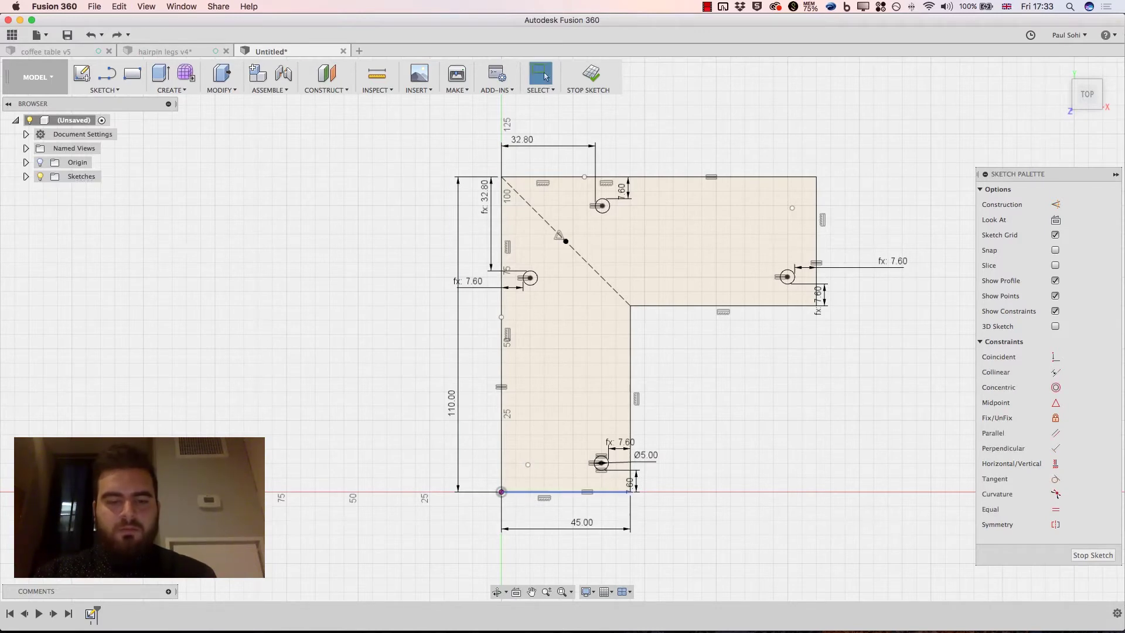
Step: Dimension the lower point 14 mm above the bottom edge and d12 from the left edge
left_click(529, 465)
left_click(519, 491)
left_click(387, 478)
type("14")
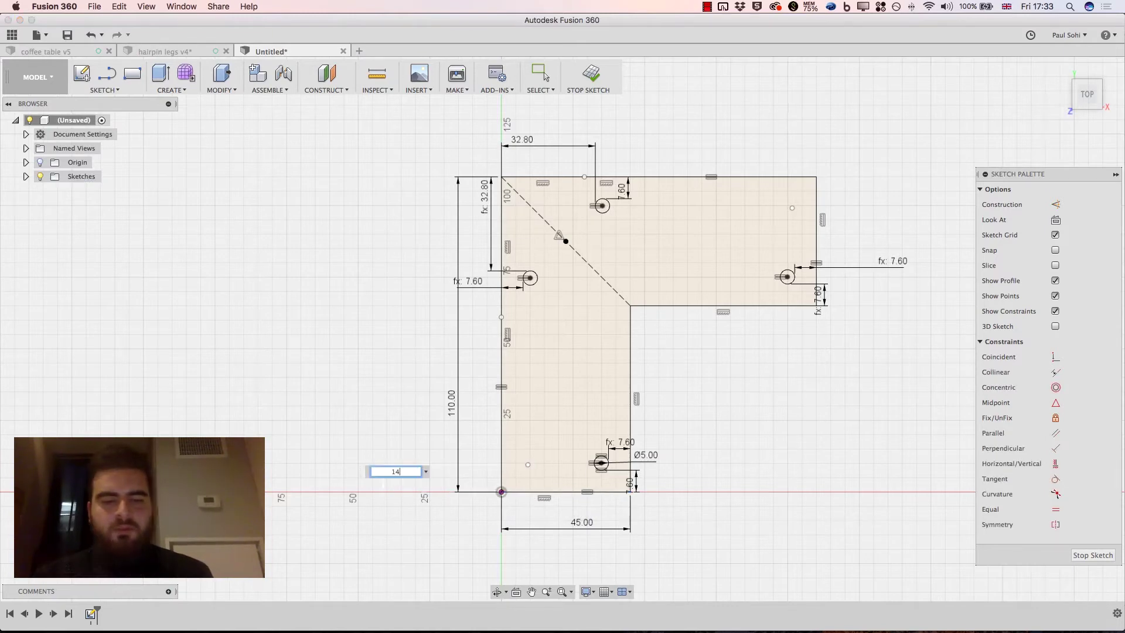
key("Return")
left_click(528, 451)
left_click(501, 448)
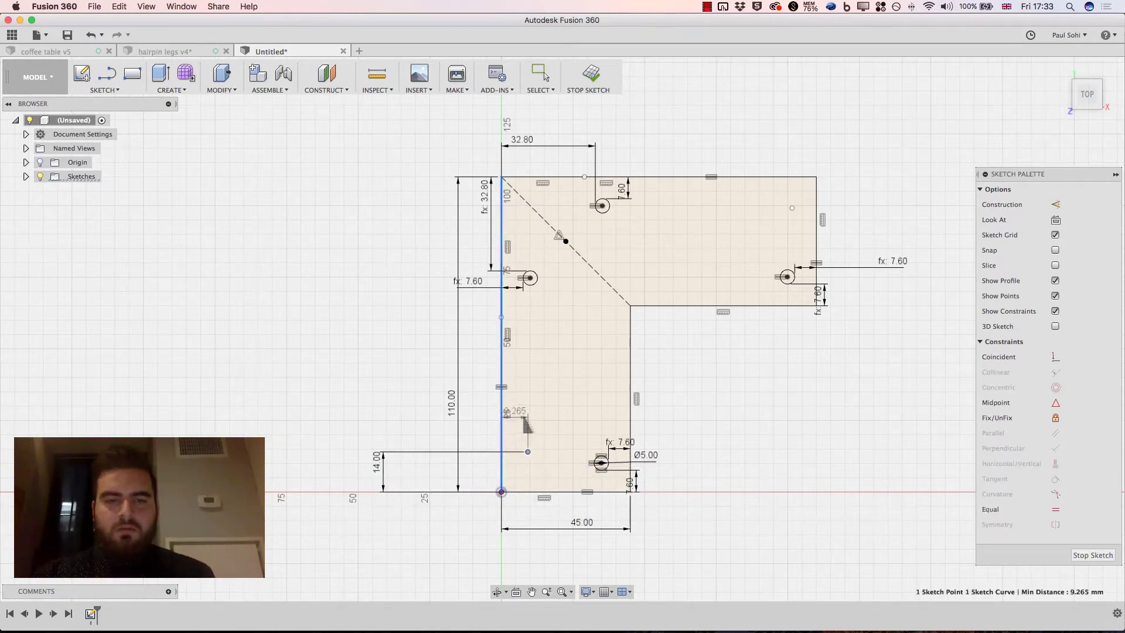
left_click(539, 418)
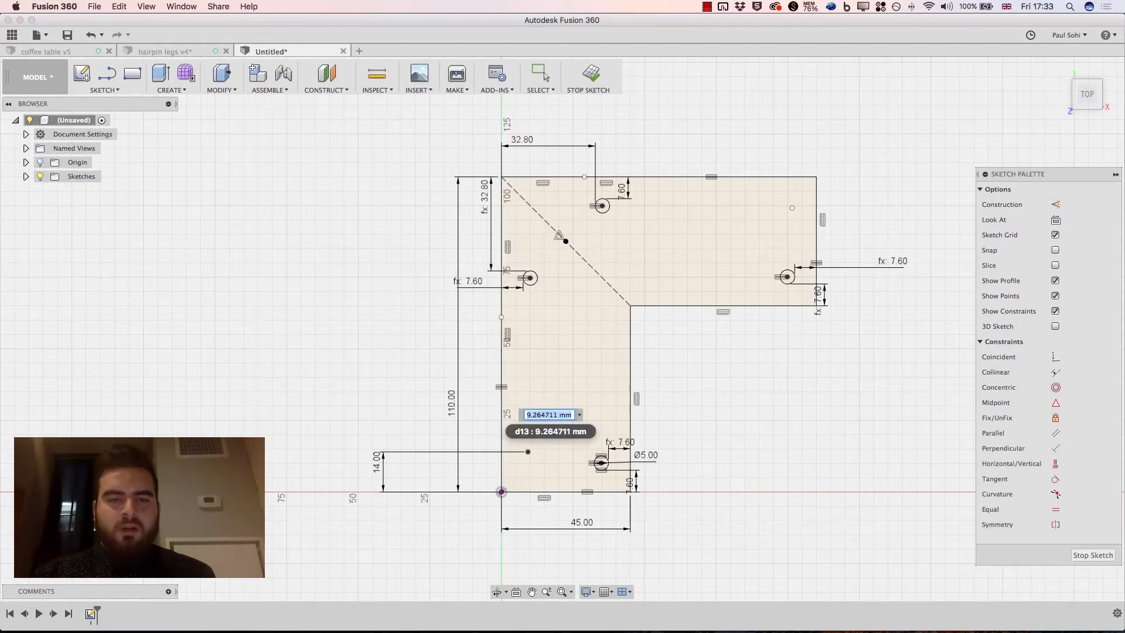
type("d12")
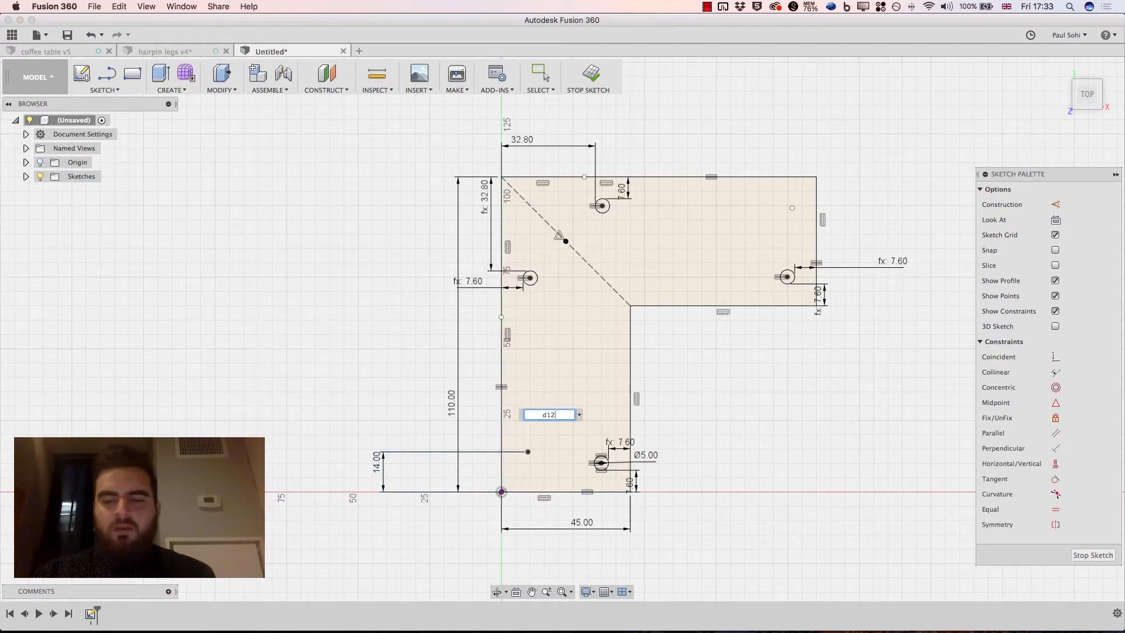
key("Return")
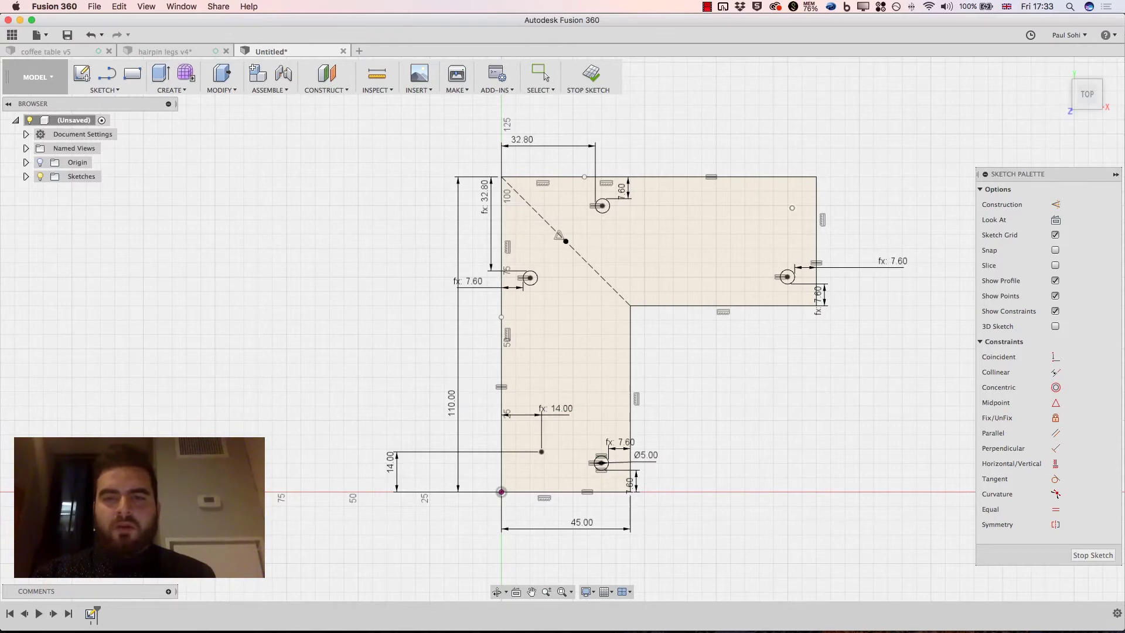
Step: Dimension the upper-right point d12 from the right edge and d12 from the top edge
left_click(793, 208)
left_click(817, 214)
left_click(857, 149)
type("d12")
key("Return")
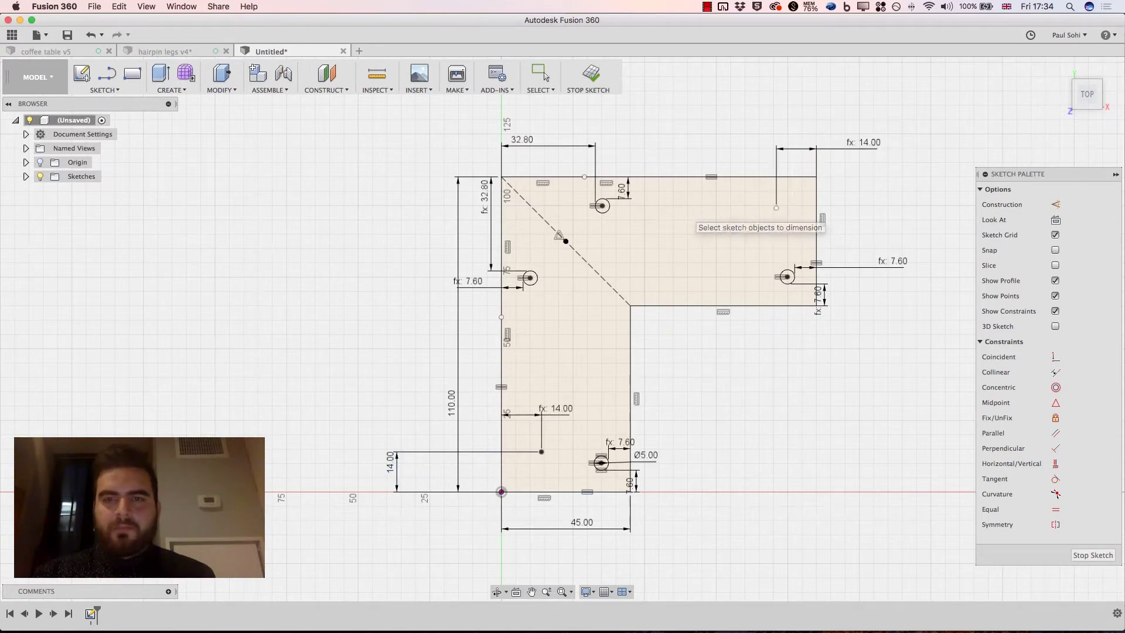
left_click(777, 208)
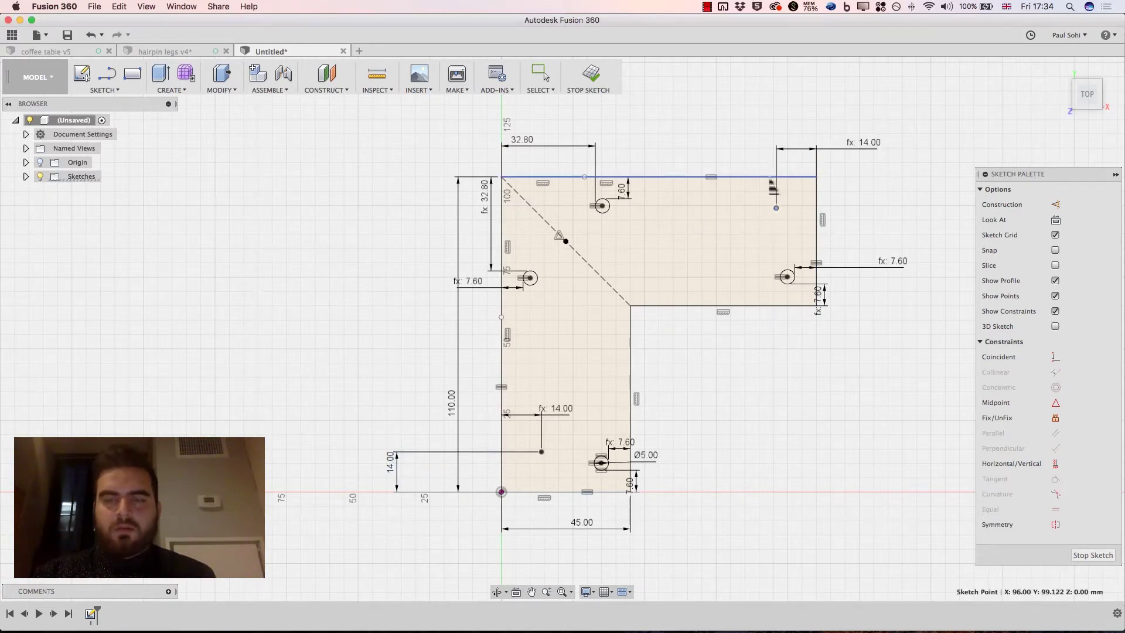
left_click(771, 176)
left_click(759, 154)
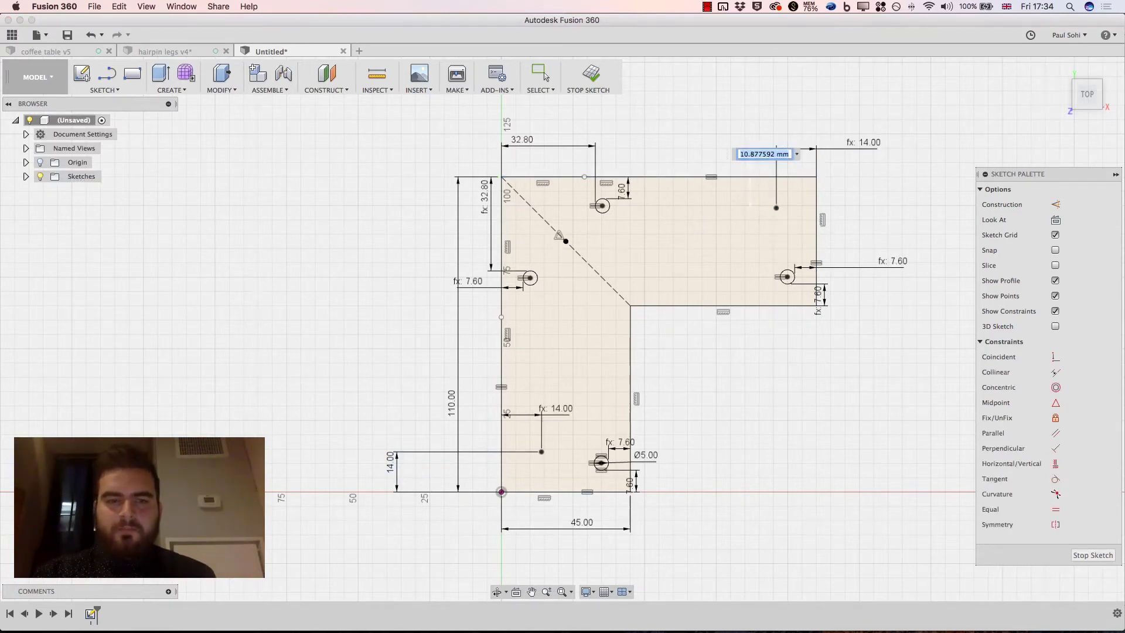
type("d12")
key("Return")
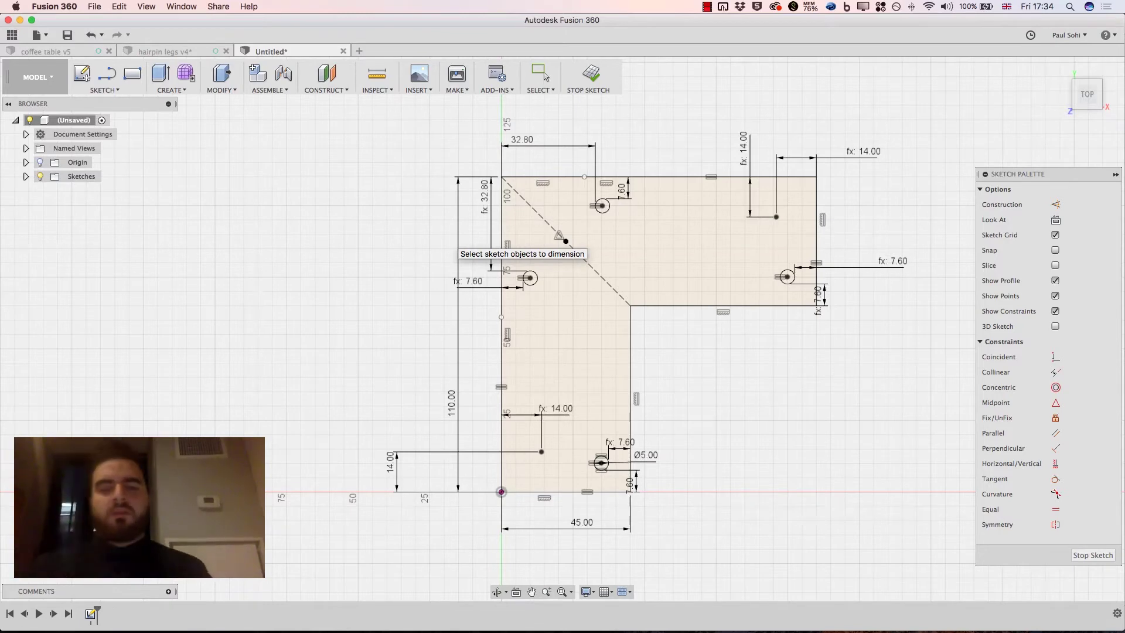
key("Escape")
Step: Extrude the L-shaped profile -7 mm downward into a solid plate
left_click(590, 75)
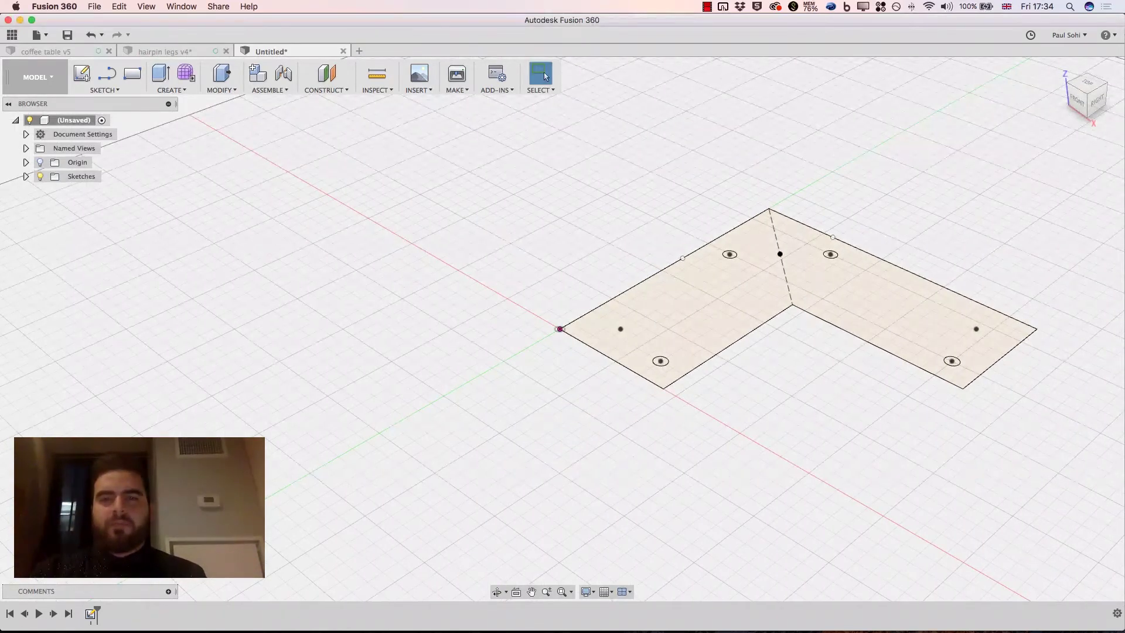
mouse_move(737, 173)
middle_mouse_down()
mouse_move(665, 178)
mouse_move(524, 228)
middle_mouse_up()
left_click(171, 90)
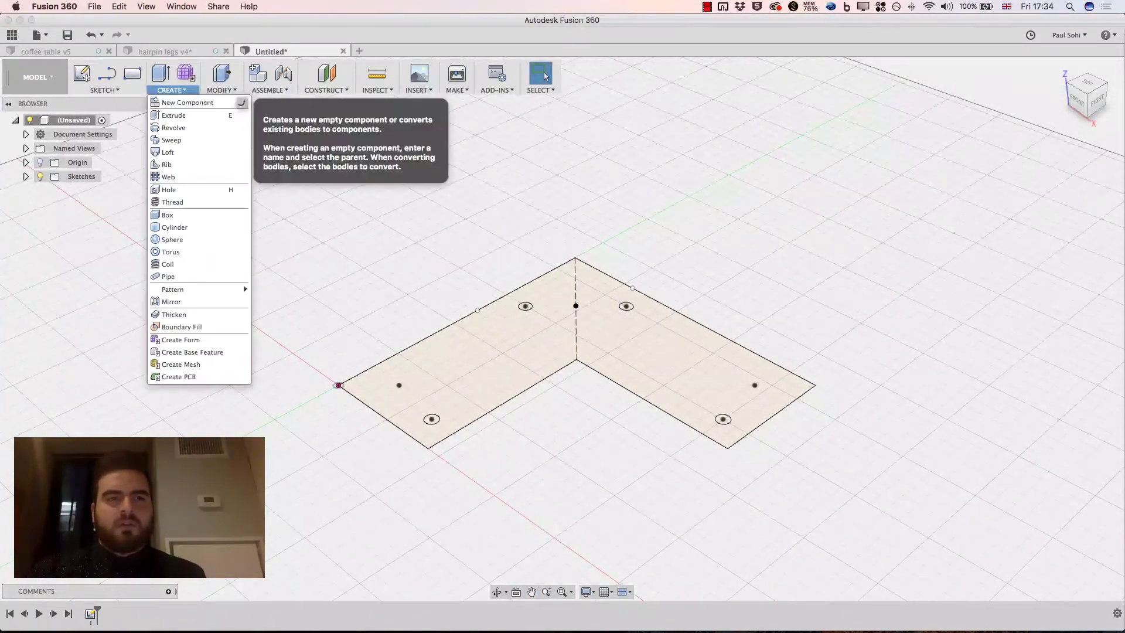
left_click(170, 112)
left_click(555, 321)
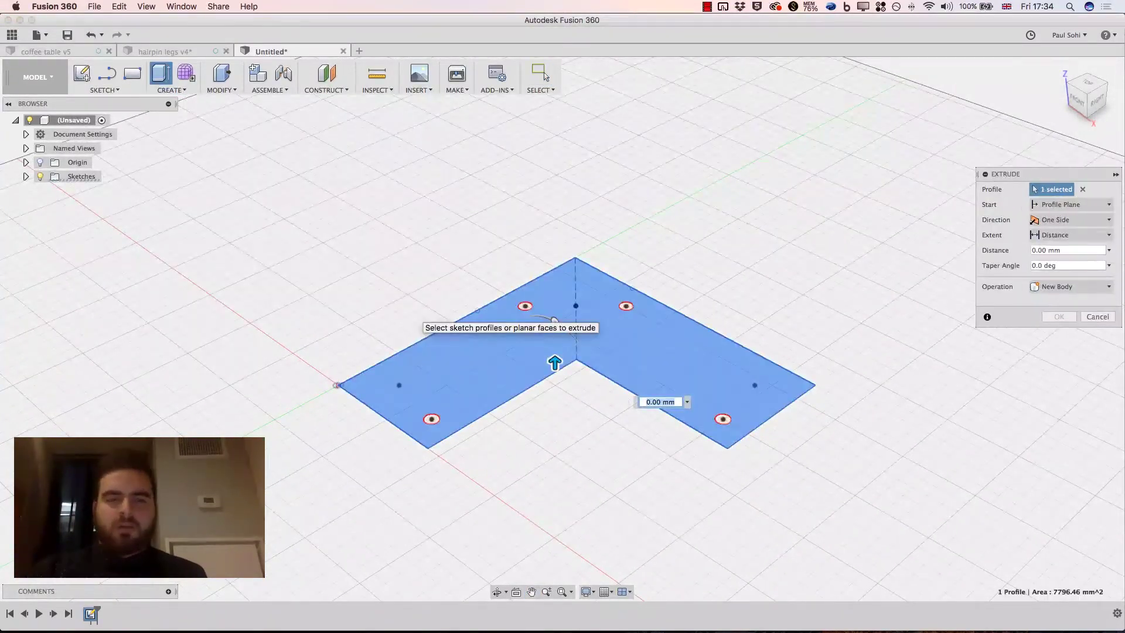
type("-7")
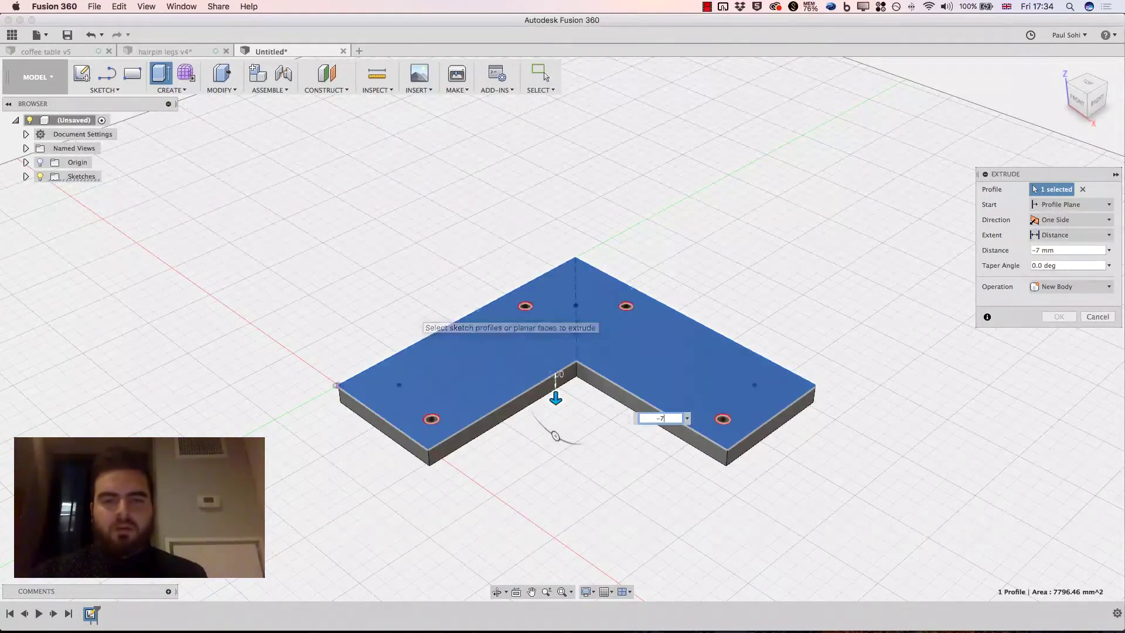
key("Return")
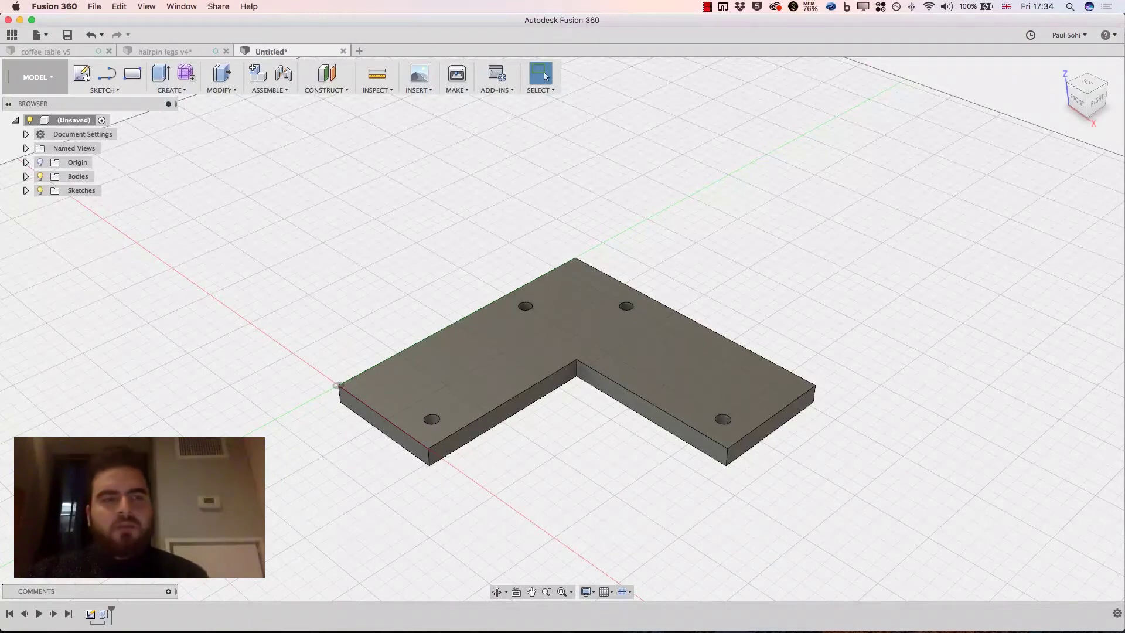
Step: Expand the Sketches folder and open Preferences from the account menu
left_click(26, 191)
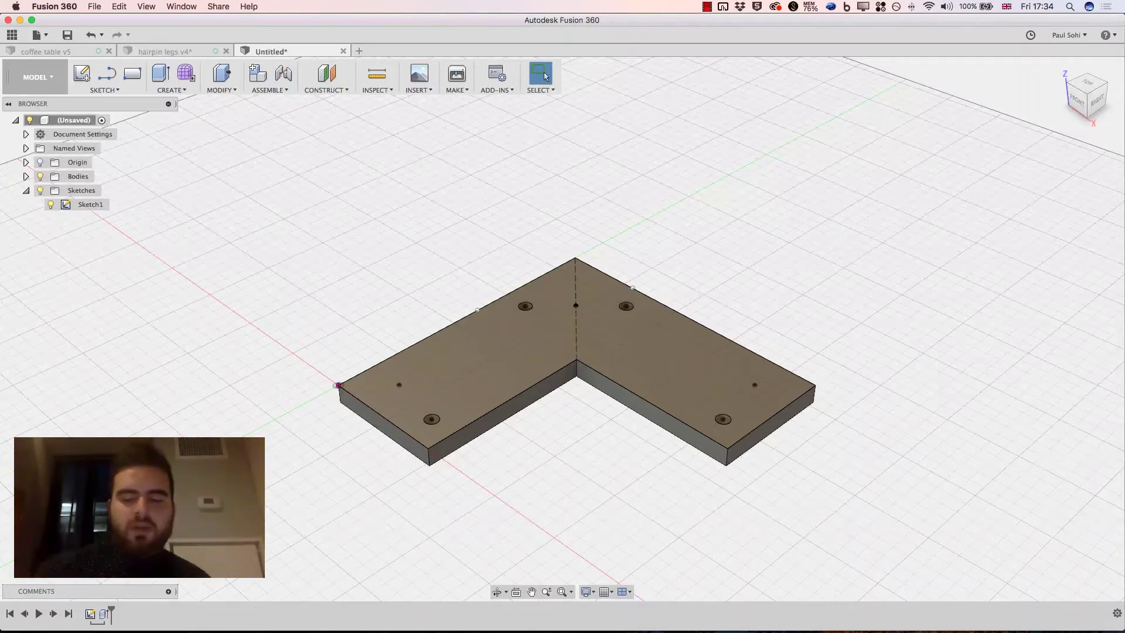
left_click(1069, 35)
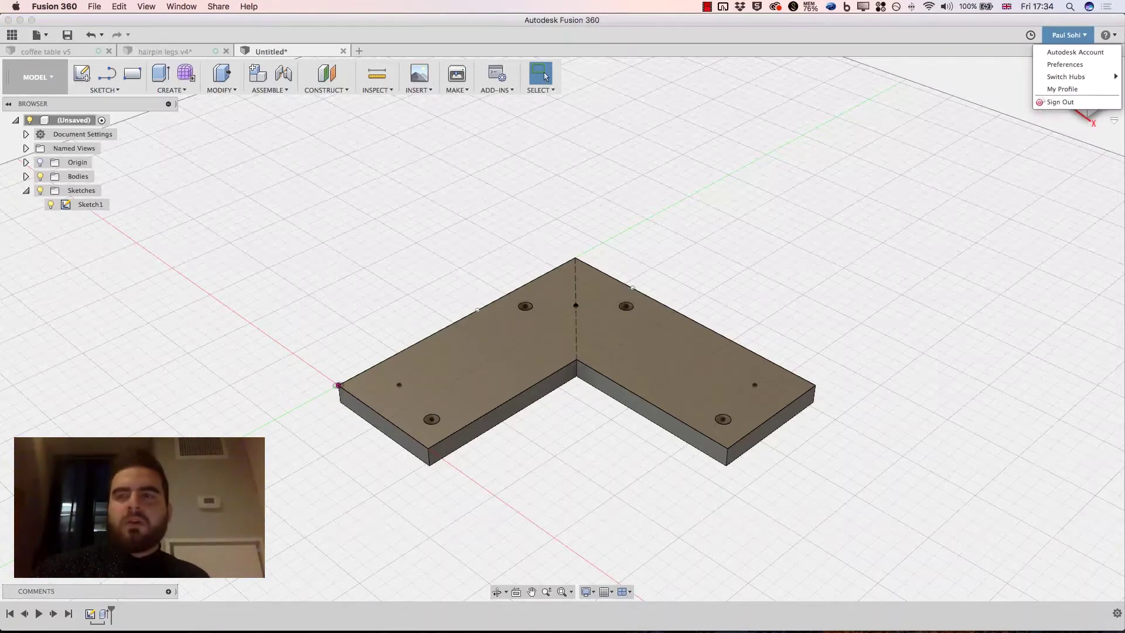
left_click(1066, 65)
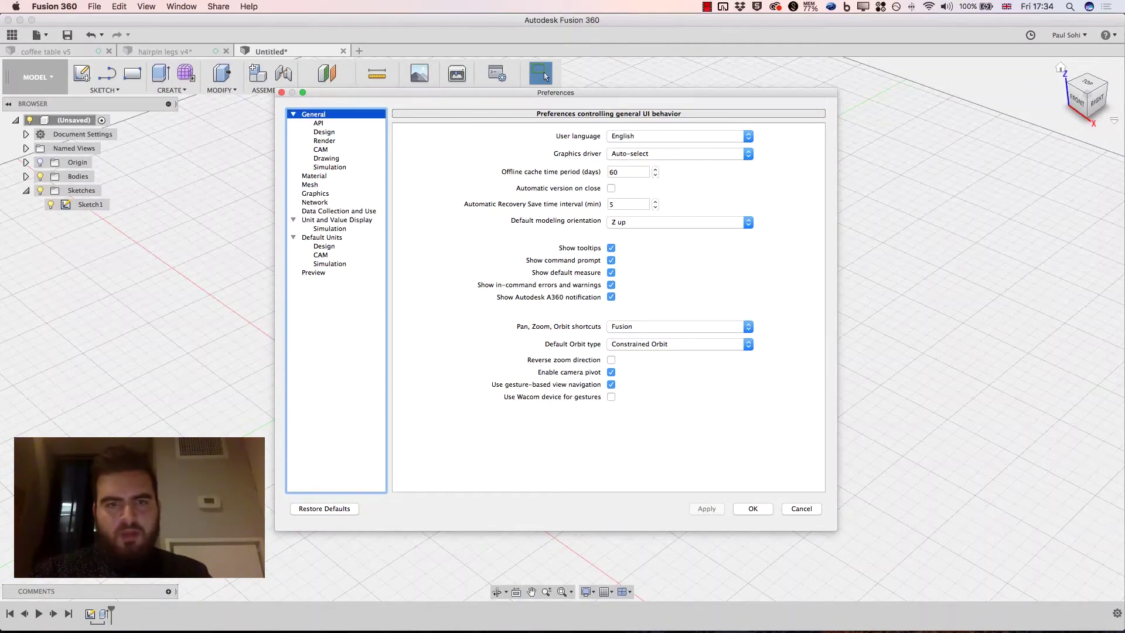
Step: Check the Design page of Preferences and accept with OK
left_click(325, 132)
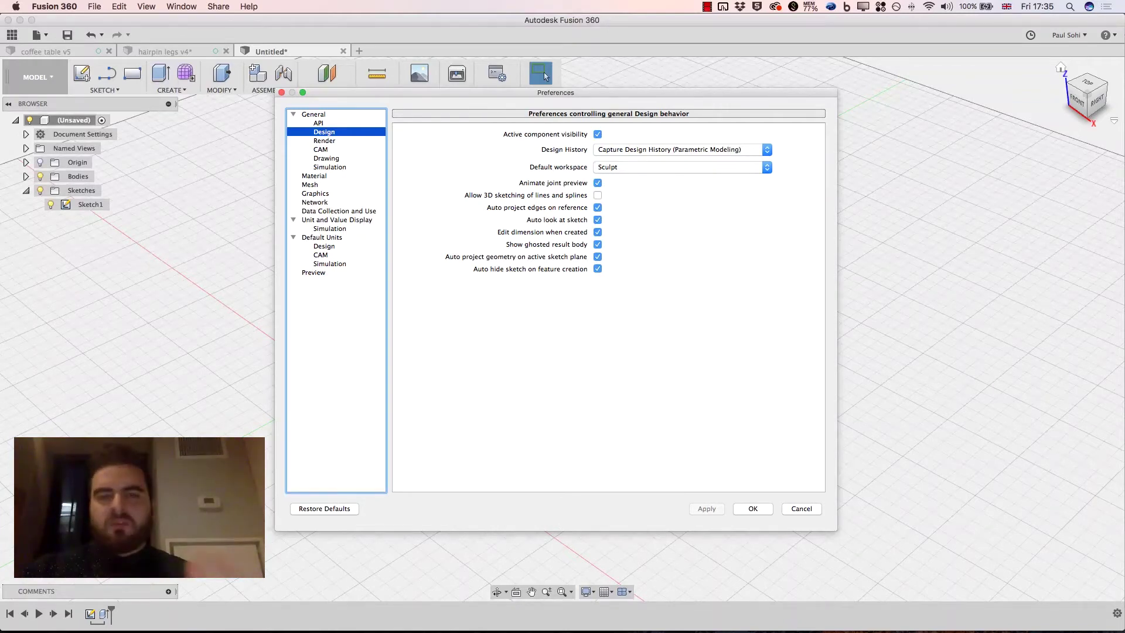
left_click(754, 508)
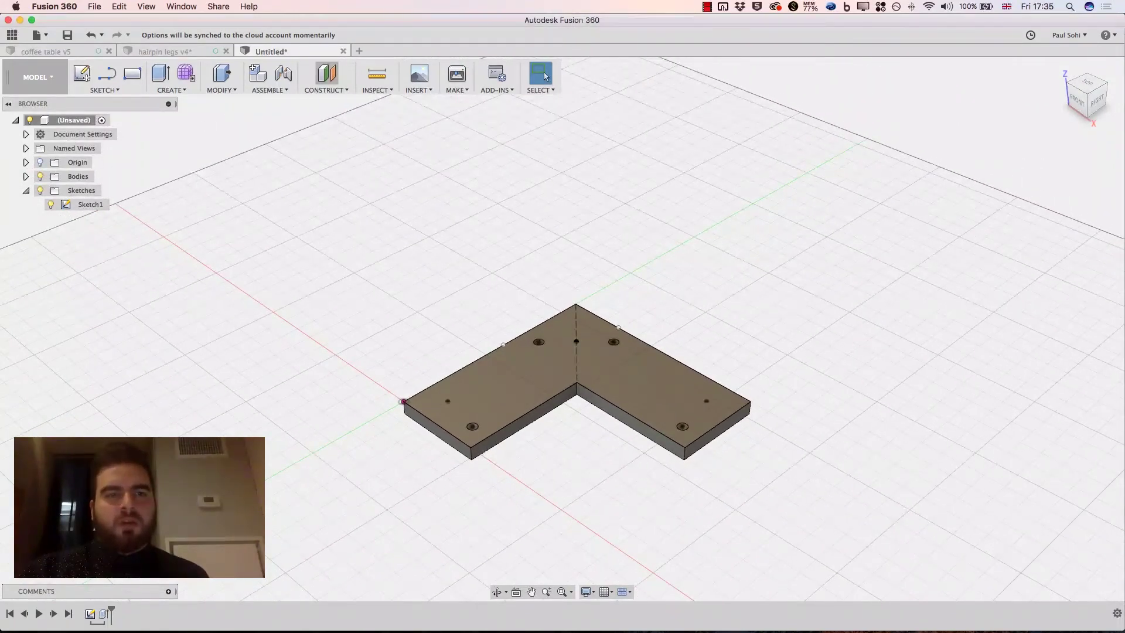
Step: Create an offset plane from the plate's top face at 16inch - 7mm
left_click(326, 74)
left_click(326, 90)
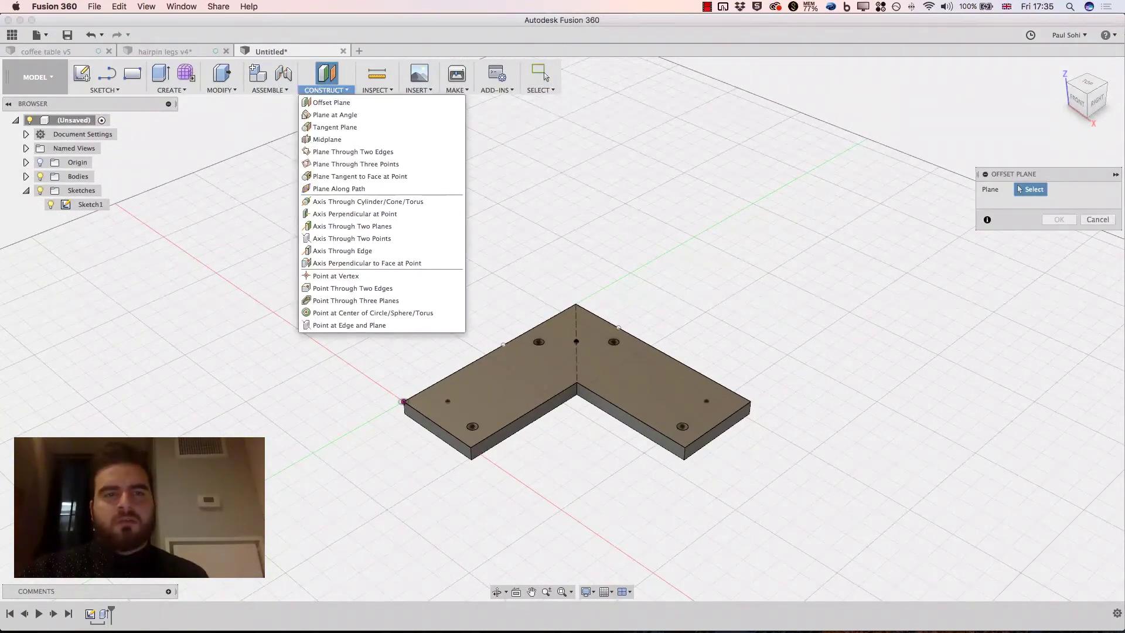
left_click(332, 102)
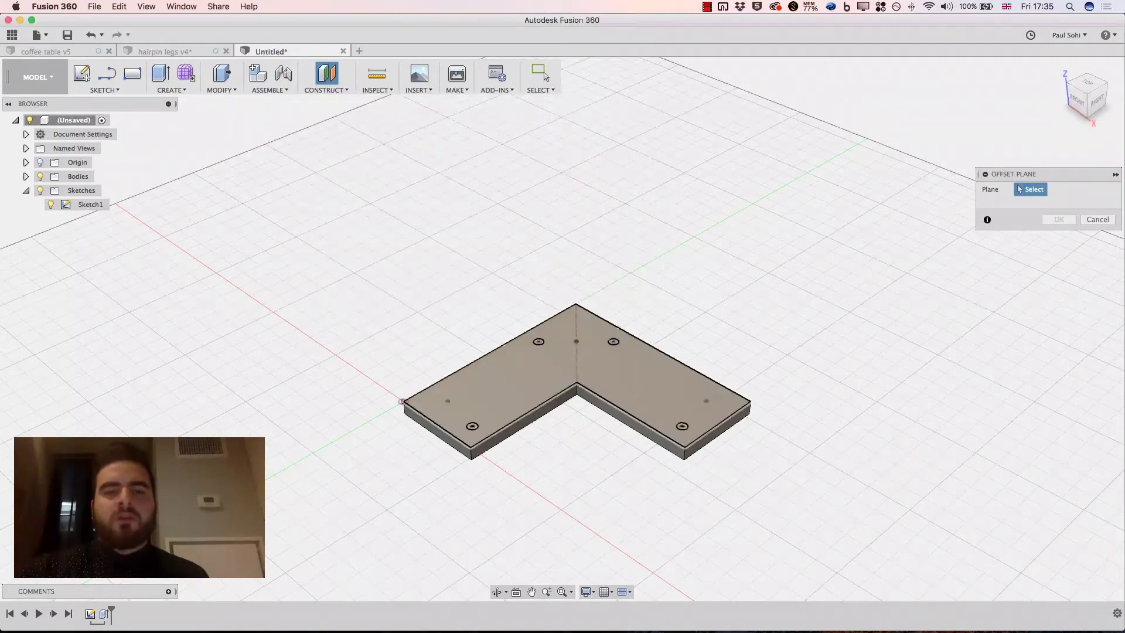
left_click(560, 389)
scroll(549, 391, "down", 5)
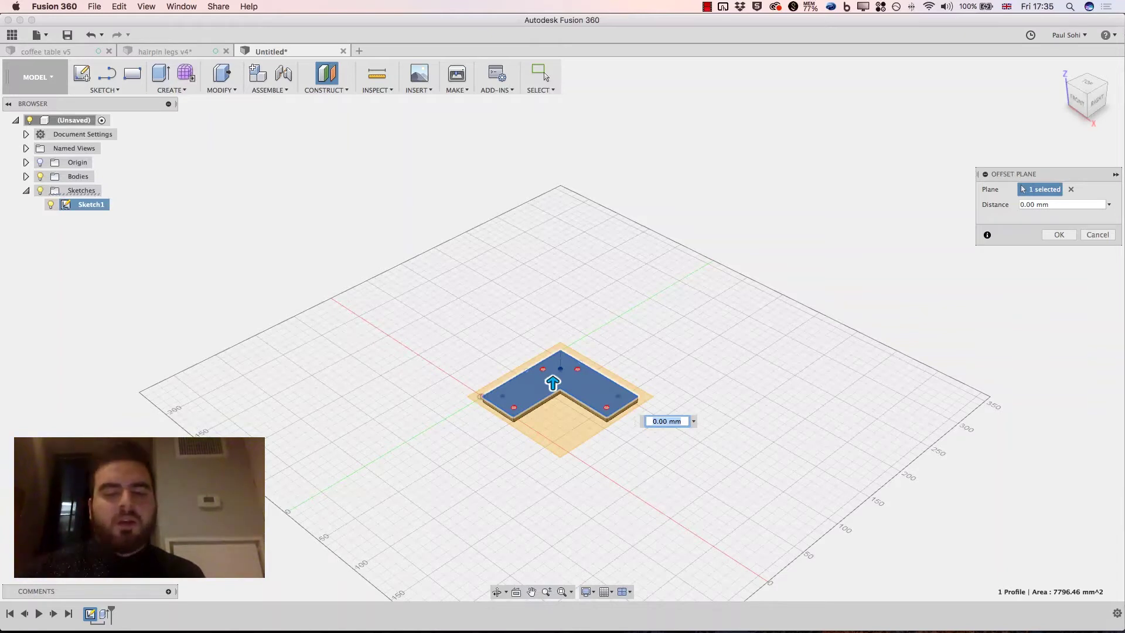
type("16inch")
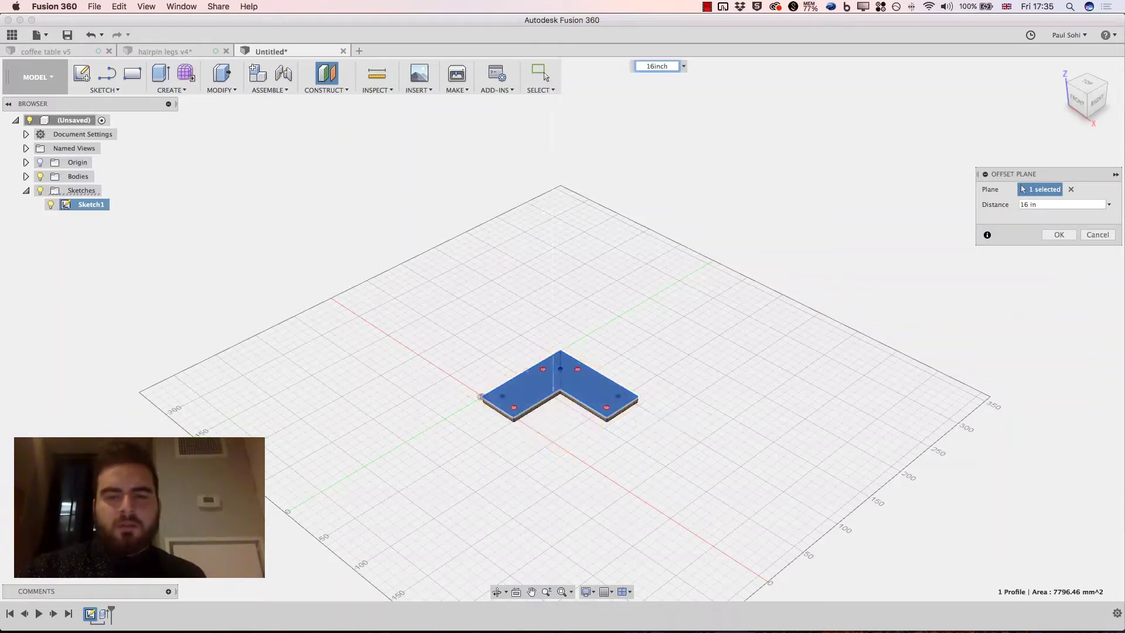
type(" - 7mm")
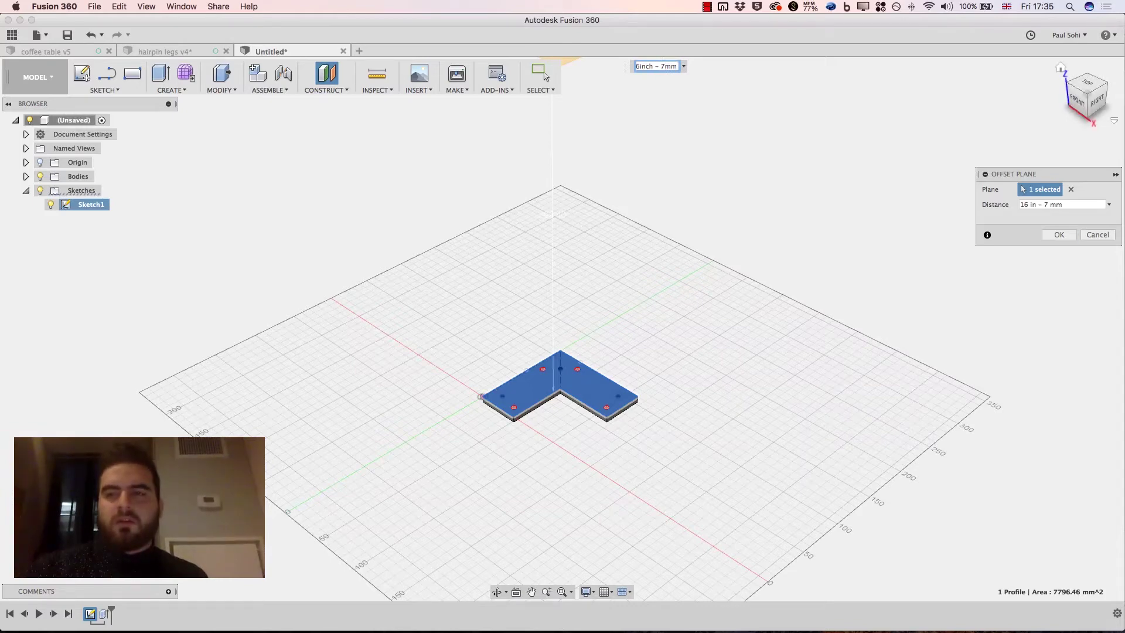
left_click(1059, 234)
scroll(695, 474, "down", 5)
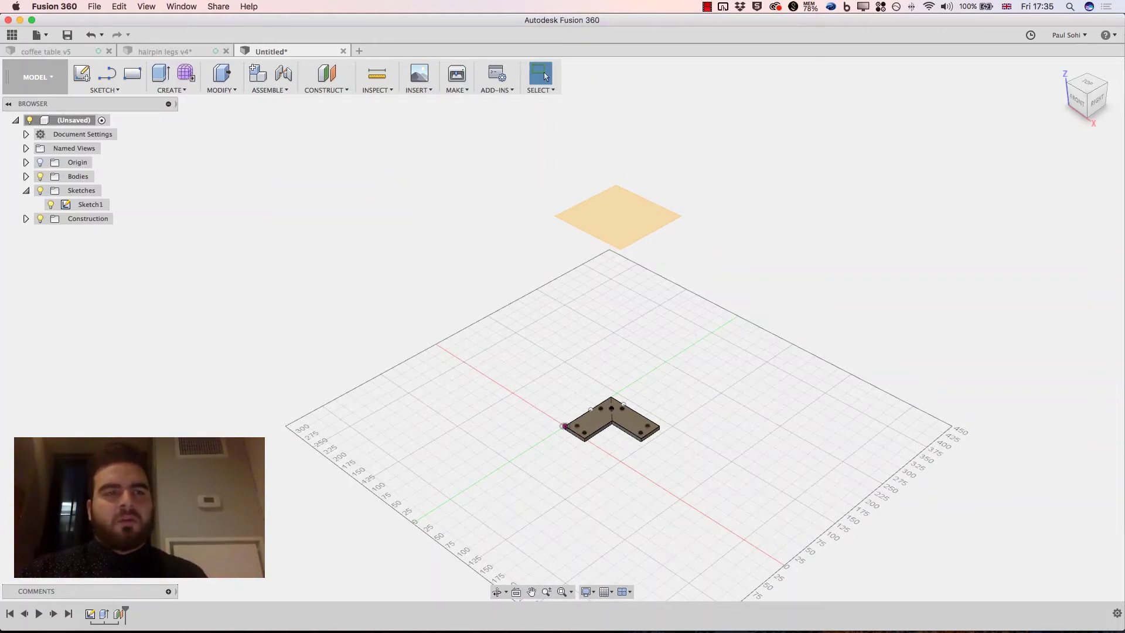
Step: Create Sketch2 on the offset plane and project the diagonal's midpoint point into it
left_click(105, 89)
left_click(103, 103)
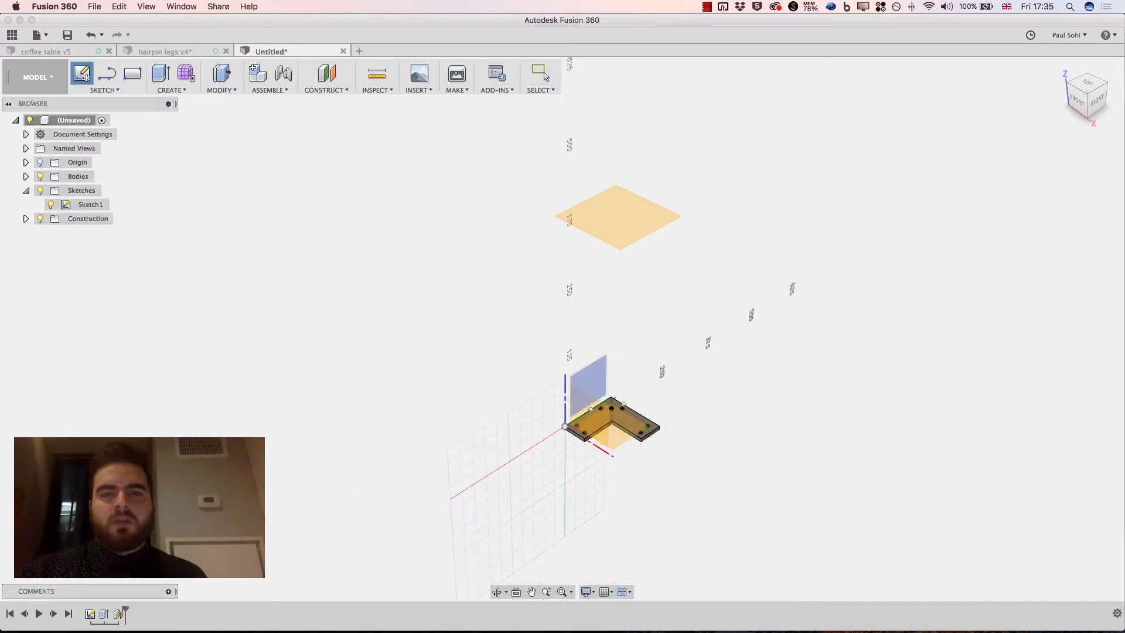
left_click(610, 218)
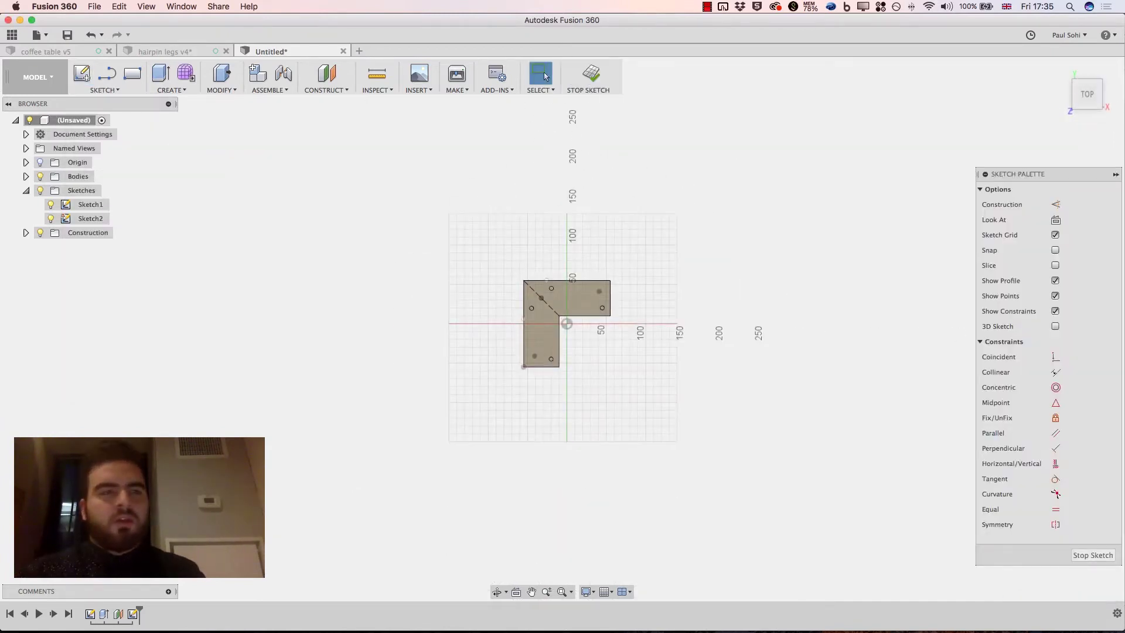
left_click(104, 90)
mouse_move(117, 362)
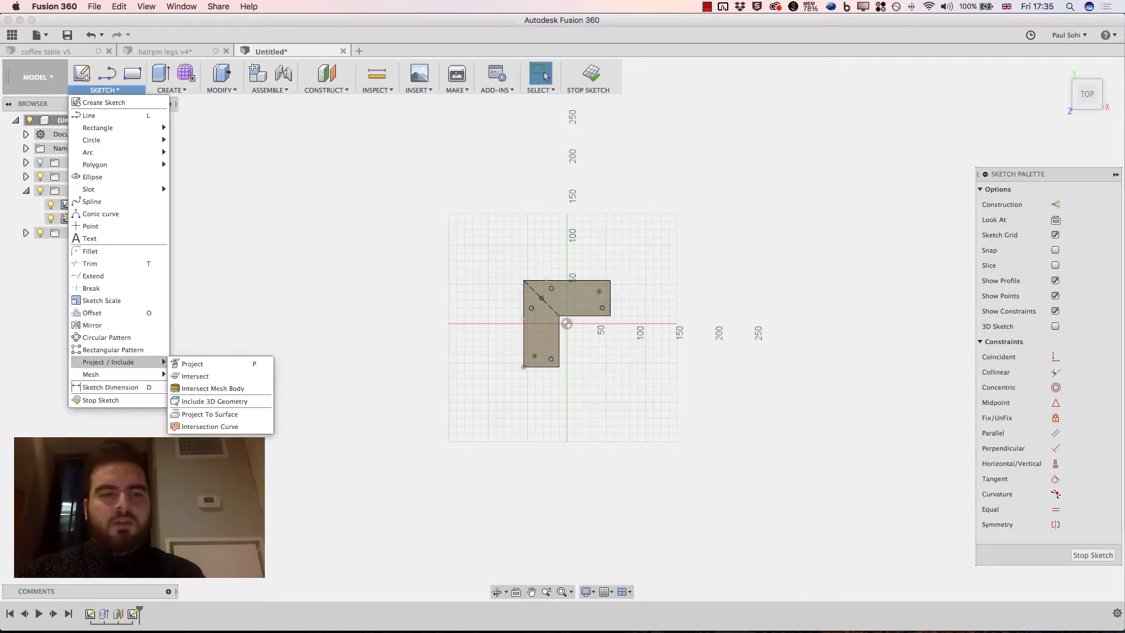
left_click(192, 364)
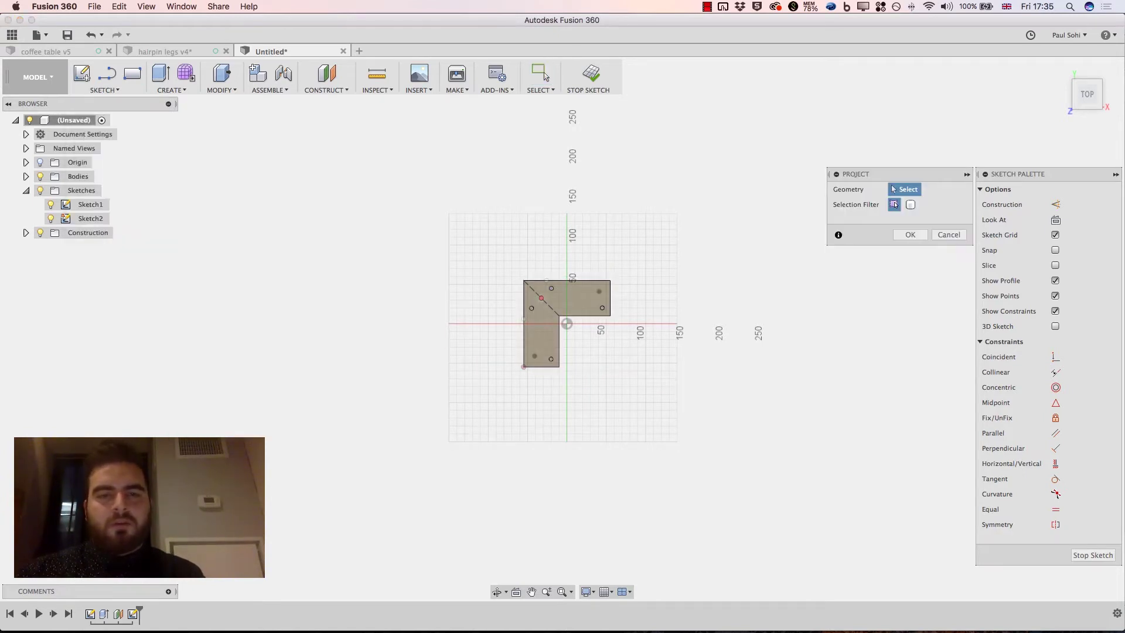
left_click(542, 298)
left_click(910, 234)
left_click(591, 75)
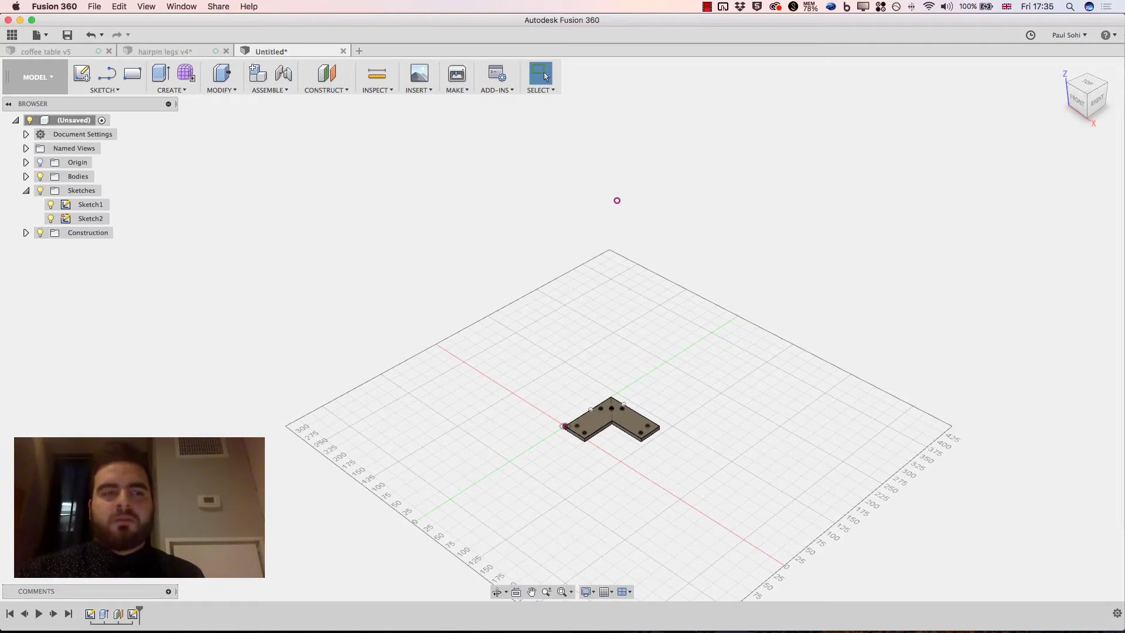
Step: Build a plane through two plate sketch points and the raised projected point, then orbit to inspect it
left_click(26, 232)
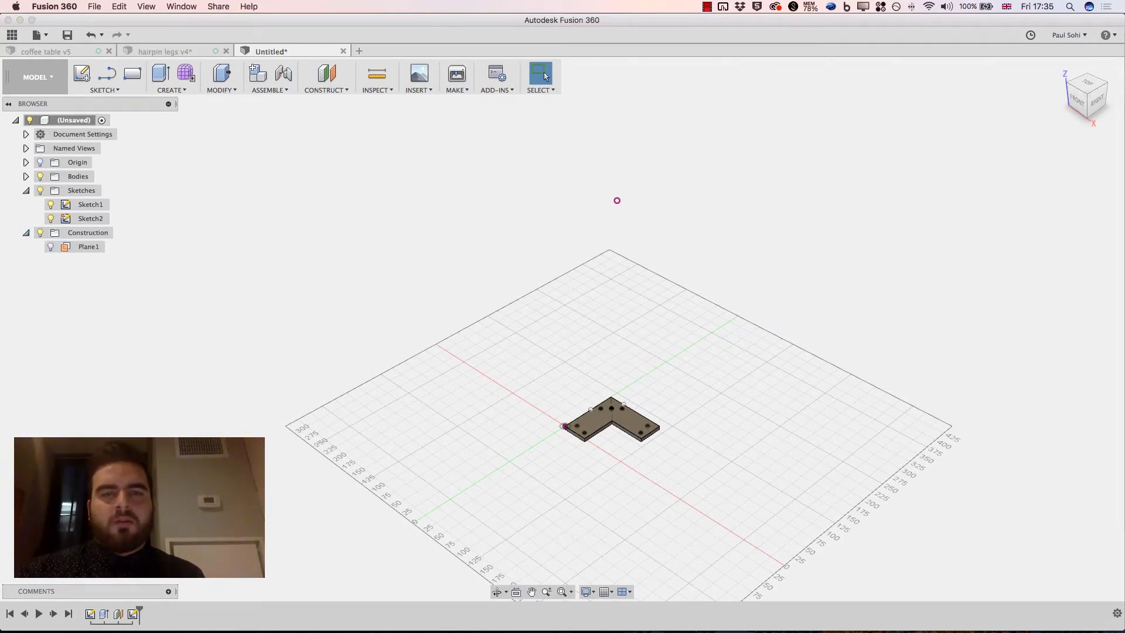
left_click(26, 232)
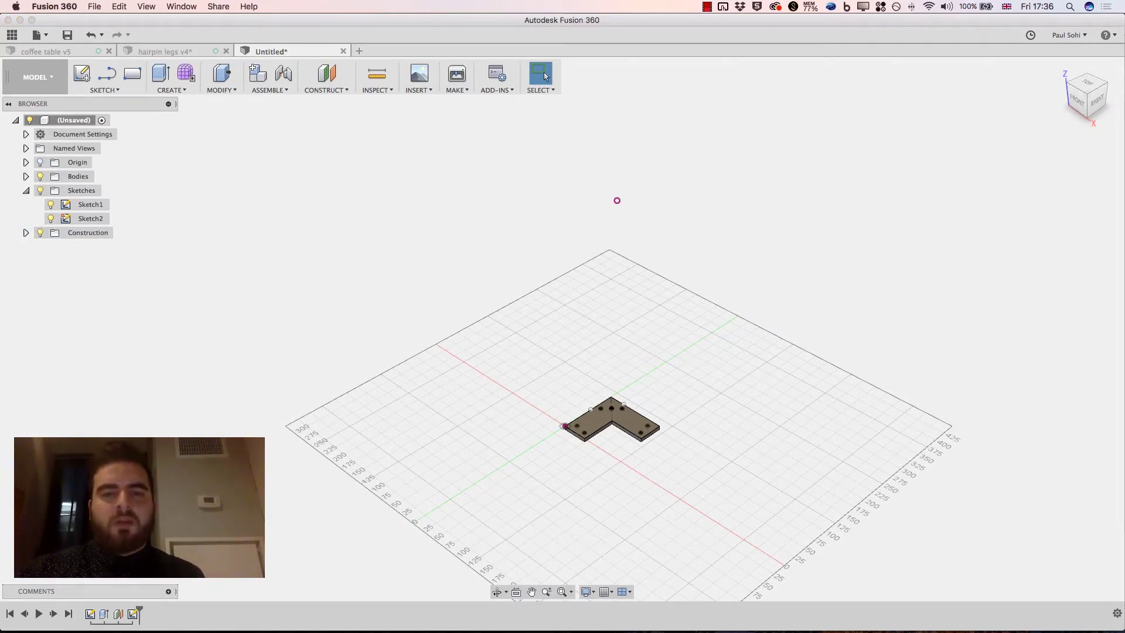
scroll(617, 200, "up", 1)
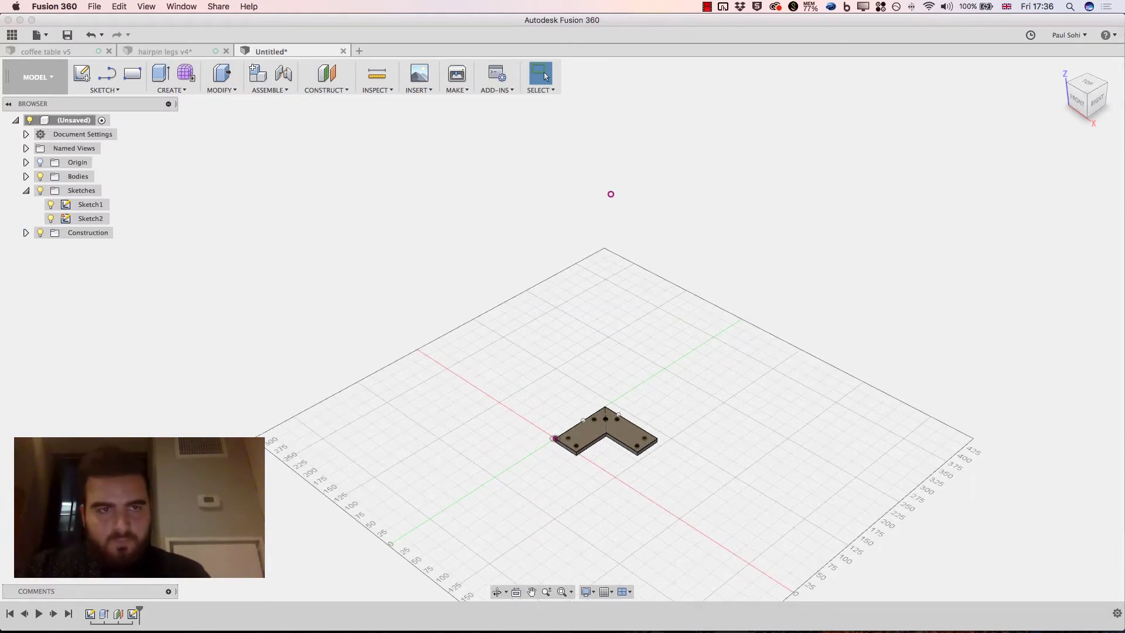
left_click(326, 89)
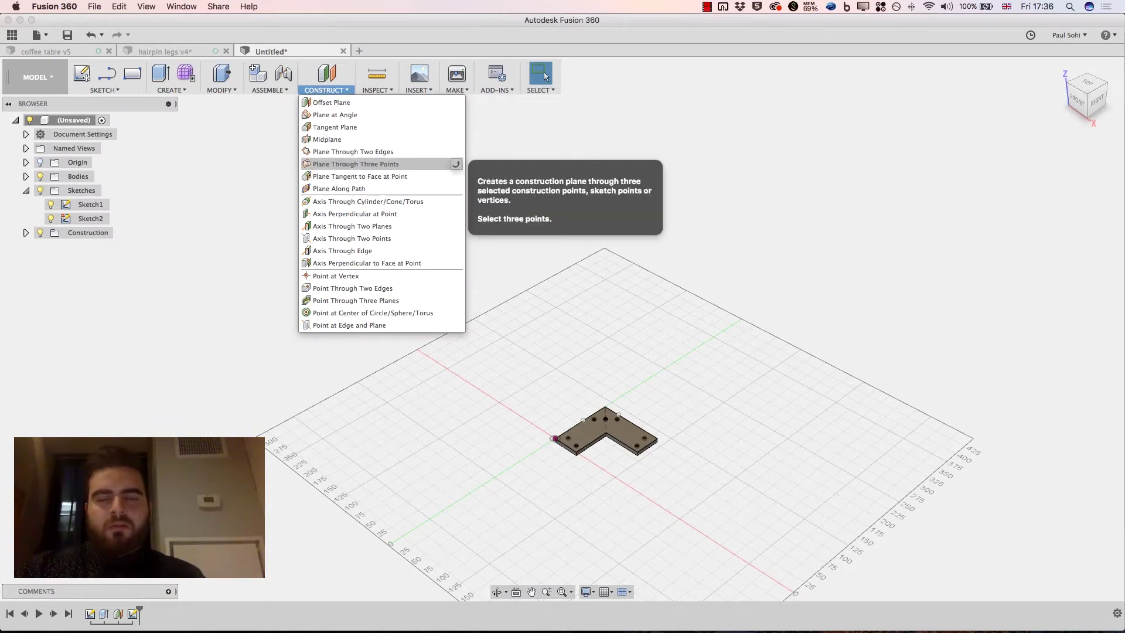
left_click(446, 164)
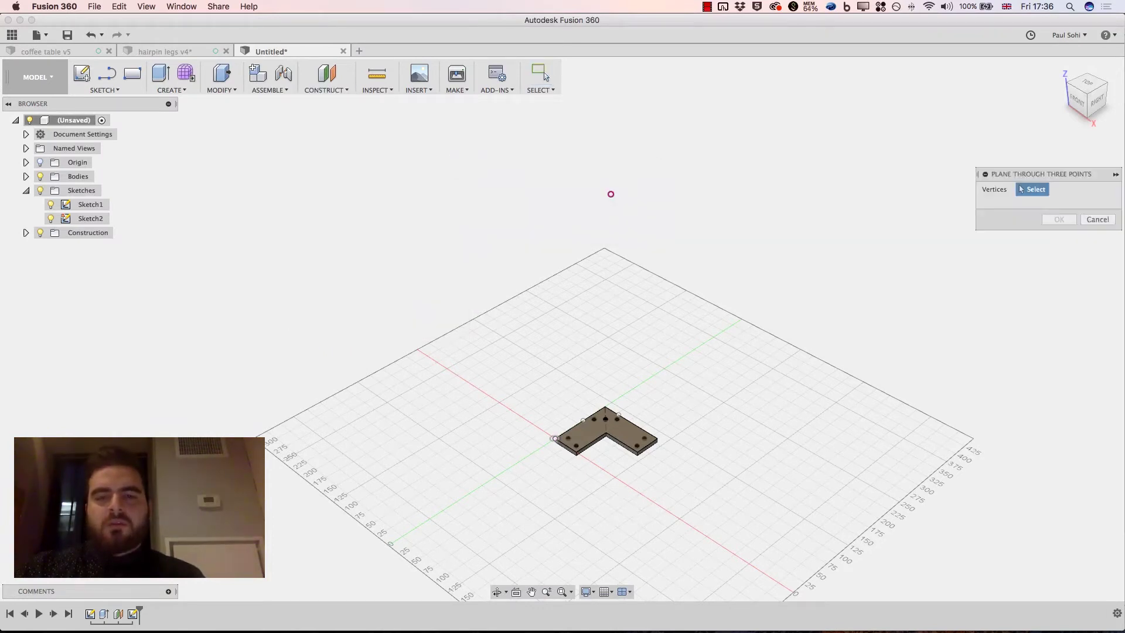
left_click(569, 439)
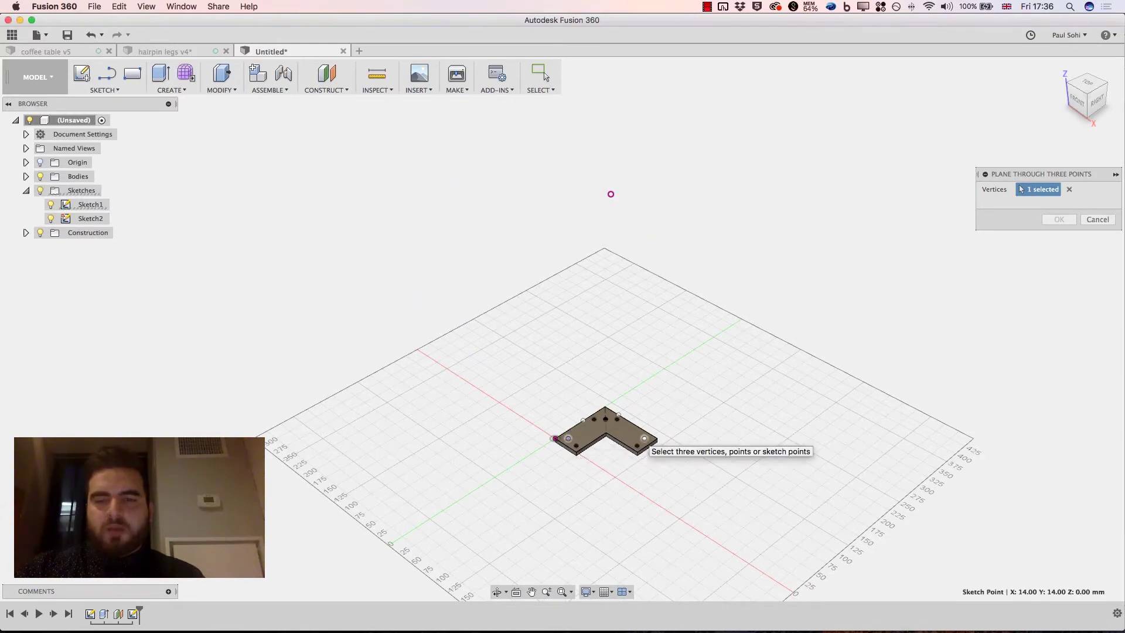
left_click(645, 438)
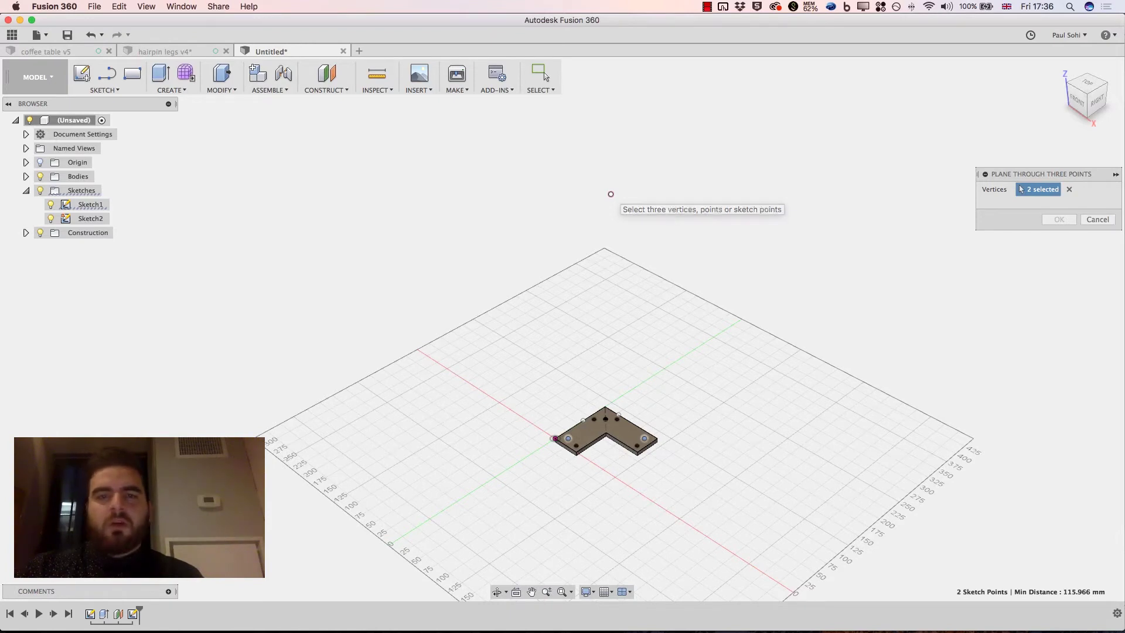
left_click(611, 194)
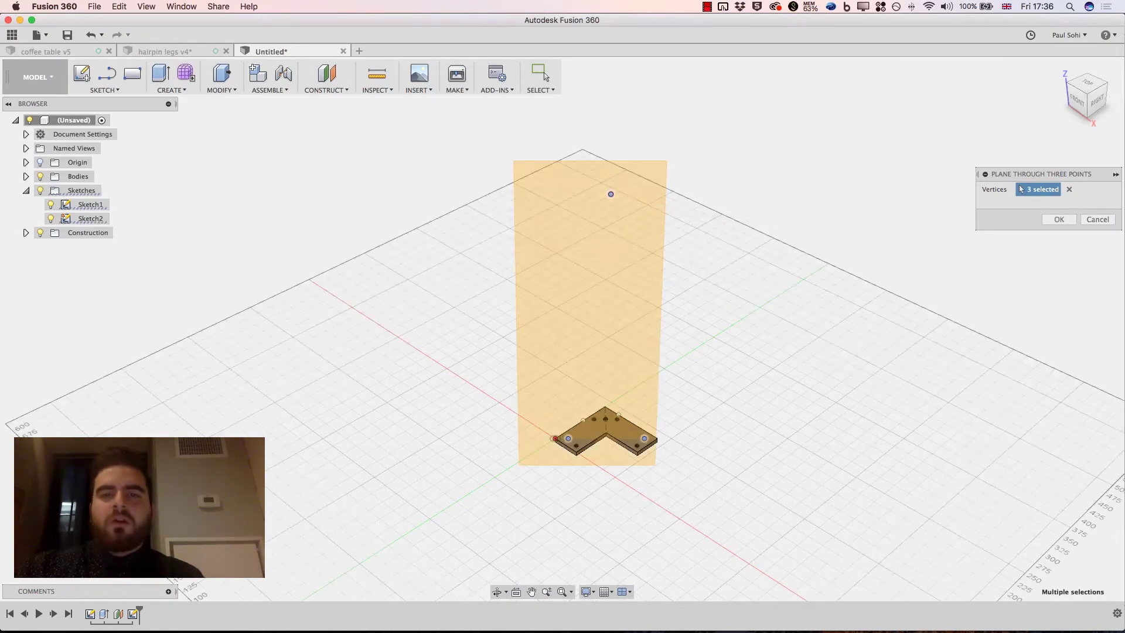
left_click(1059, 220)
left_click_drag(1097, 102, 1040, 88)
middle_click_drag(645, 332, 691, 332, "shift")
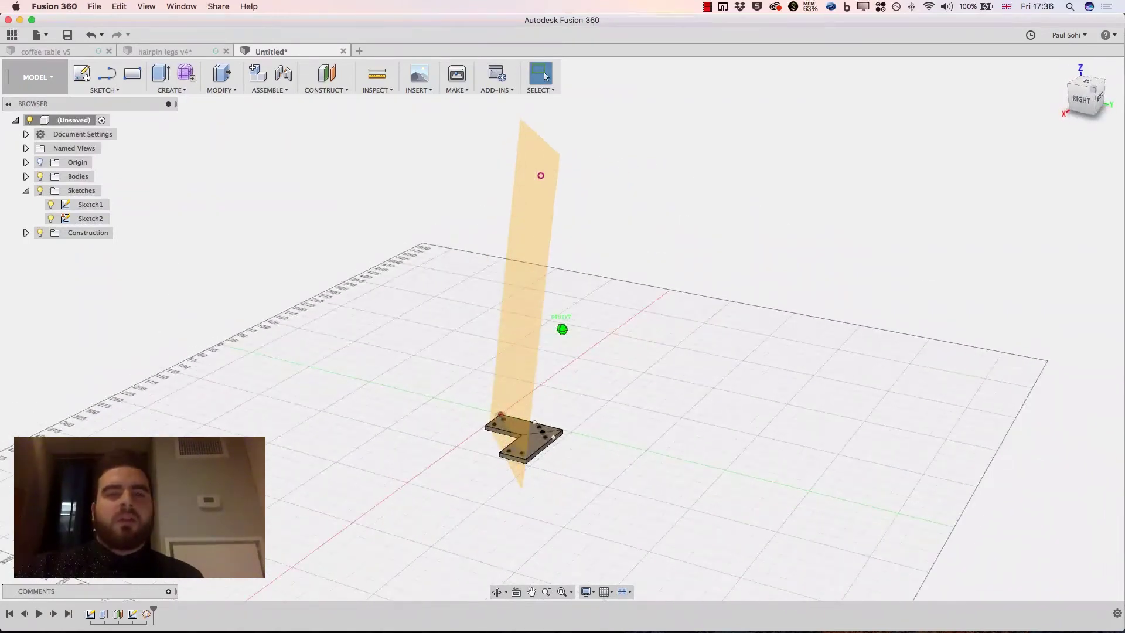
middle_click_drag(562, 329, 674, 354, "shift")
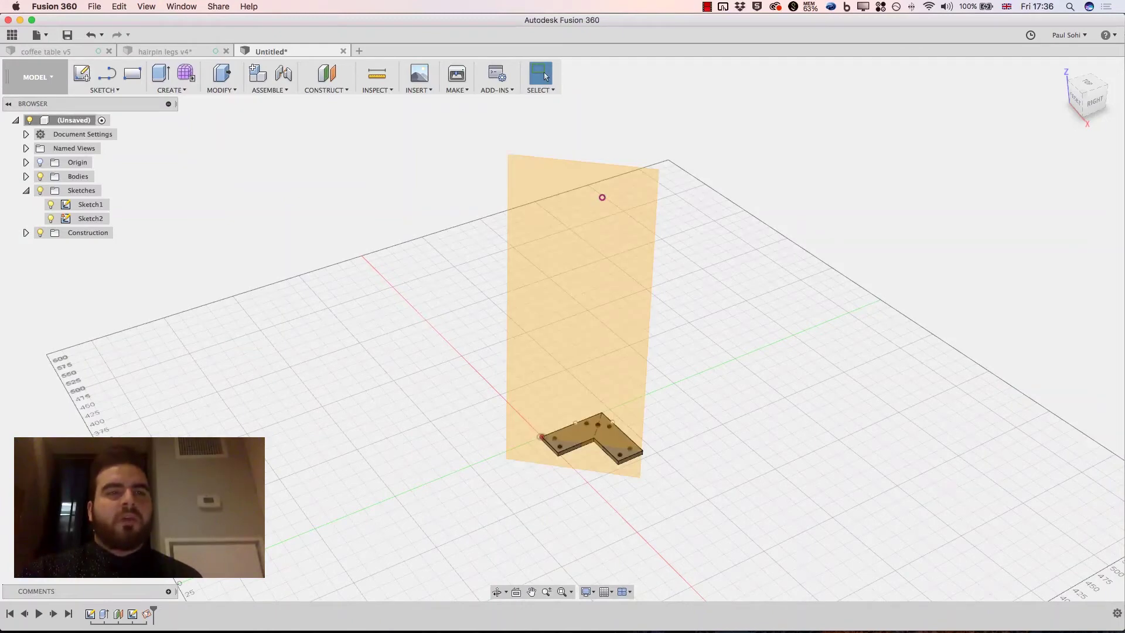
Step: Start Sketch3 on the vertical plane, draw a 30 mm circle near 375, and enable Slice
left_click(104, 89)
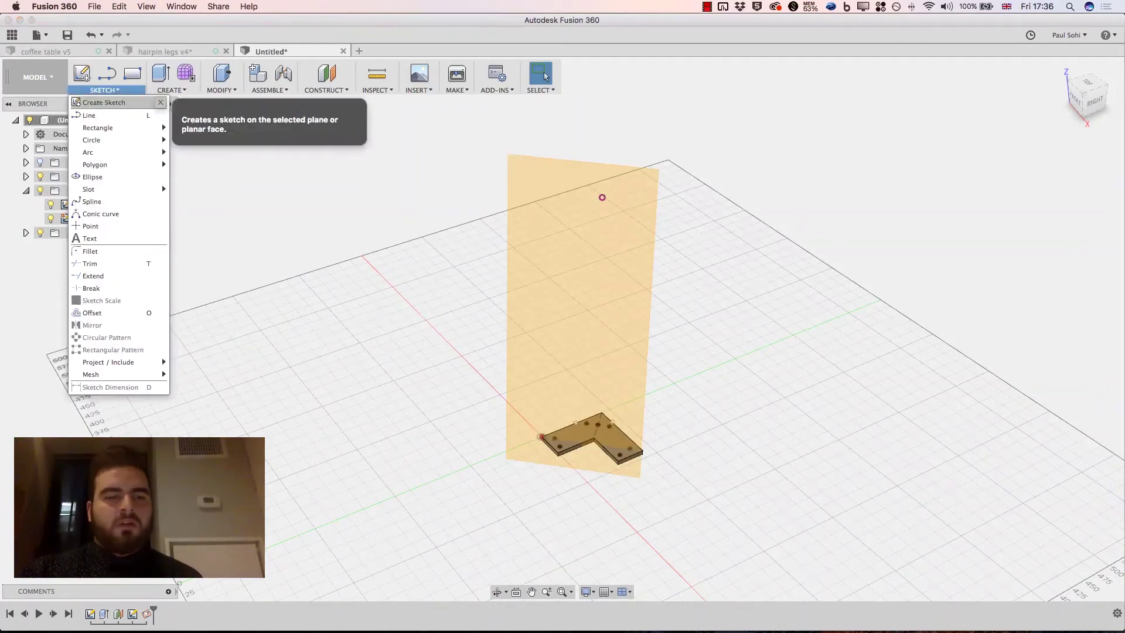
left_click(103, 102)
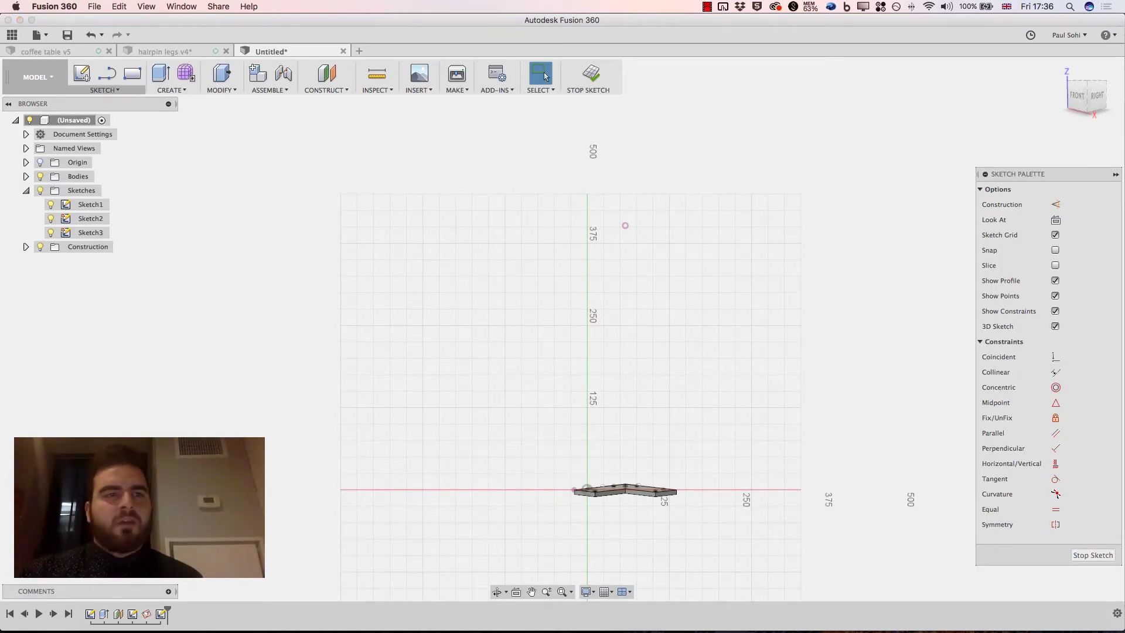
left_click(104, 89)
mouse_move(118, 140)
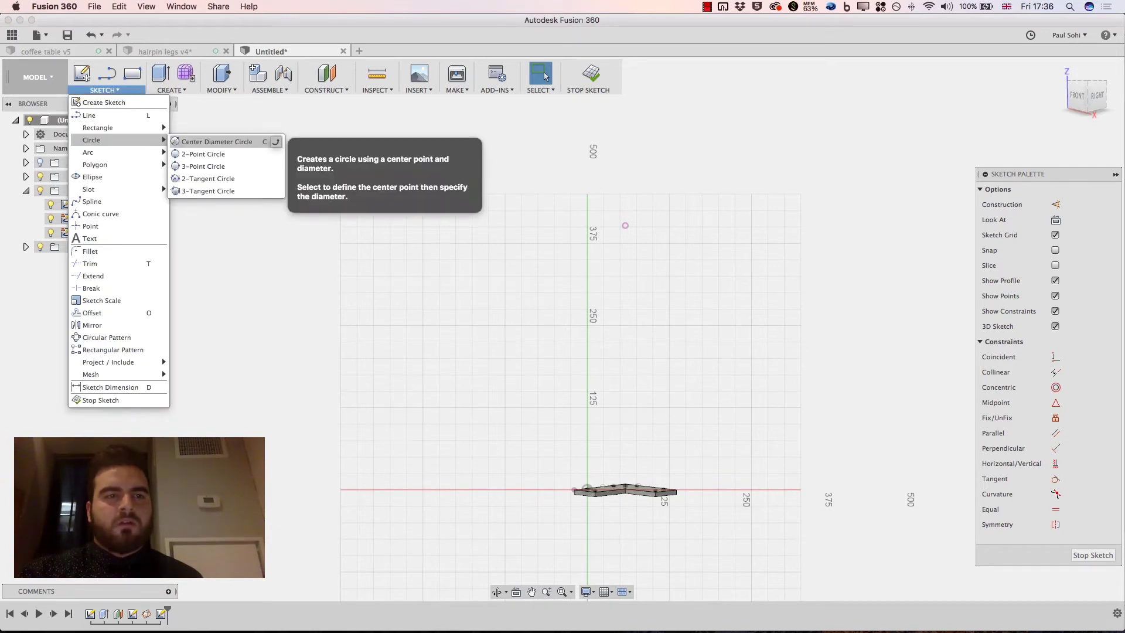
left_click(234, 154)
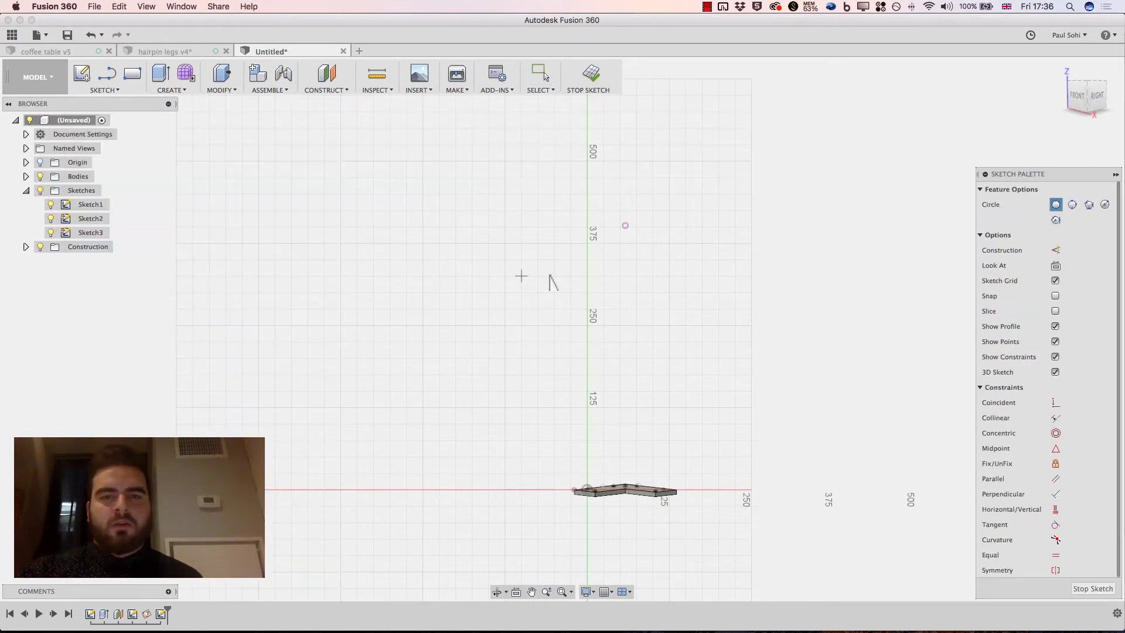
left_click(626, 226)
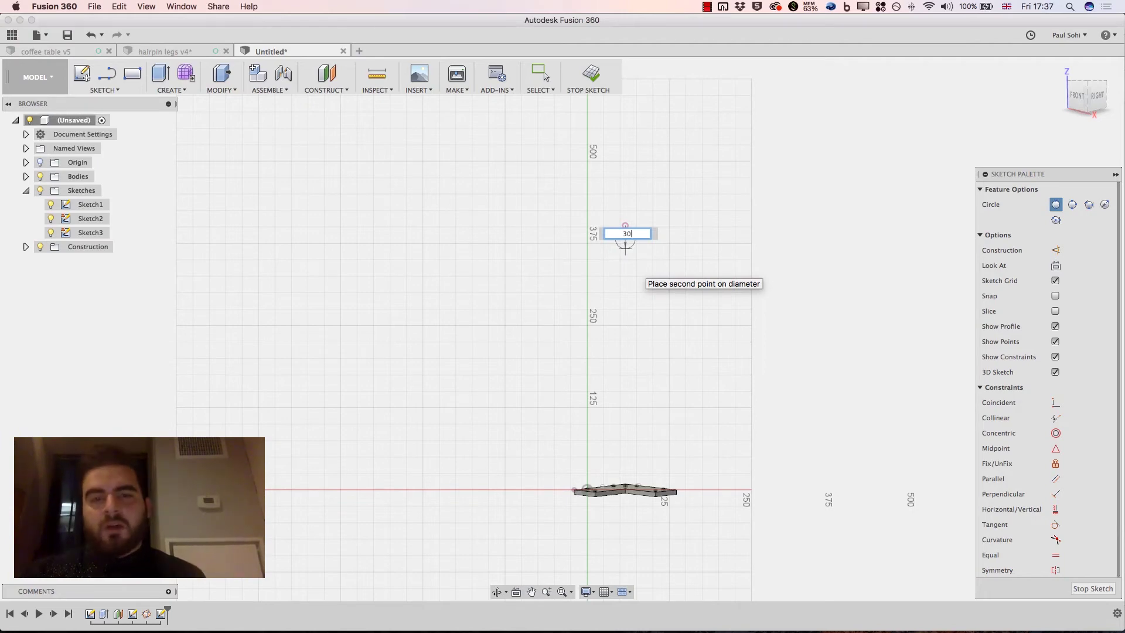
key("Tab")
key("Return")
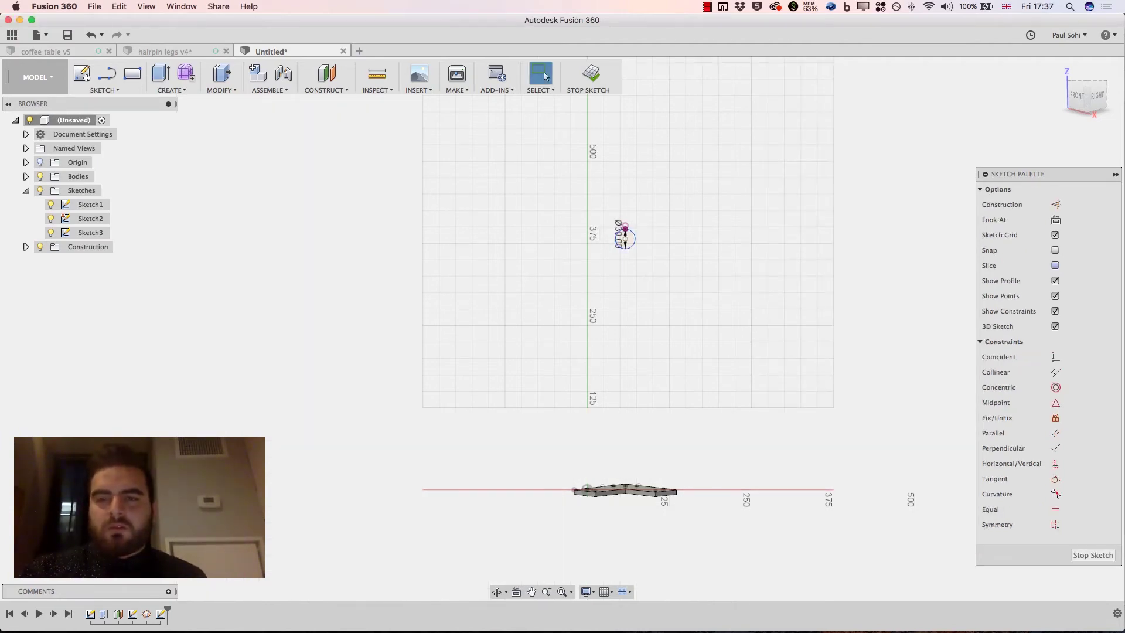
left_click(1055, 265)
left_click_drag(1078, 96, 1079, 117)
scroll(636, 486, "up", 5)
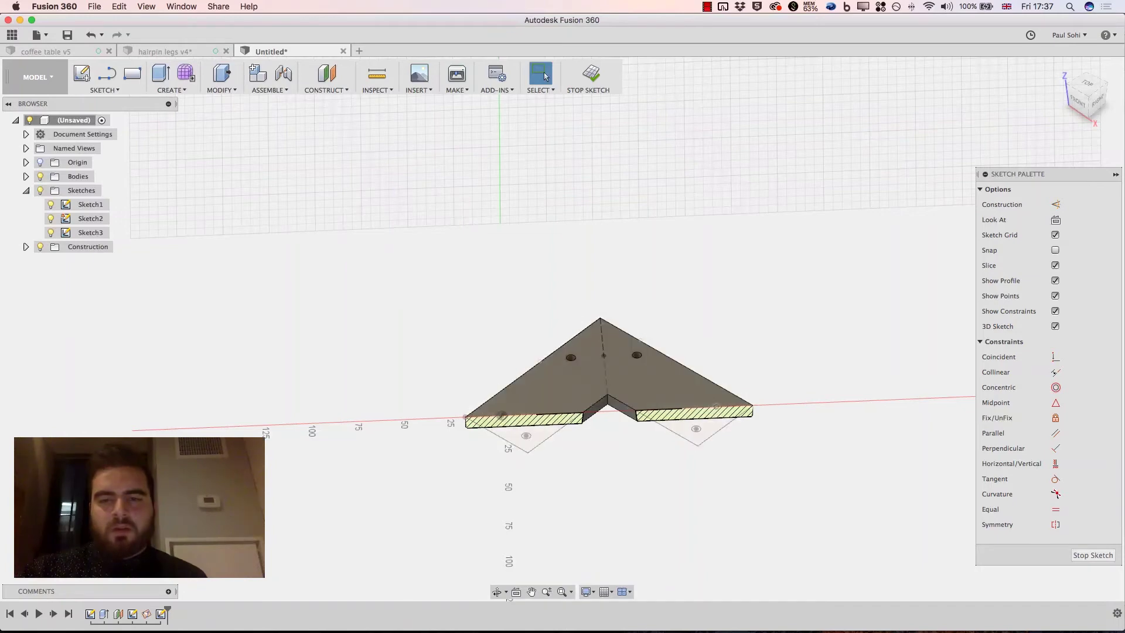
Step: Draw two lines from the plate's ends up to either side of the circle
left_click(104, 89)
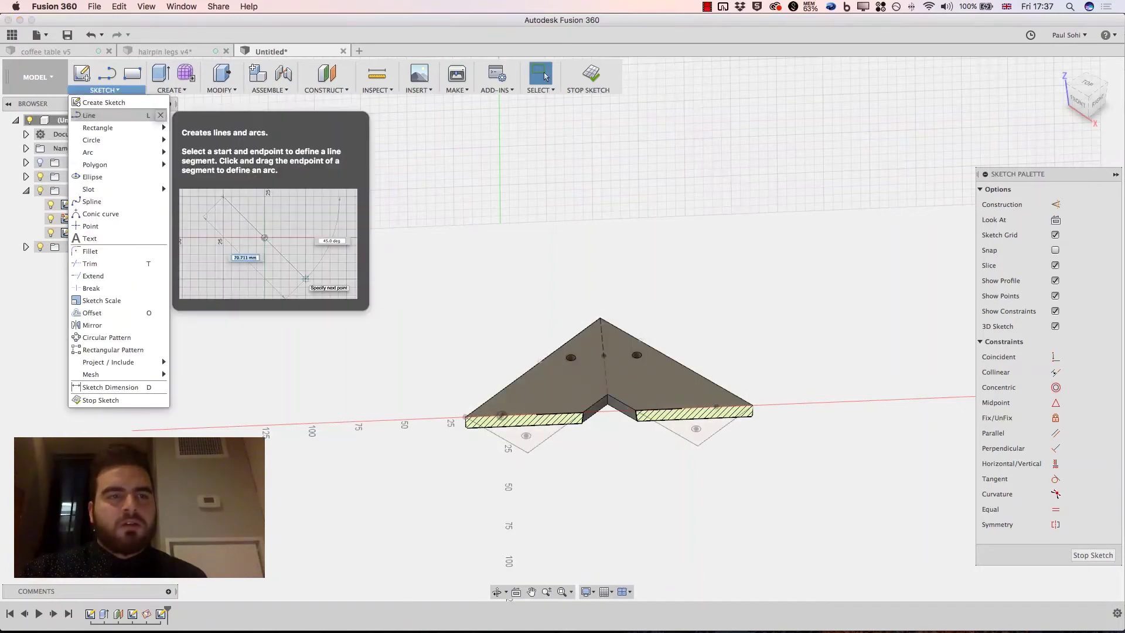
left_click(88, 115)
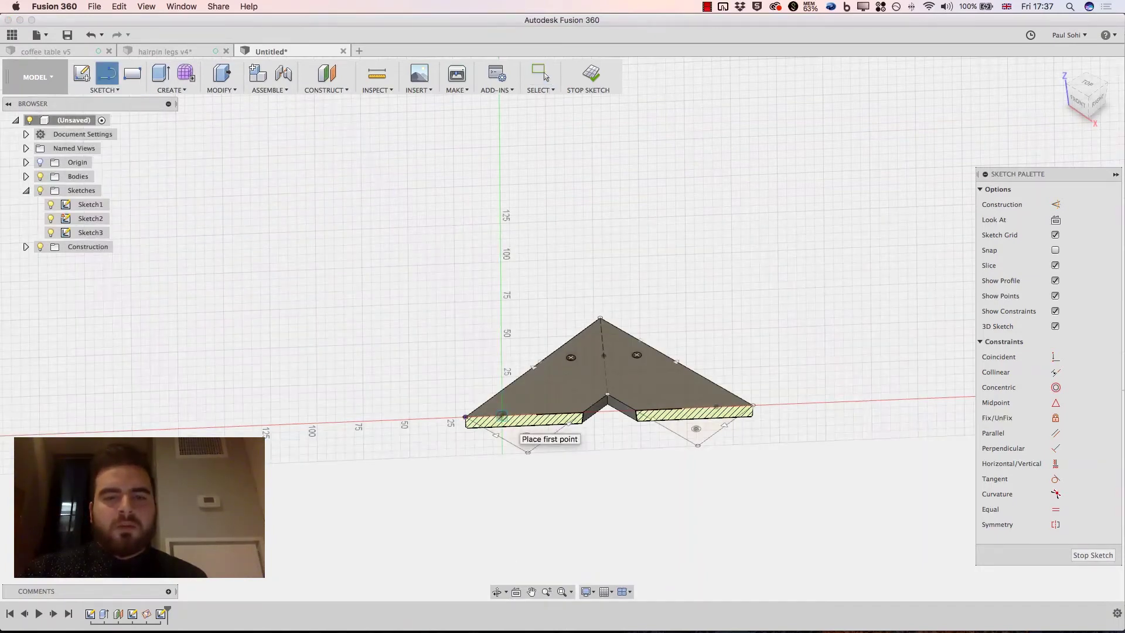
left_click(502, 415)
scroll(600, 482, "down", 5)
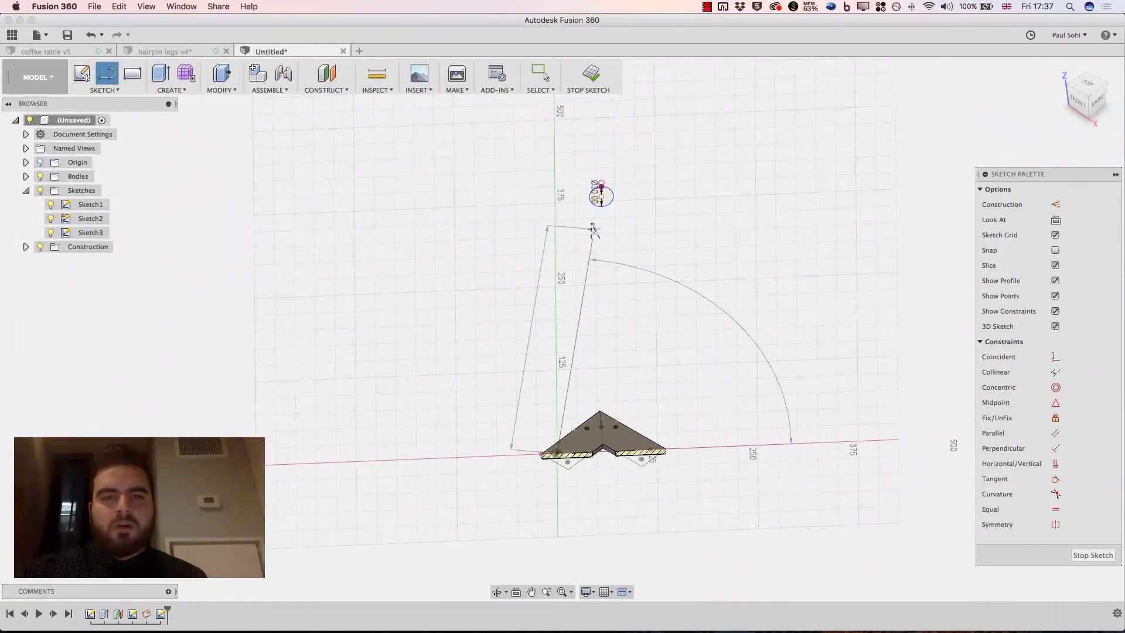
left_click(590, 194)
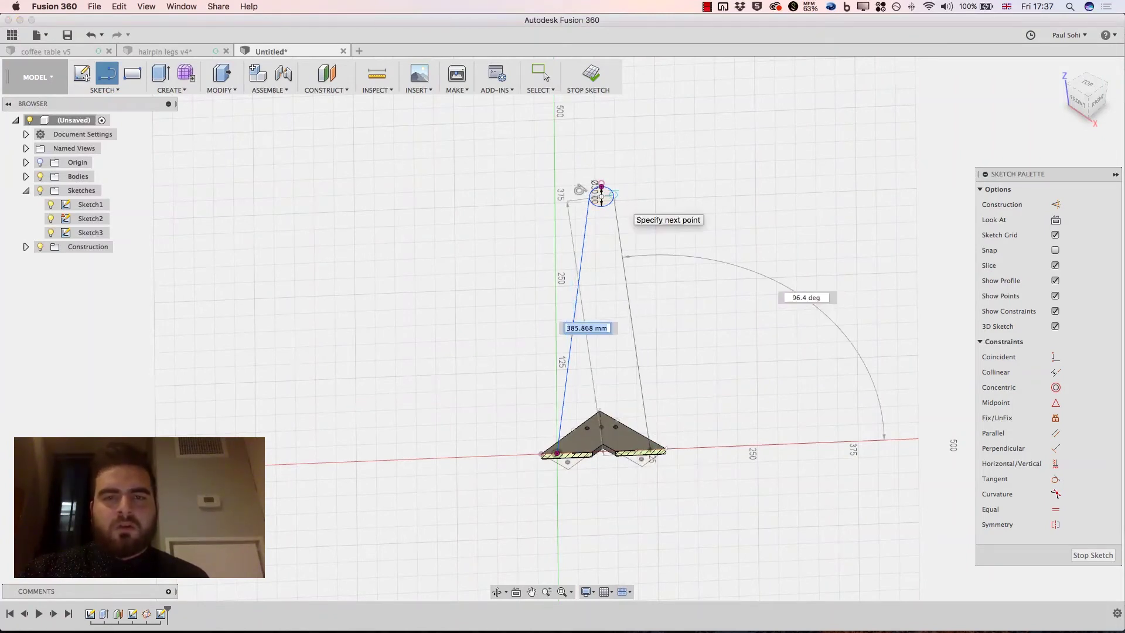
left_click(614, 197)
key("Escape")
scroll(640, 214, "up", 5)
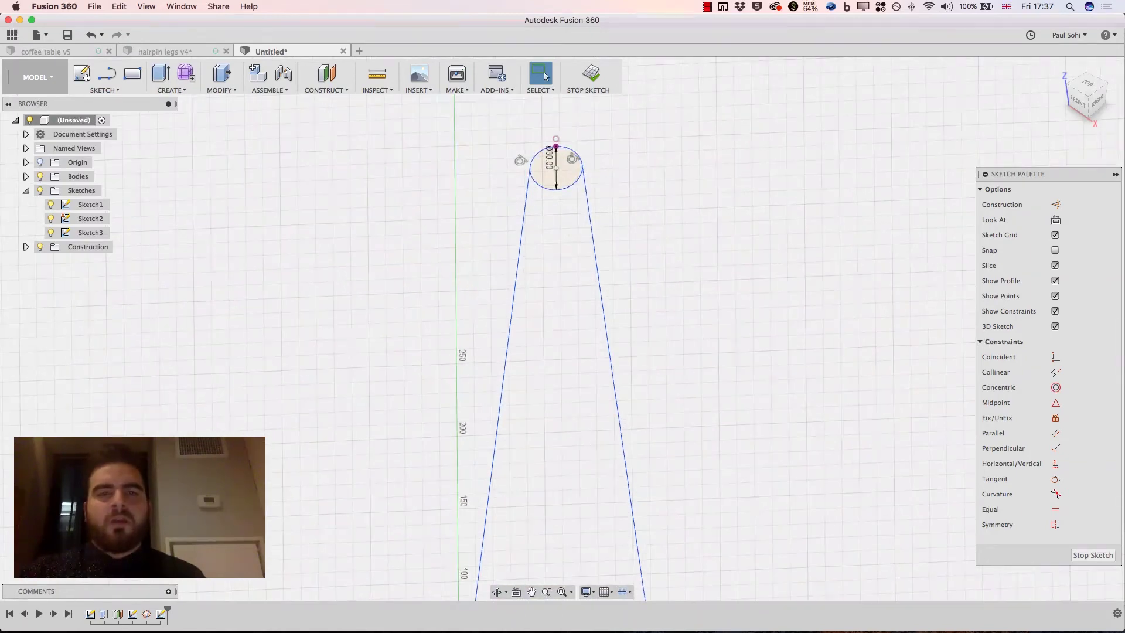
Step: Trim away the circle's lower arc and finish the sketch
key("t")
left_click(569, 193)
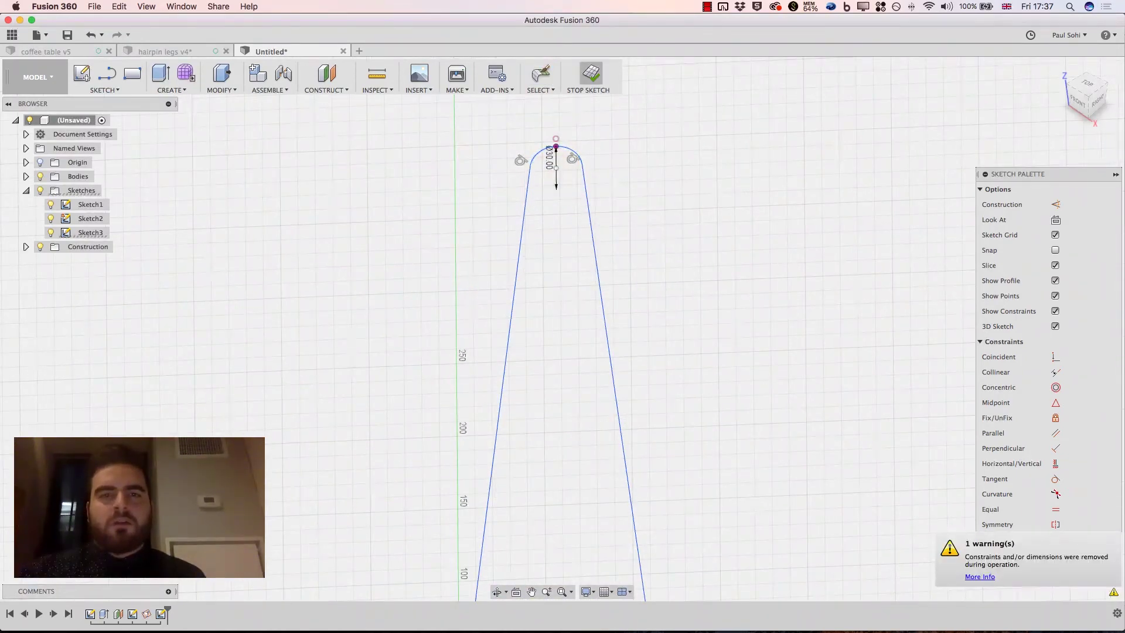
left_click(591, 75)
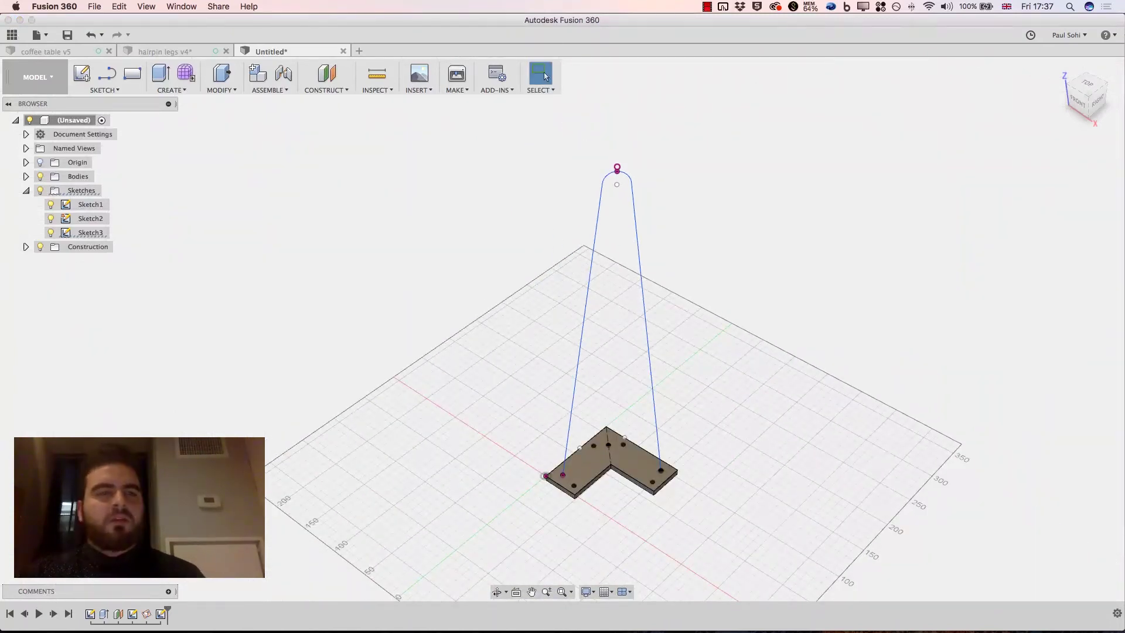
Step: Set up a 10 mm round pipe along the hairpin sketch path as a New Body
left_click(172, 90)
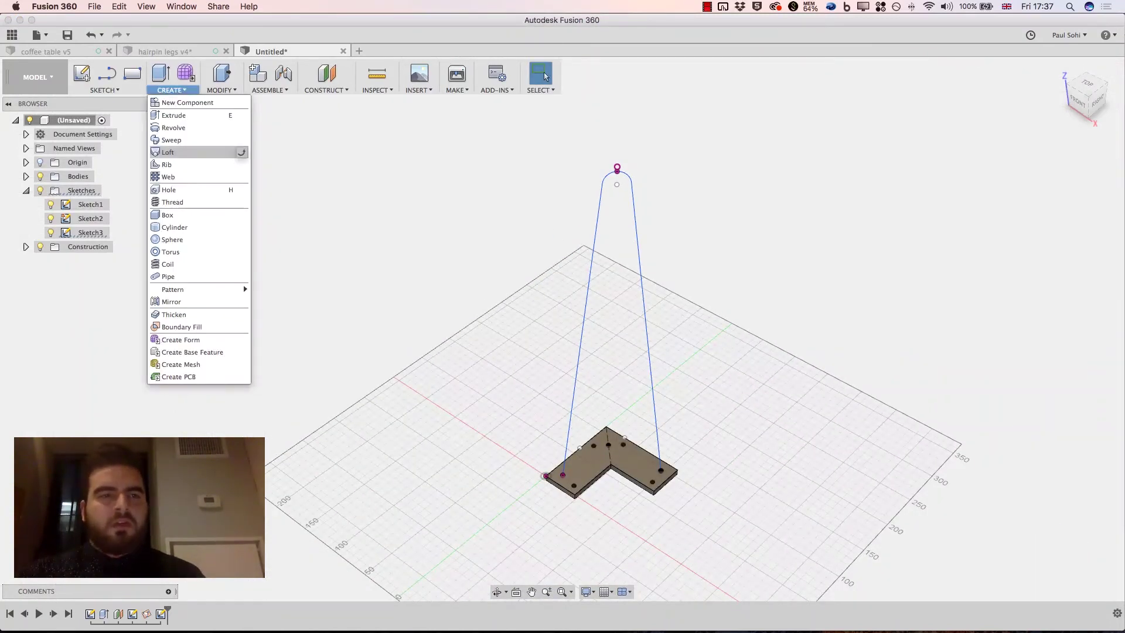
left_click(169, 276)
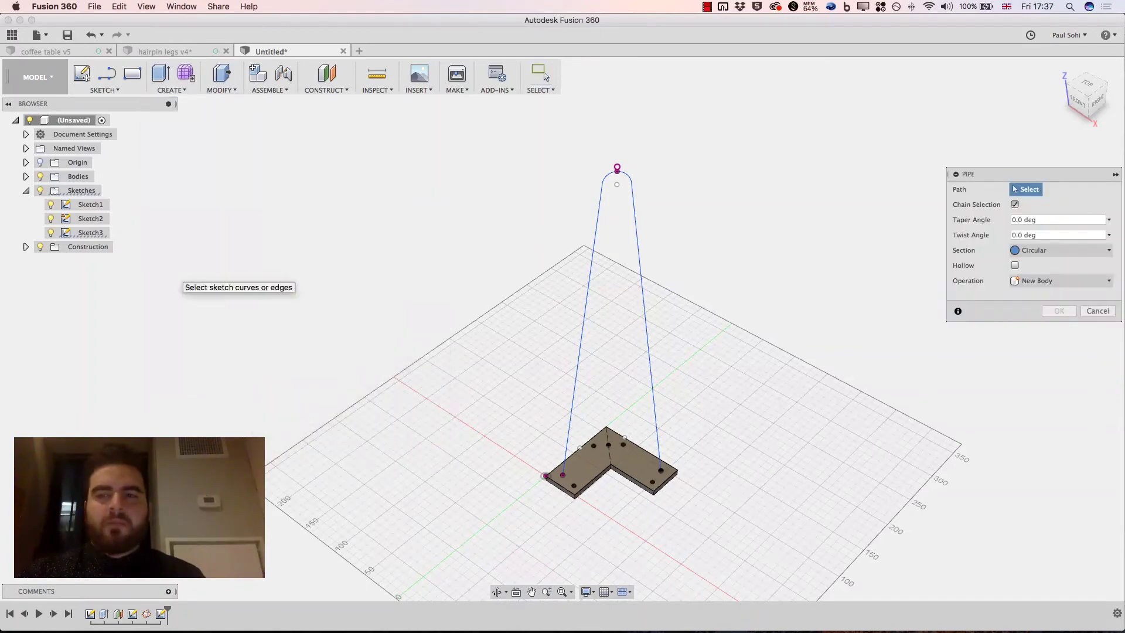
left_click(593, 255)
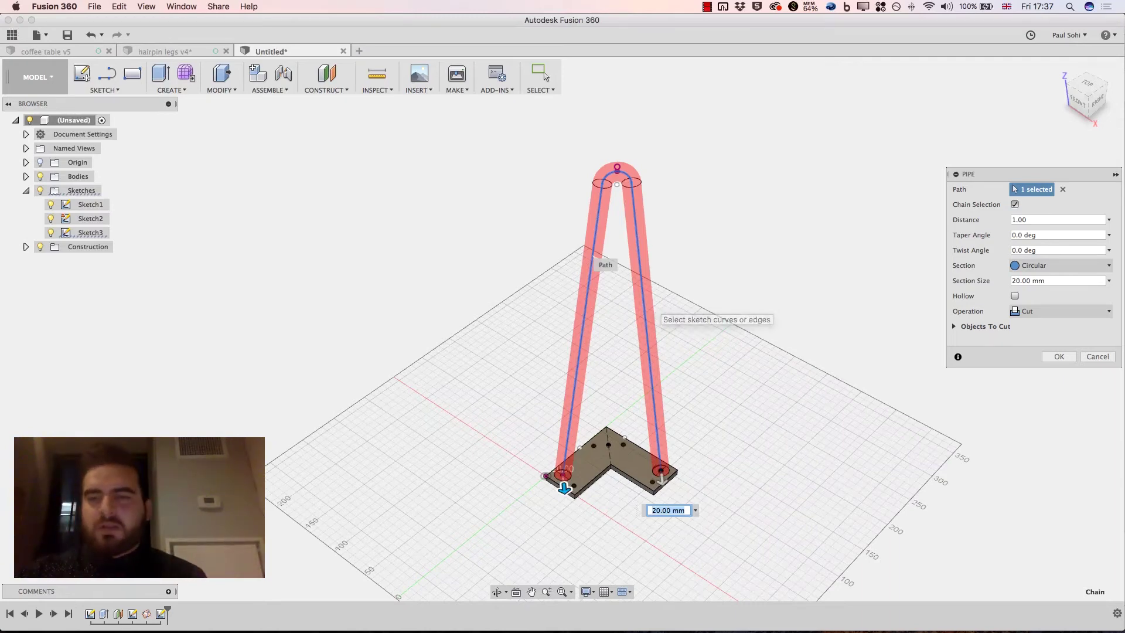
left_click(1061, 311)
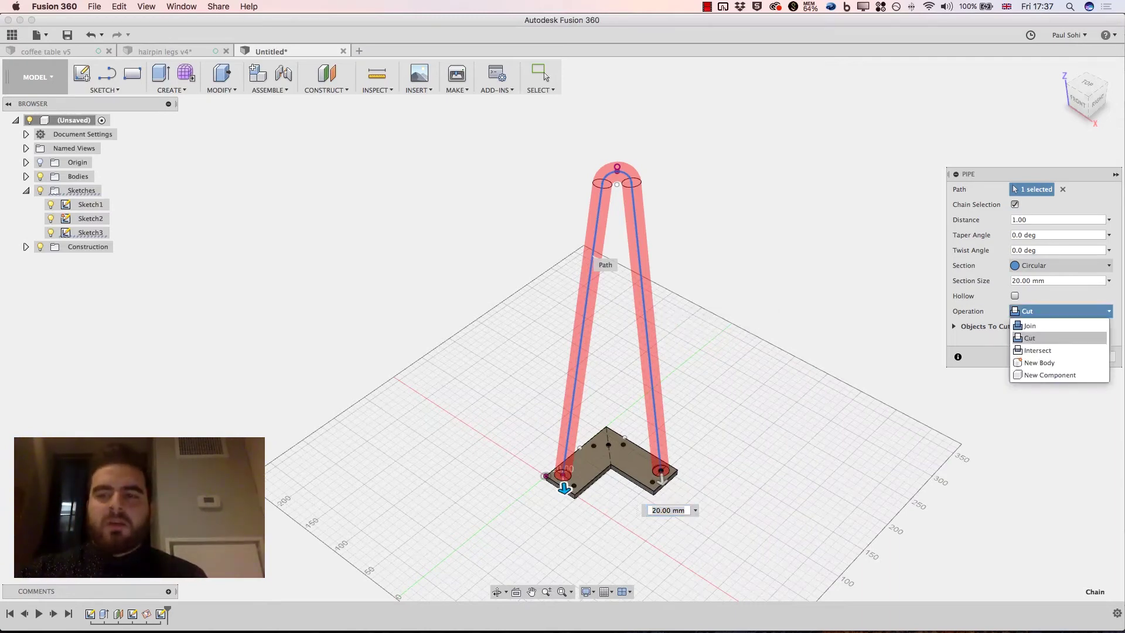
left_click(1034, 325)
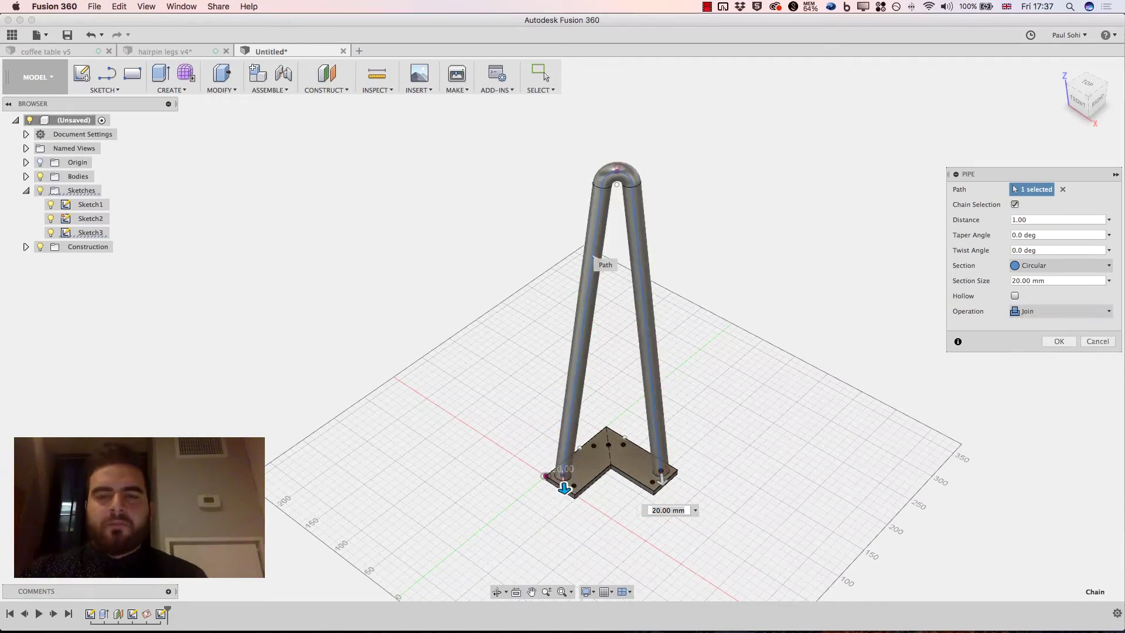
left_click(1043, 281)
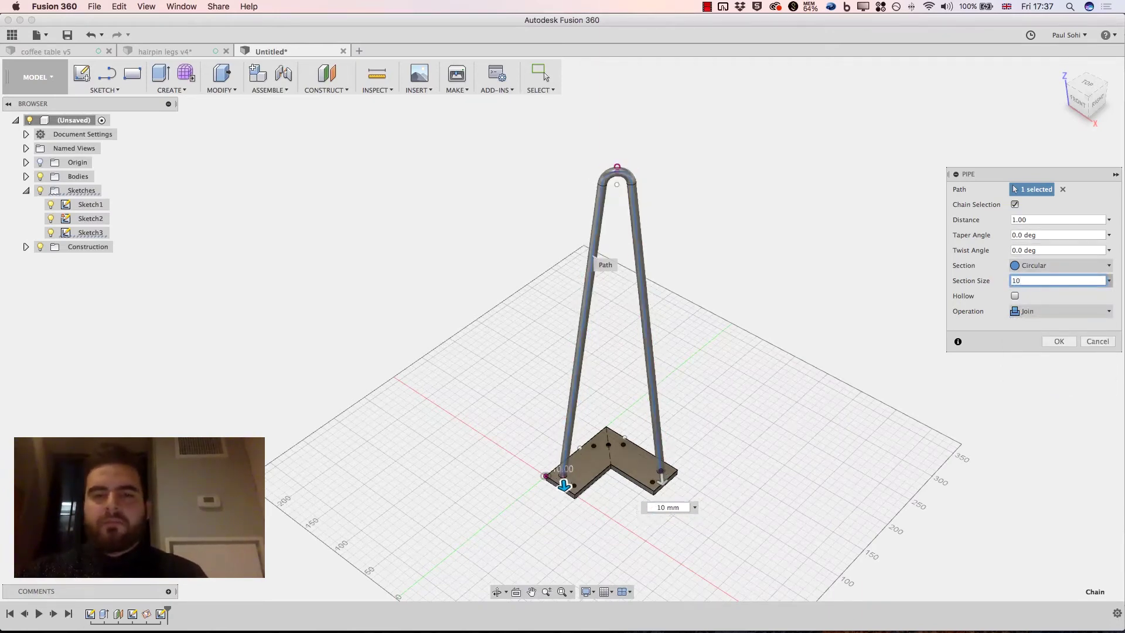
left_click(1058, 312)
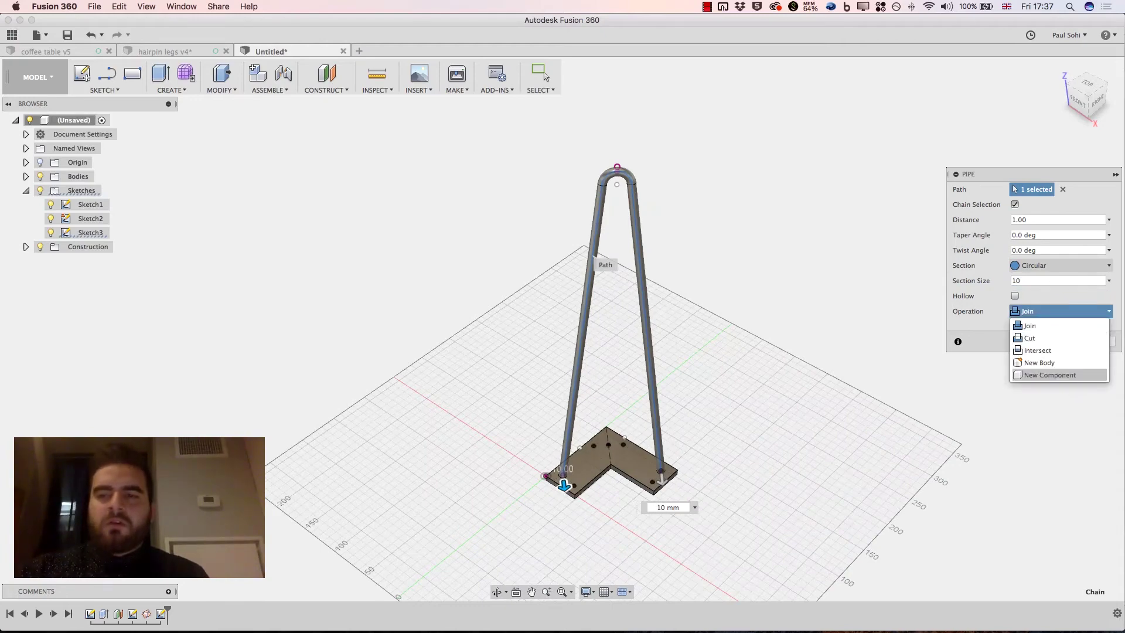
left_click(1039, 362)
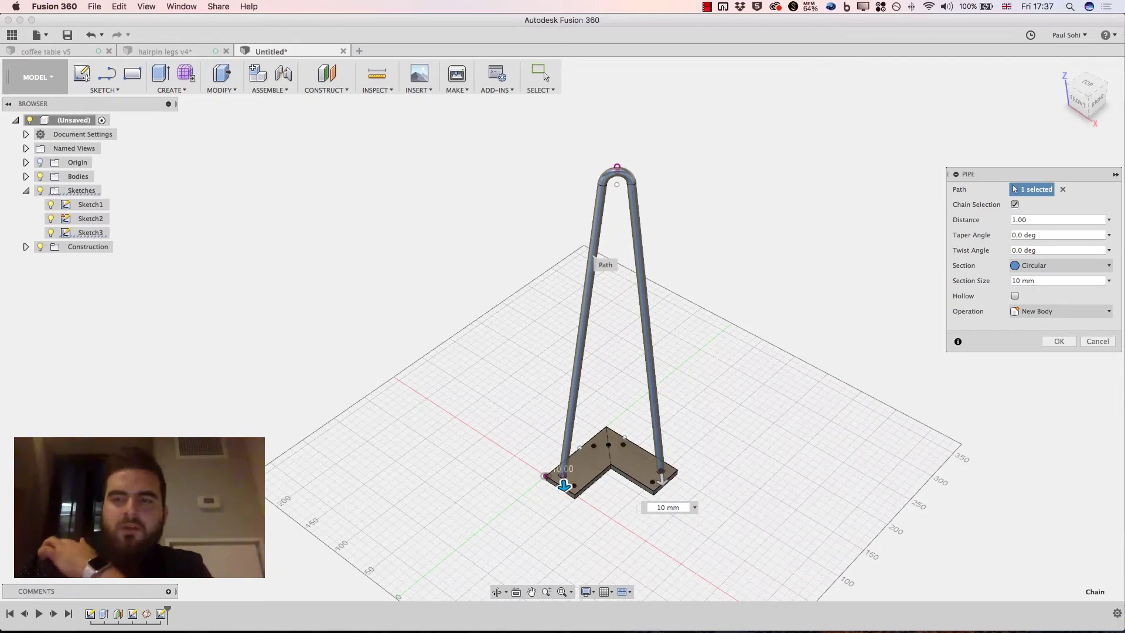
Step: Commit the 10 mm pipe, zoom in on the leg base, and launch Press Pull with Q
key("Return")
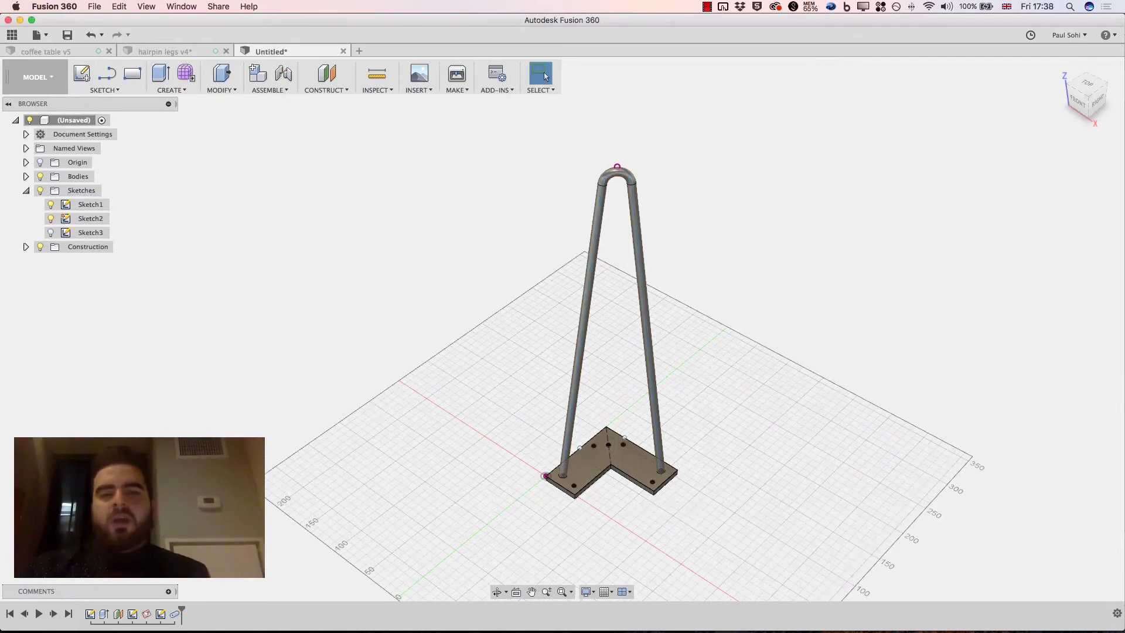
left_click_drag(1094, 116, 1060, 100)
scroll(657, 542, "up", 5)
scroll(652, 543, "up", 8)
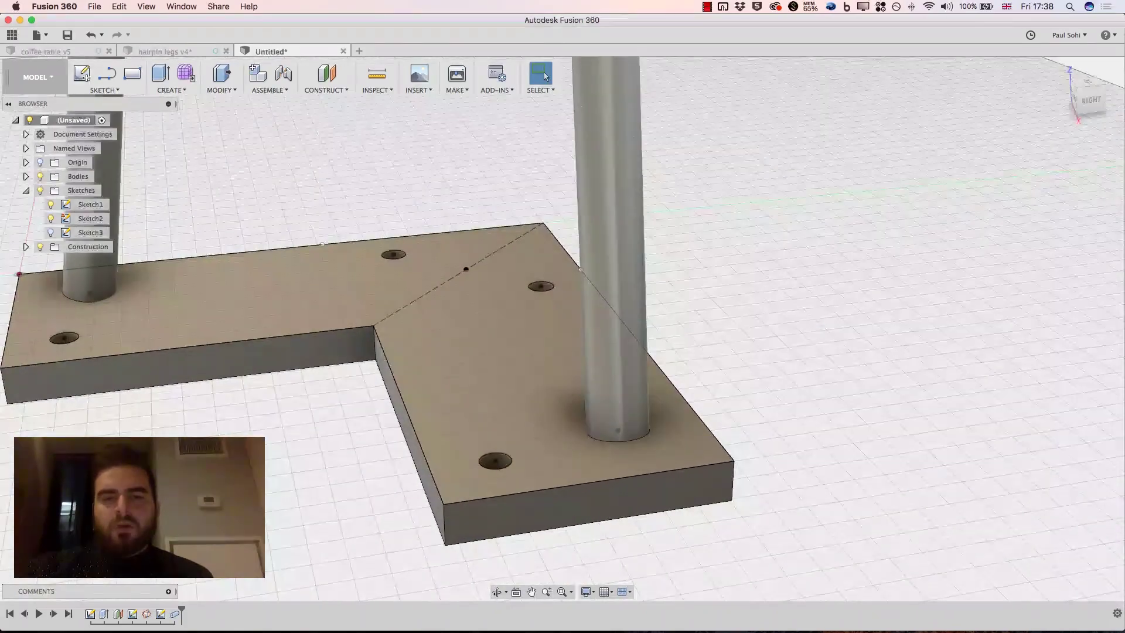
left_click_drag(1087, 106, 1062, 93)
middle_click_drag(866, 340, 856, 123)
scroll(683, 275, "up", 8)
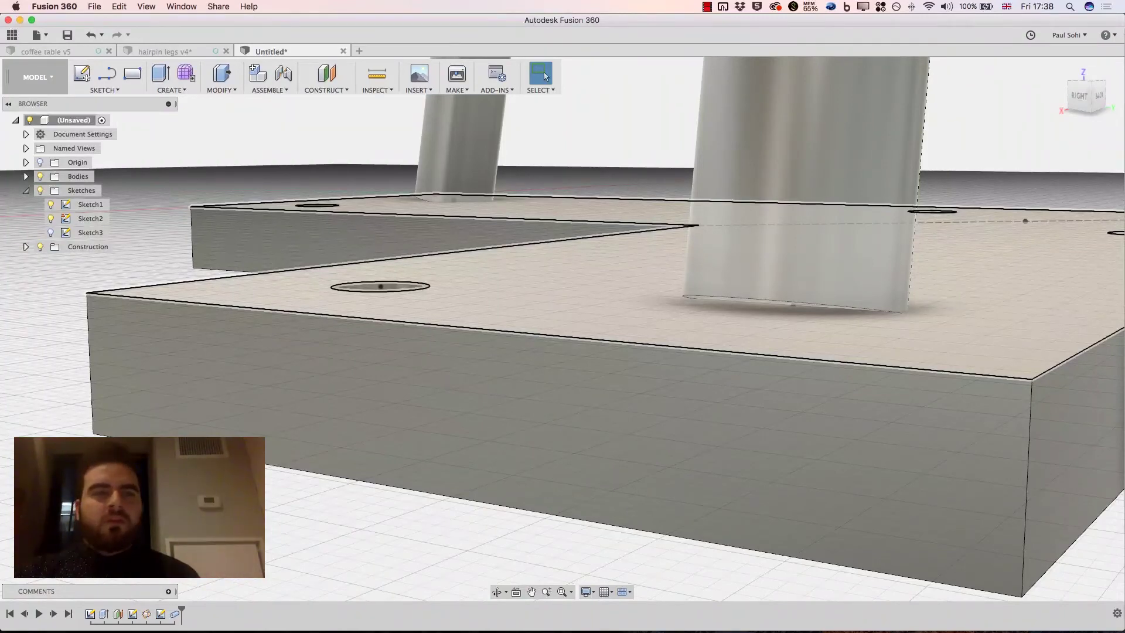
key("q")
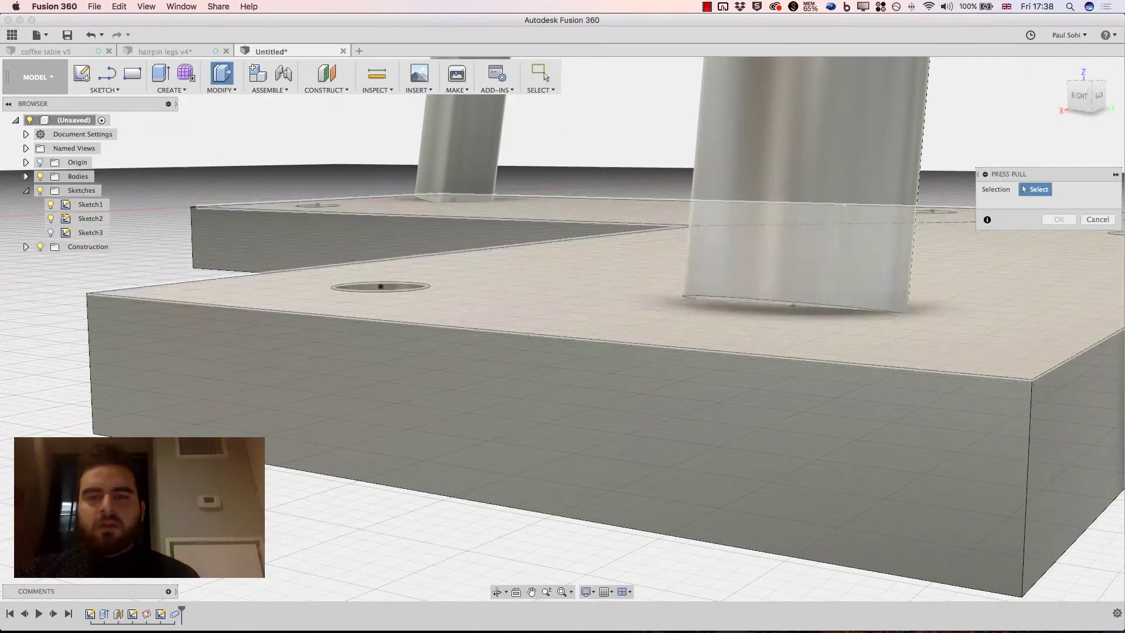
Step: Press-pull the first prong's bottom face down into the plate by about 1.4 mm
scroll(793, 305, "up", 5)
left_click(743, 308)
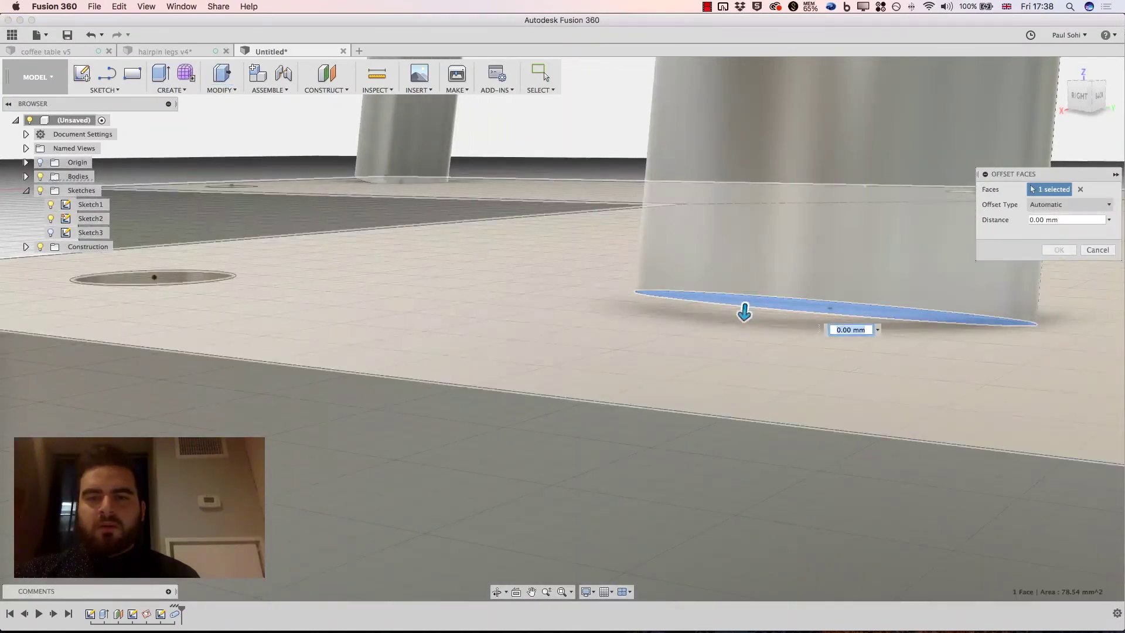
left_click_drag(743, 324, 741, 360)
scroll(741, 360, "down", 5)
key("Return")
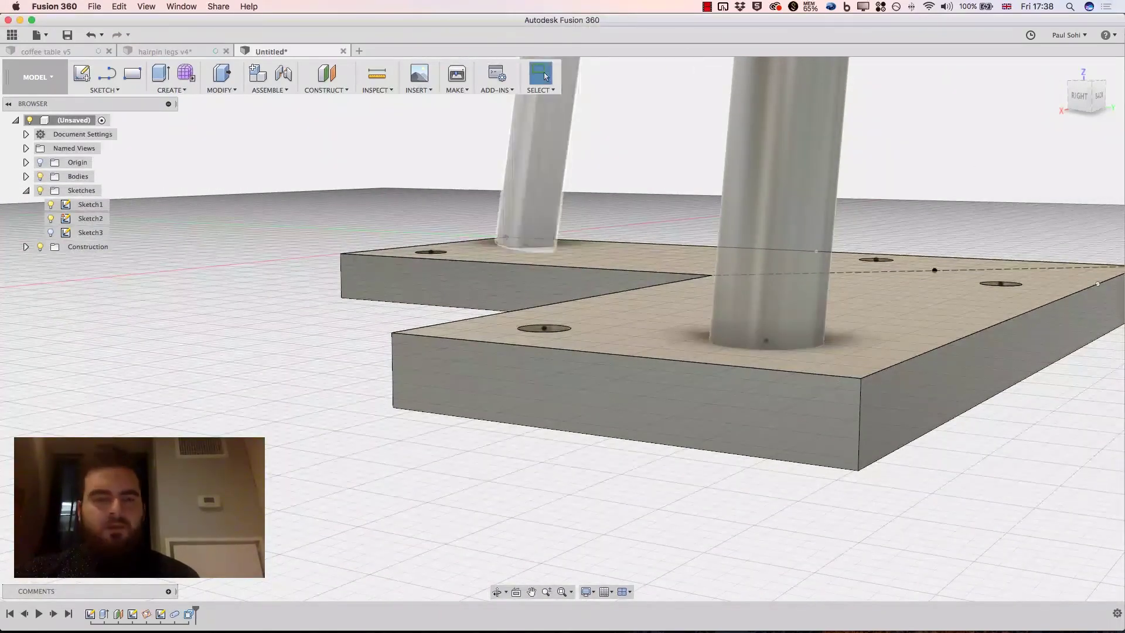
middle_click_drag(359, 193, 542, 192, "shift")
scroll(235, 223, "up", 5)
Step: Offset the other prong's bottom face into the plate the same way, picking it via select-other
key("q")
scroll(322, 252, "up", 5)
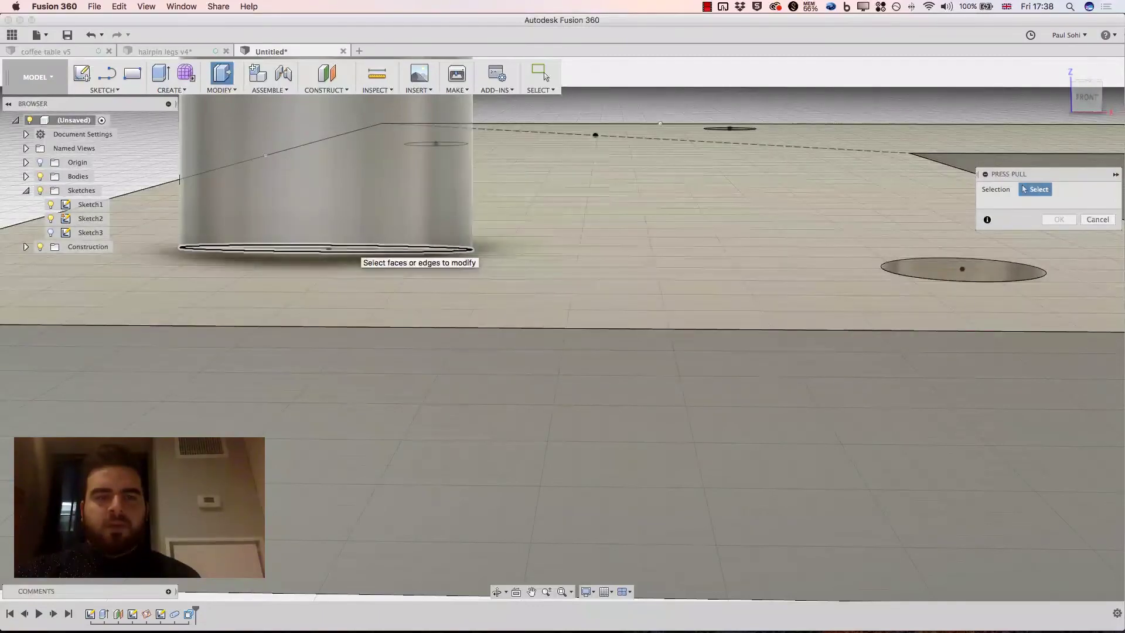
left_click(354, 251)
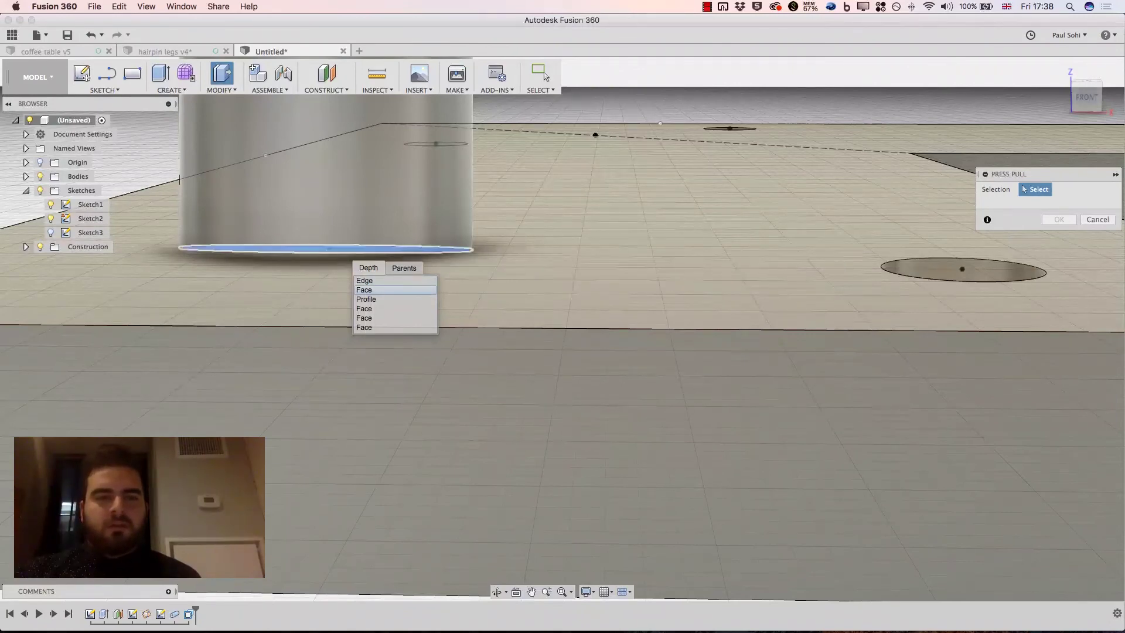
left_click(375, 291)
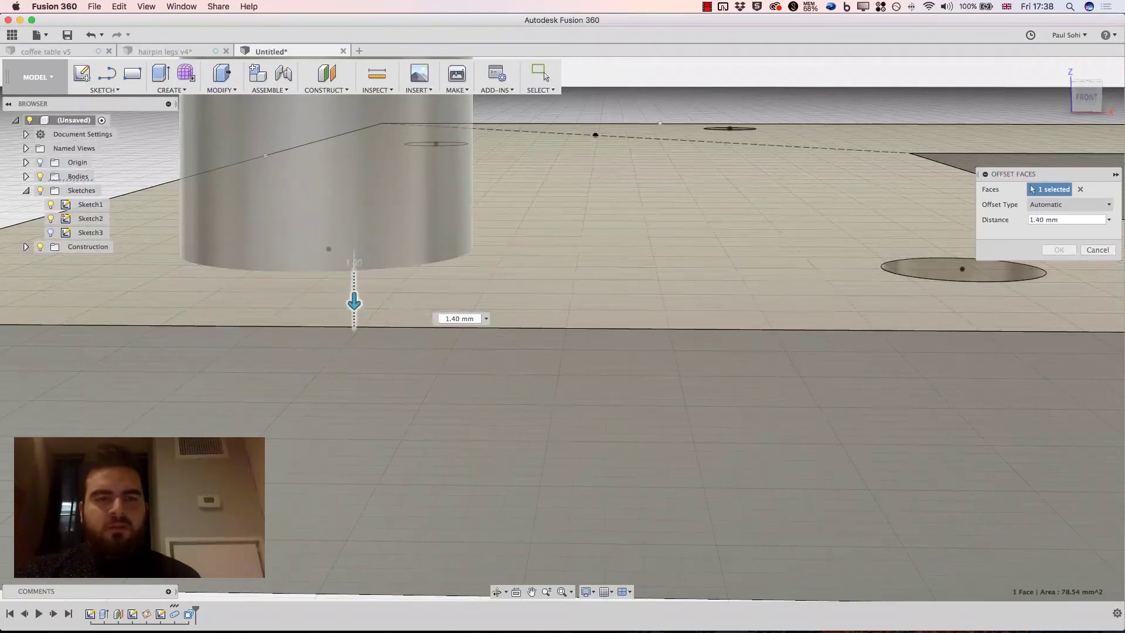
left_click(541, 76)
scroll(473, 342, "down", 10)
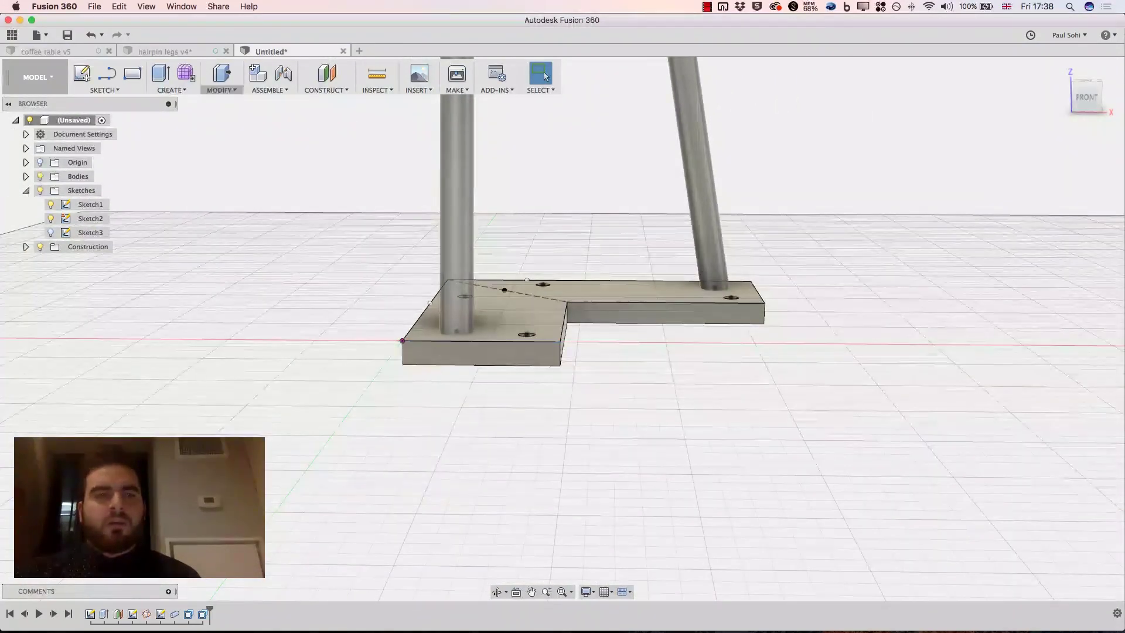
Step: Combine the legs into the base plate with a Join, plate as target
left_click(222, 90)
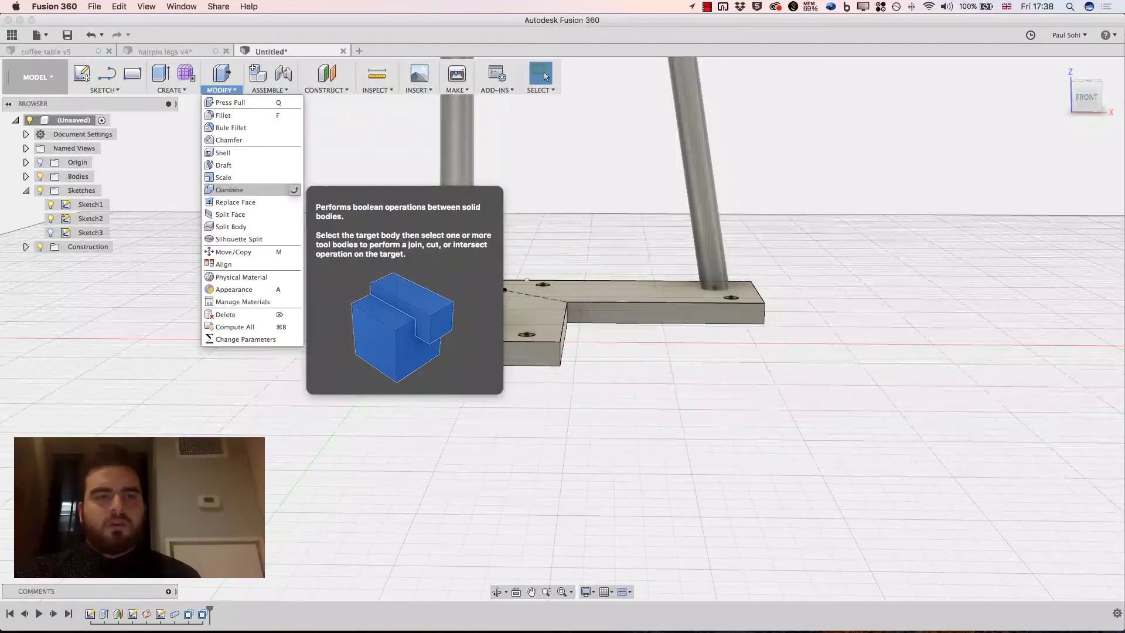
left_click(294, 190)
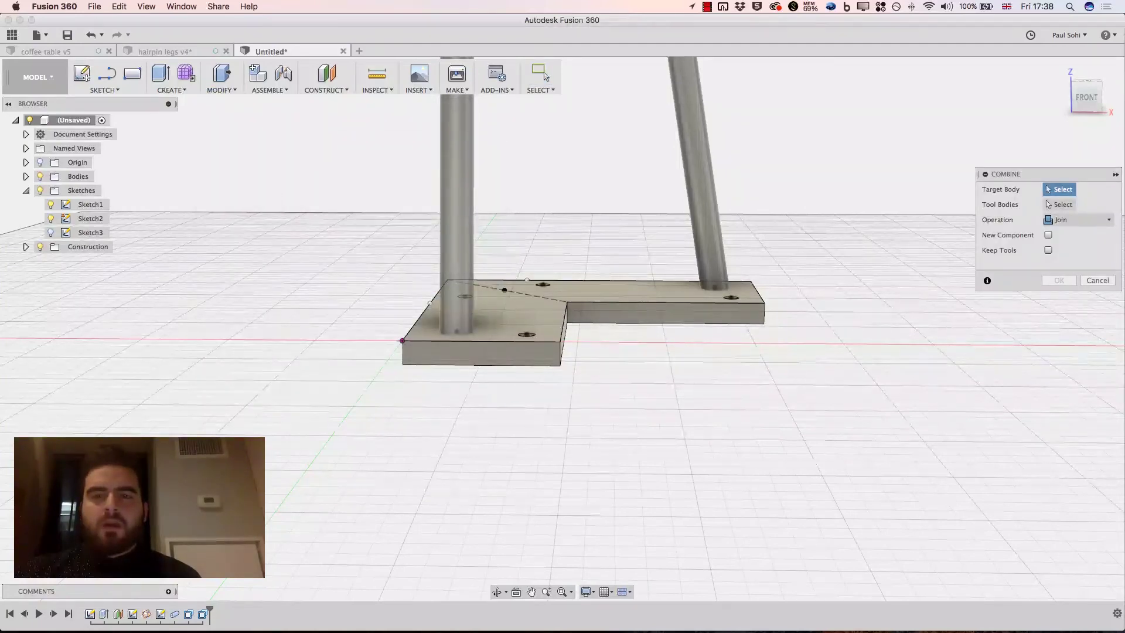
left_click(686, 309)
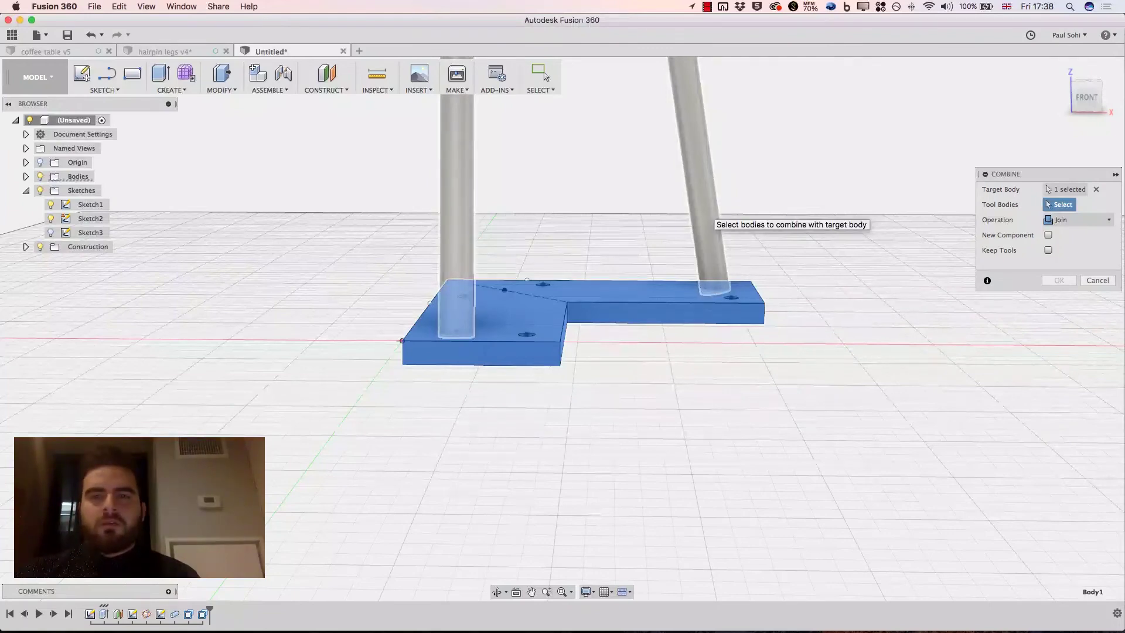
left_click(706, 222)
key("Return")
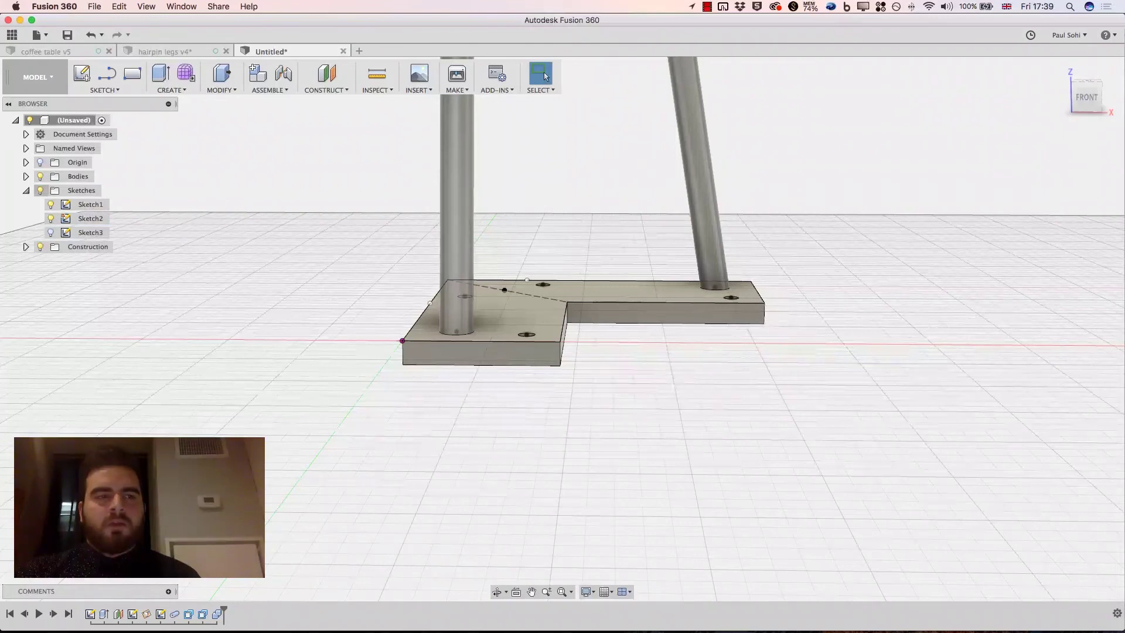
Step: Hide the sketches, check Body1 in the browser, and frame the whole leg
left_click(40, 191)
left_click(26, 190)
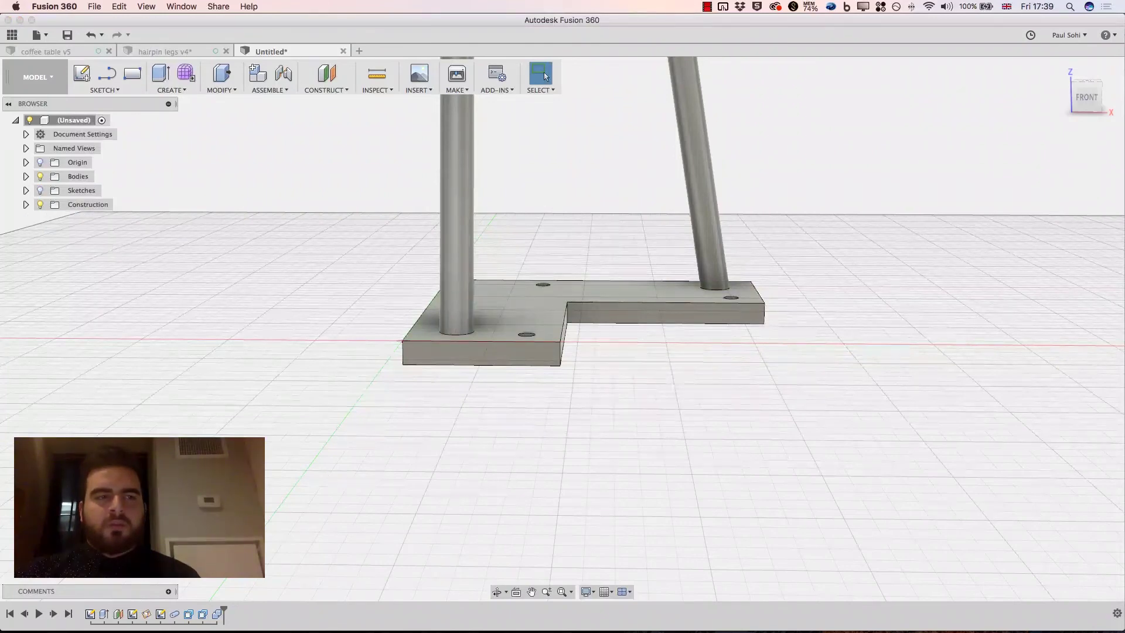
left_click(26, 176)
left_click(87, 191)
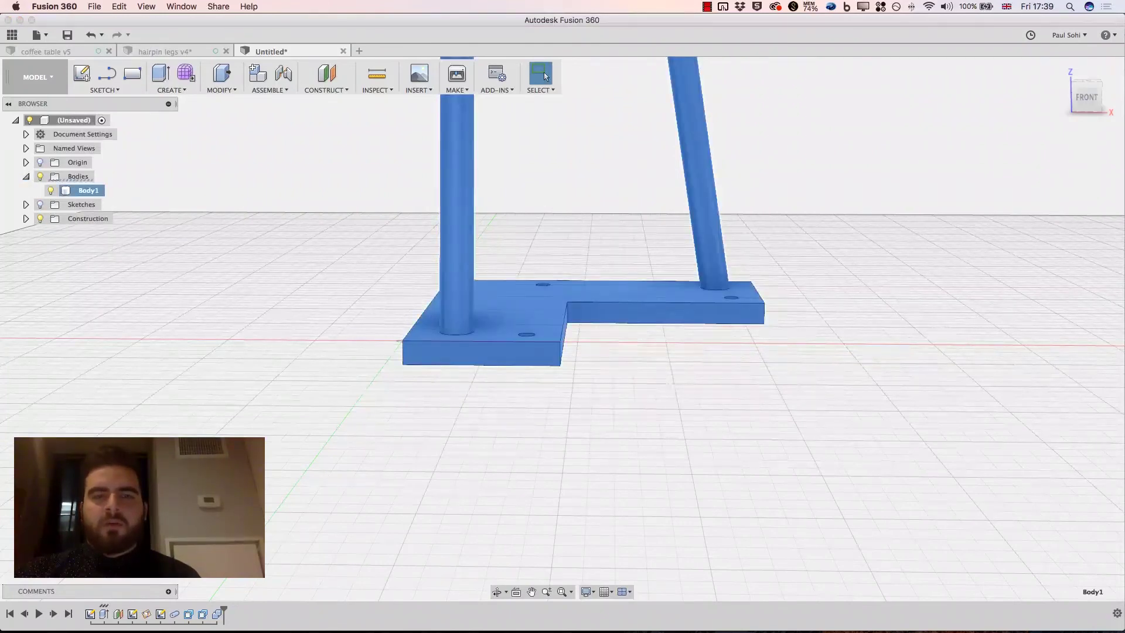
scroll(742, 507, "down", 5)
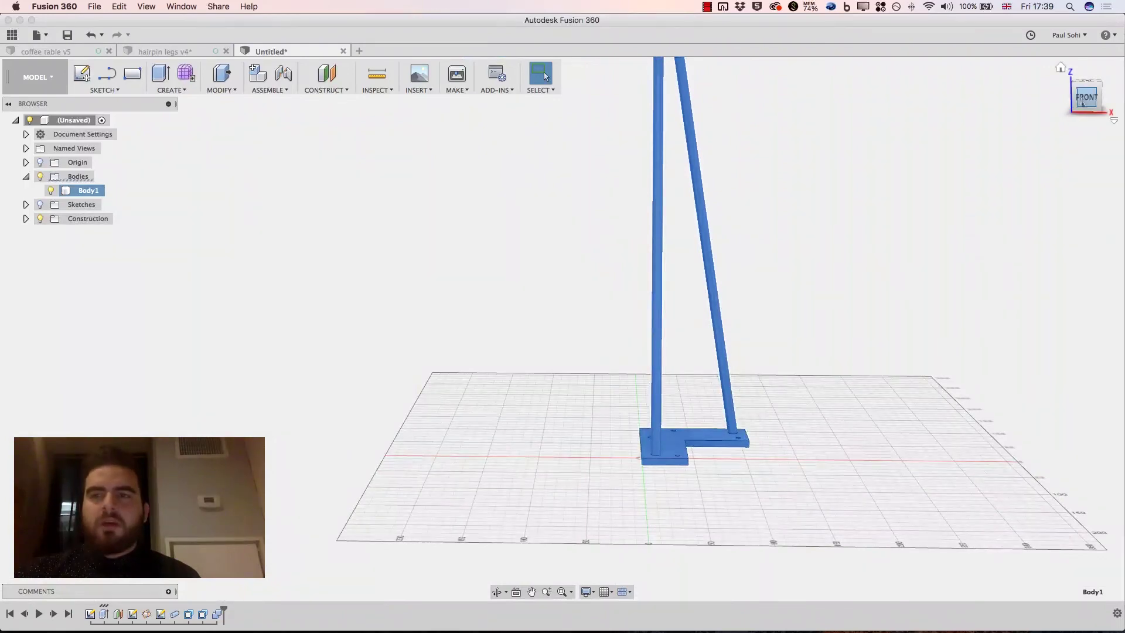
left_click_drag(1082, 101, 1065, 110)
left_click(906, 322)
middle_click_drag(905, 322, 769, 371)
Step: Fillet the plate's six vertical corner edges at 5 mm
left_click(172, 90)
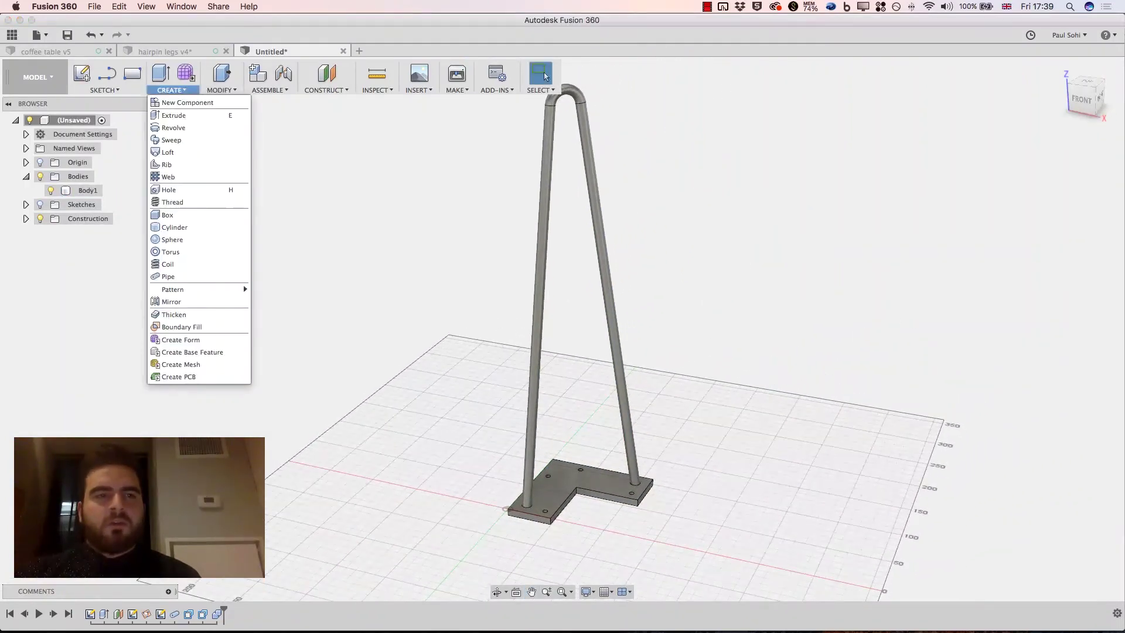
left_click(222, 89)
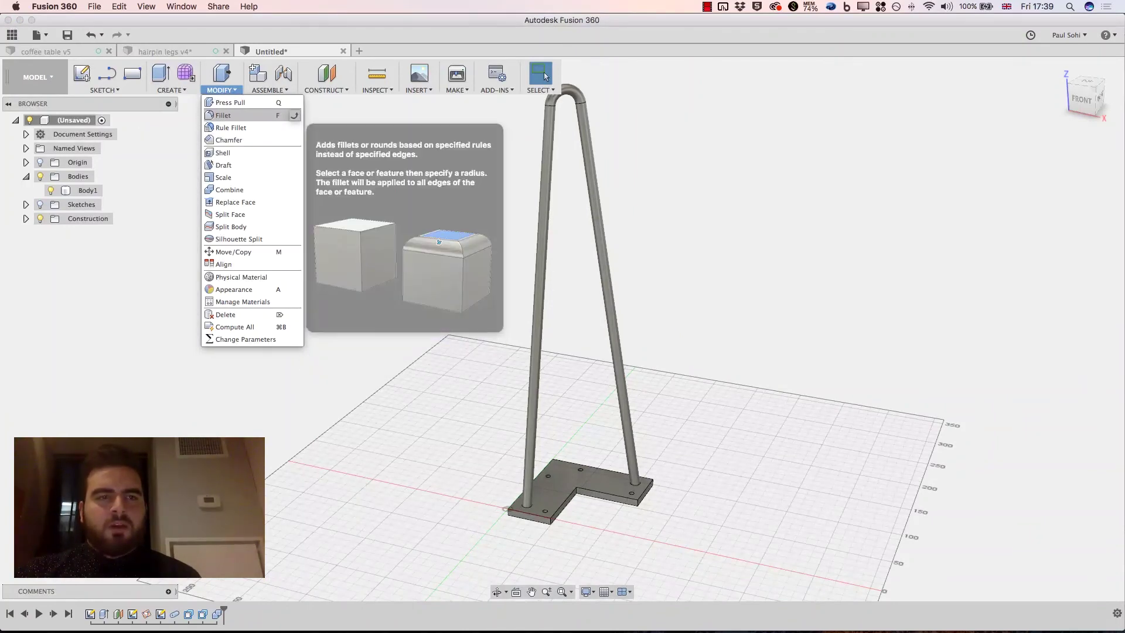
left_click(232, 115)
scroll(550, 515, "up", 10)
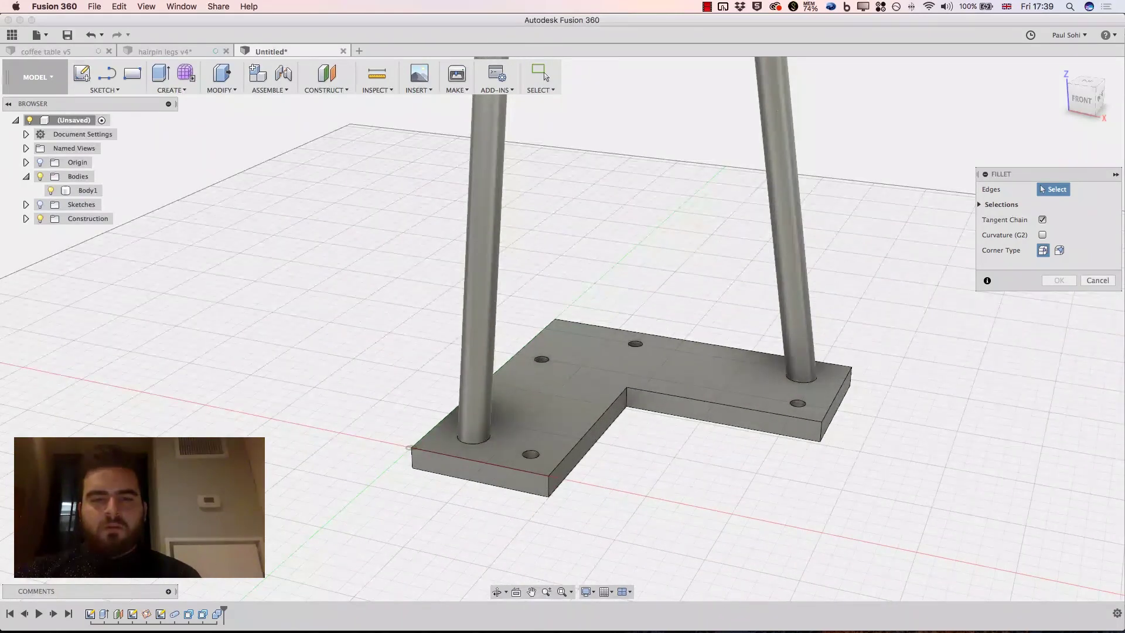
left_click(551, 489)
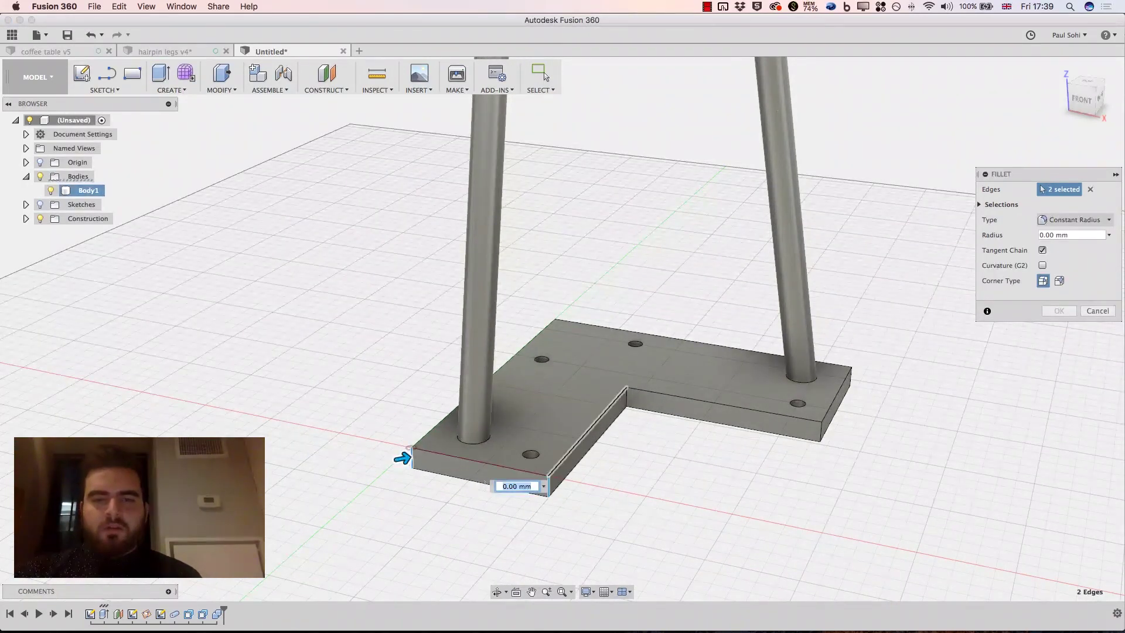
left_click(412, 457)
left_click(628, 398)
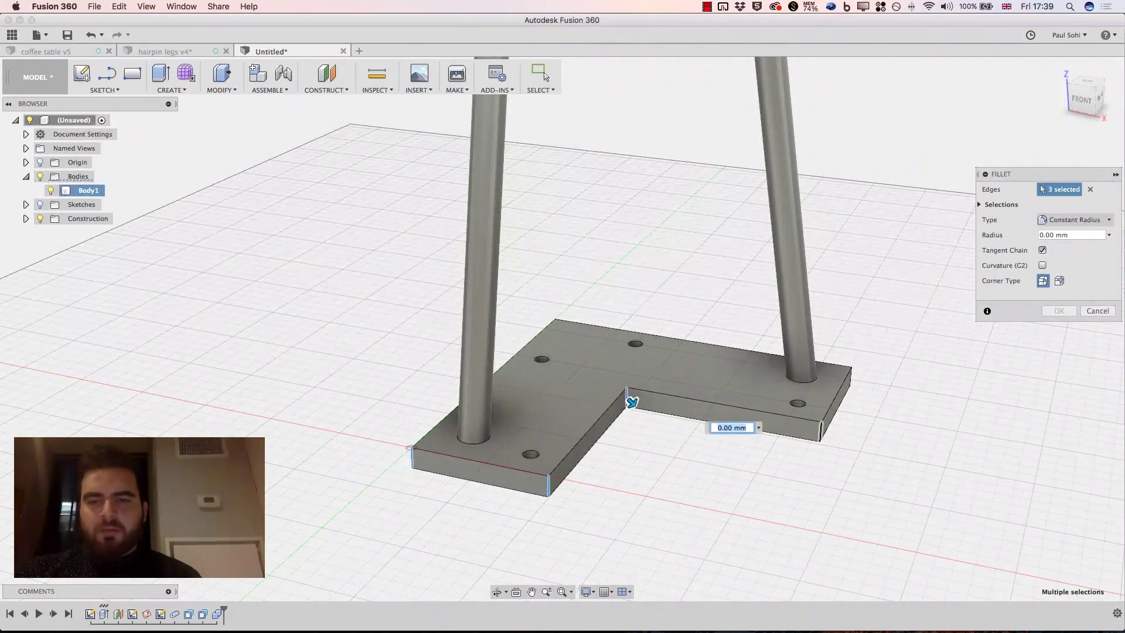
left_click(822, 431)
left_click(850, 375)
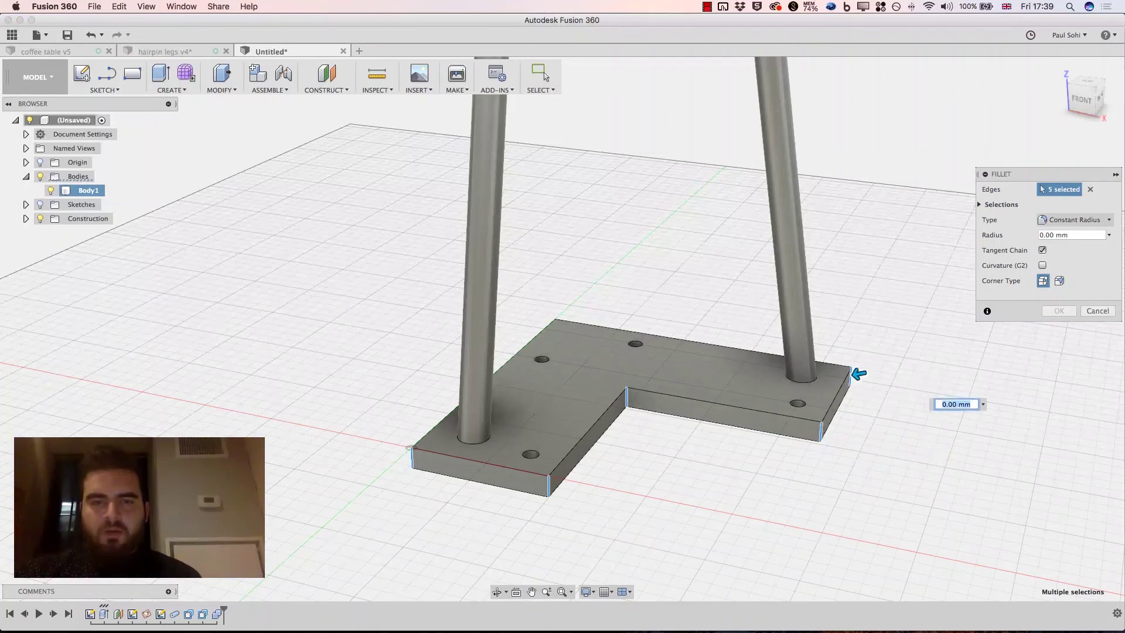
left_click(555, 328)
type("5")
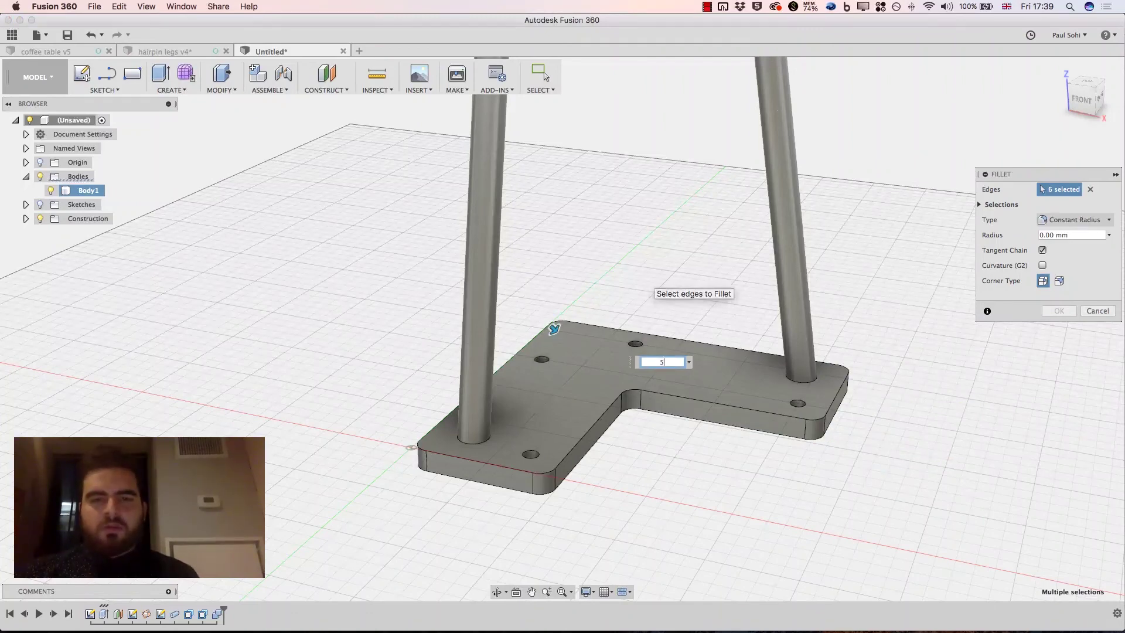
key("Return")
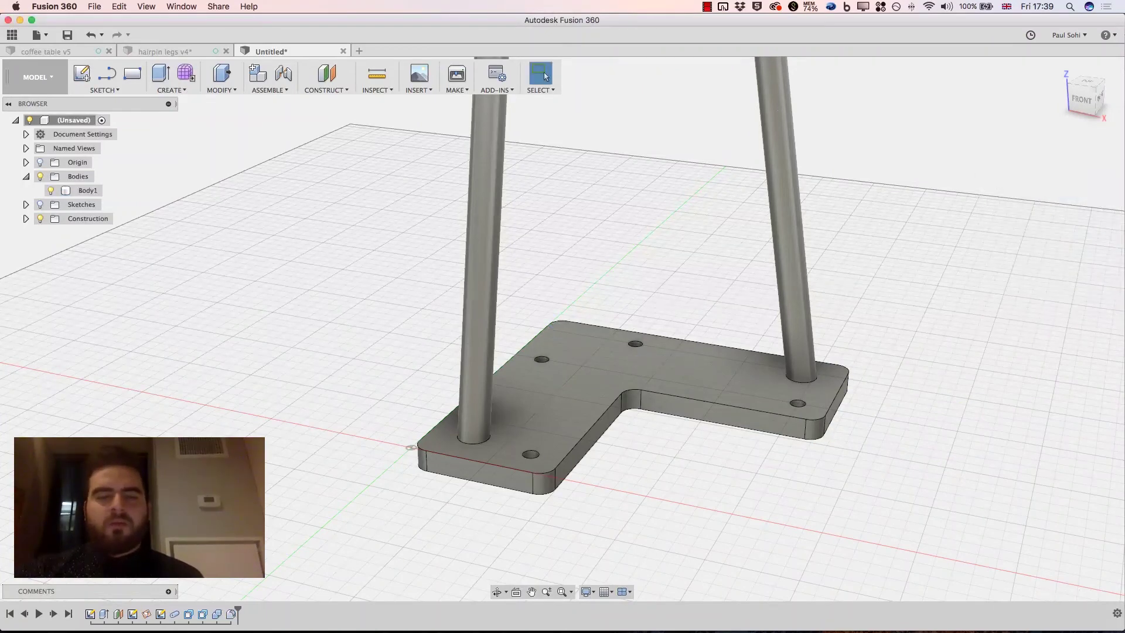
Step: Fillet both edges where the legs meet the plate at 3 mm
left_click(221, 79)
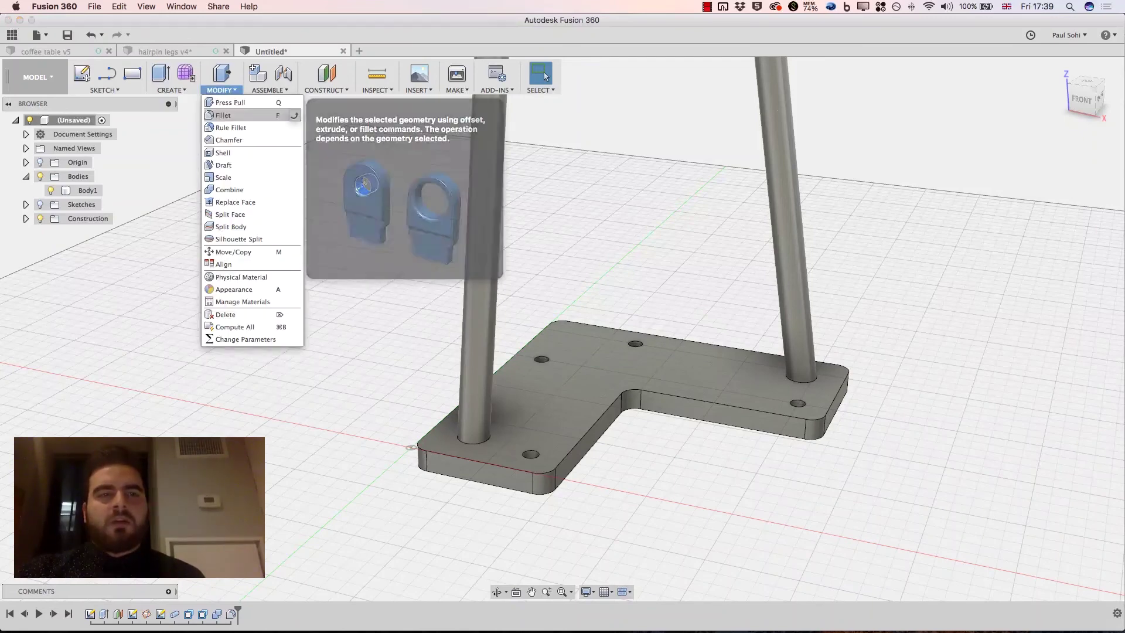
left_click(226, 113)
left_click(466, 437)
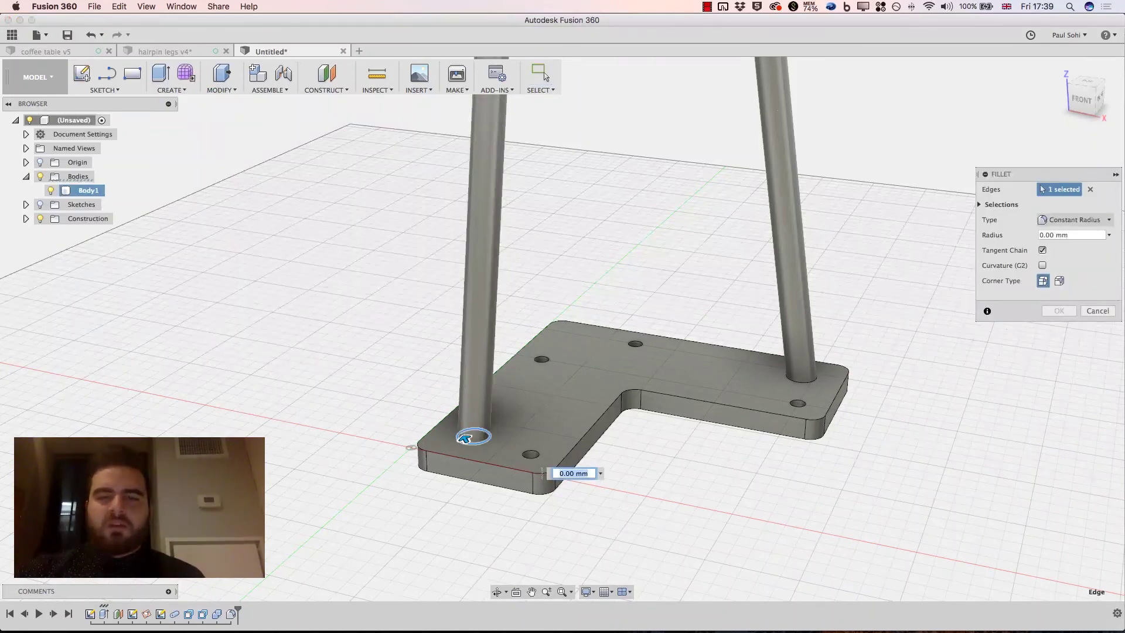
left_click(809, 377)
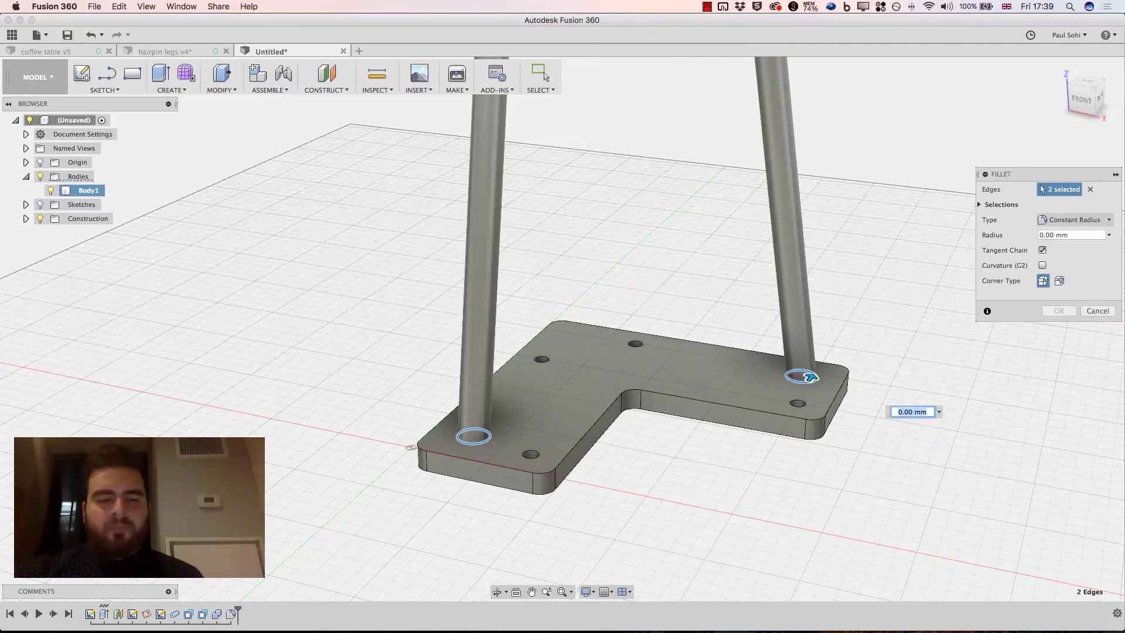
type("3")
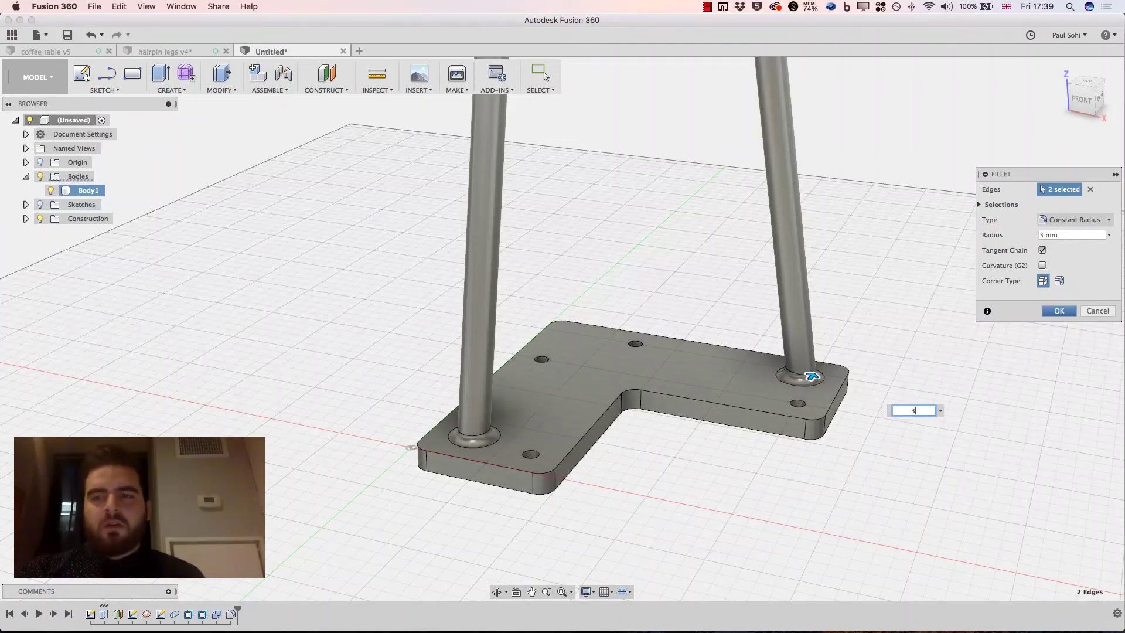
key("Return")
scroll(701, 440, "down", 10)
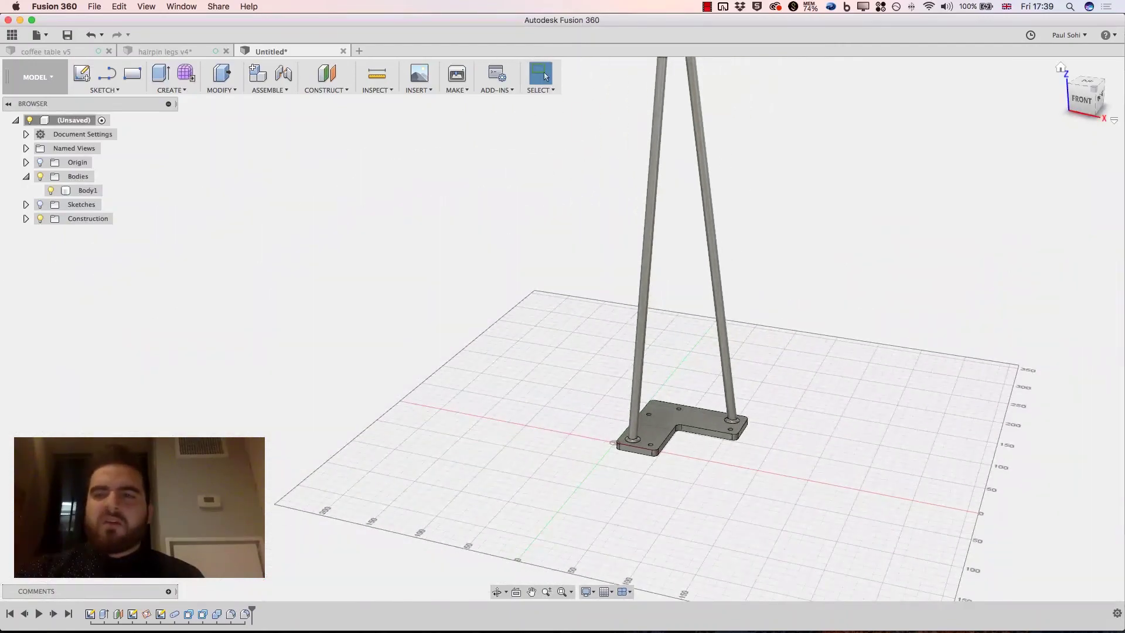
Step: Rotate Body1 180° about the X axis with Move/Copy so the plate sits on top
left_click(1093, 90)
scroll(652, 457, "down", 3)
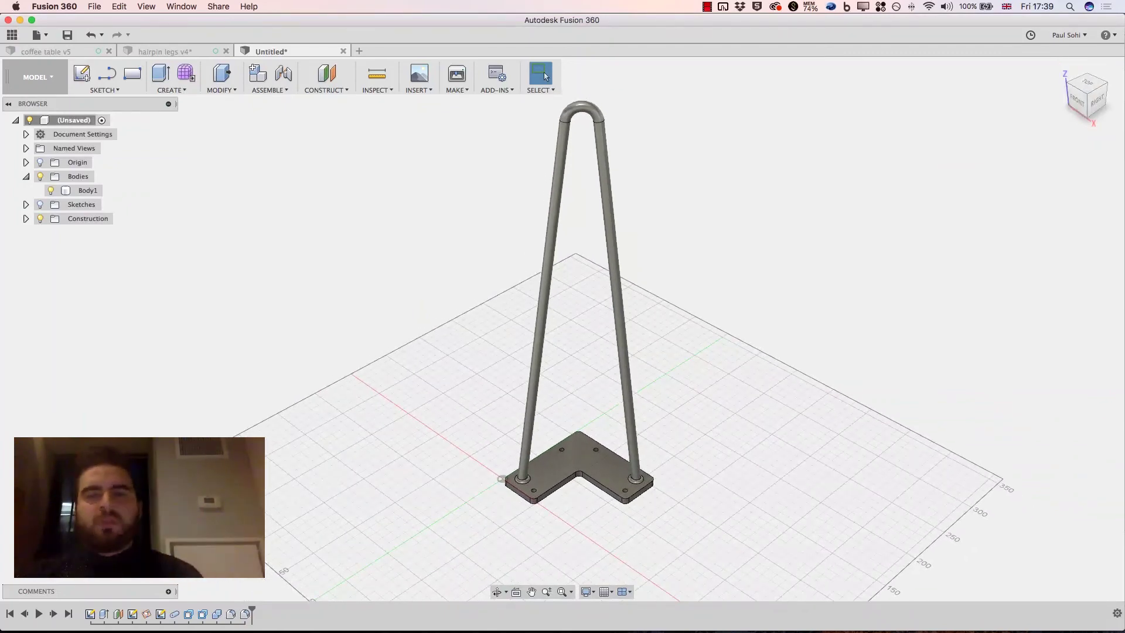
right_click(756, 252)
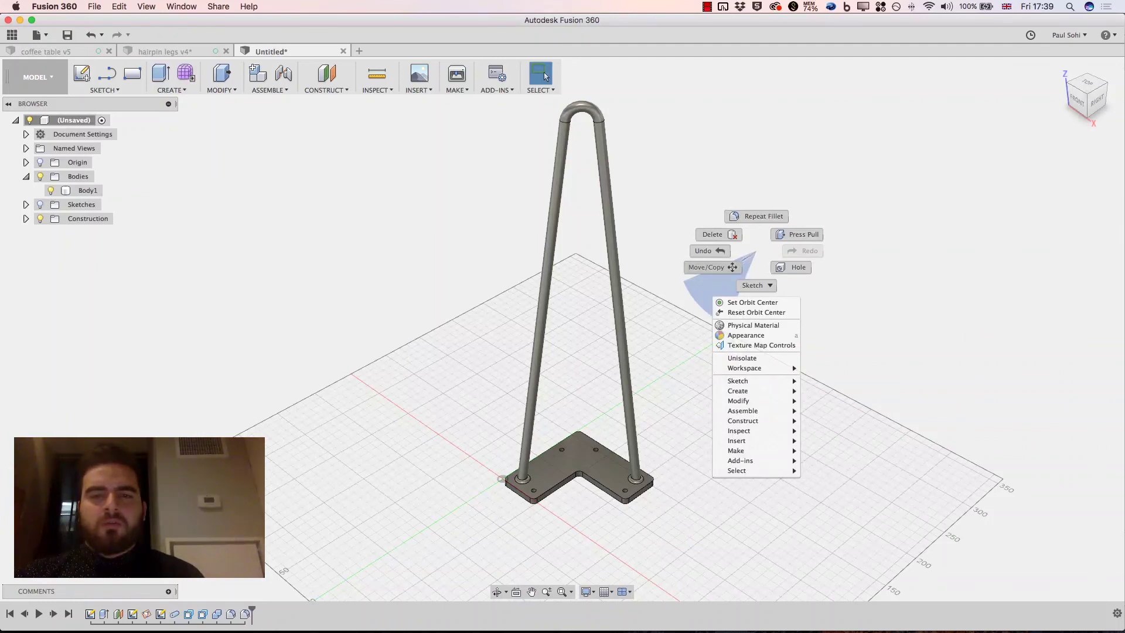
left_click(721, 268)
left_click(503, 480)
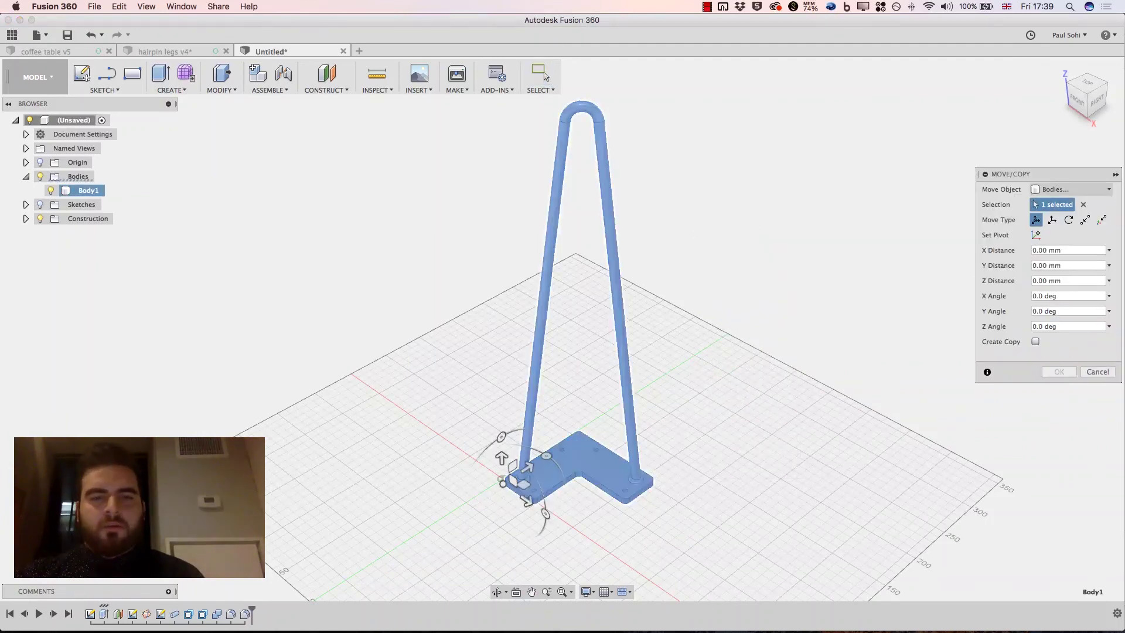
left_click_drag(545, 514, 504, 529)
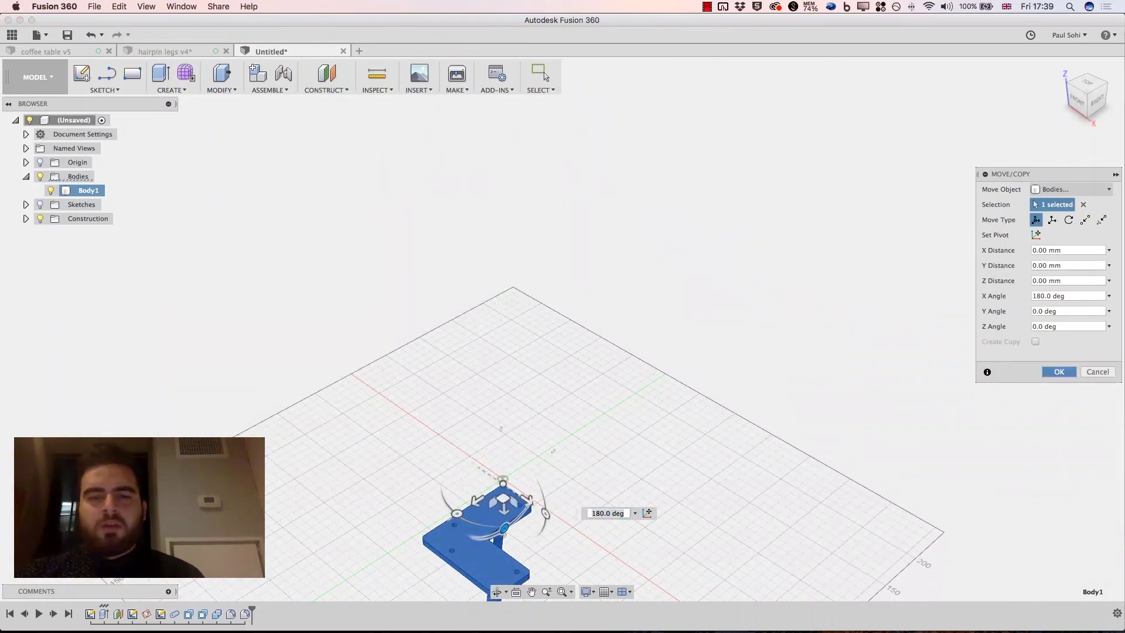
key("Return")
scroll(510, 190, "down", 6)
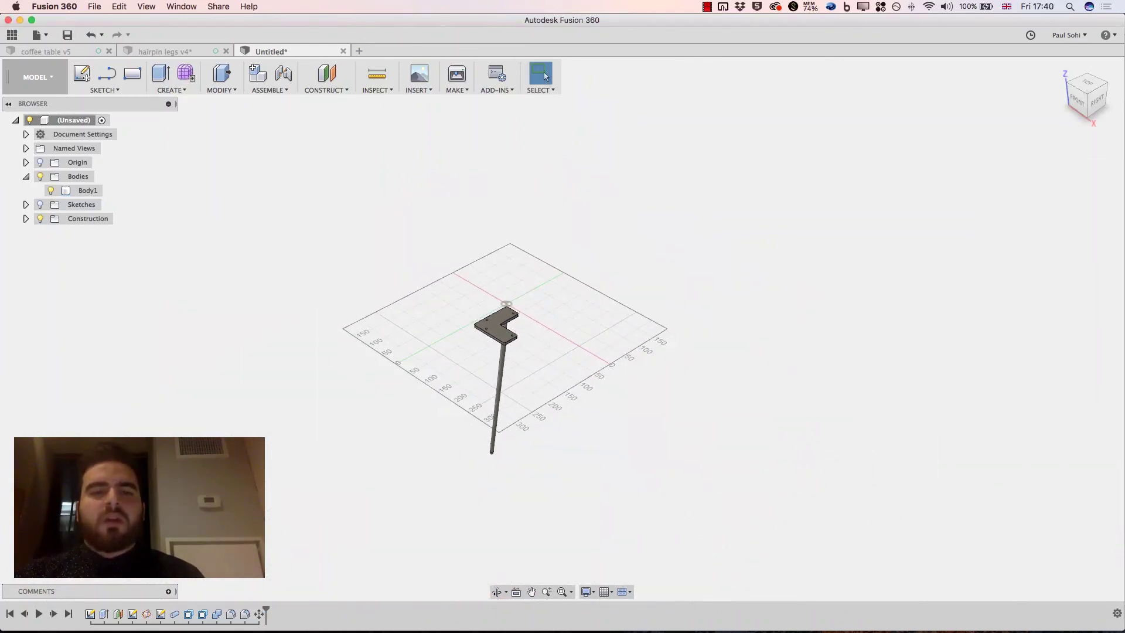
scroll(536, 340, "up", 2)
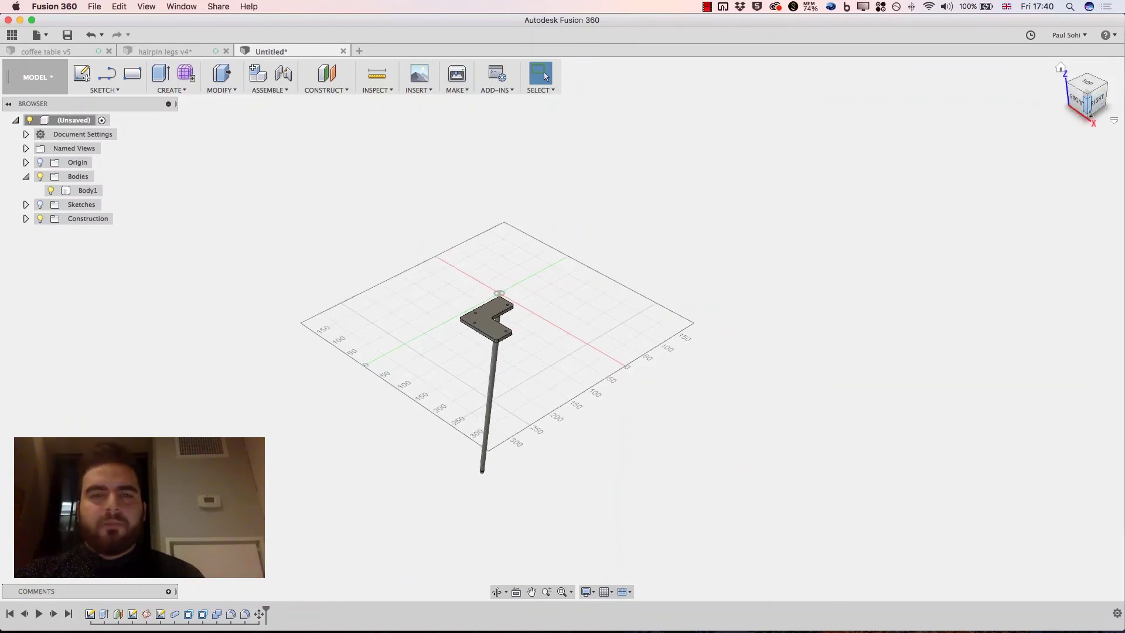
mouse_move(562, 326)
middle_mouse_down("shift")
mouse_move(622, 331)
mouse_move(574, 327)
middle_mouse_up("shift")
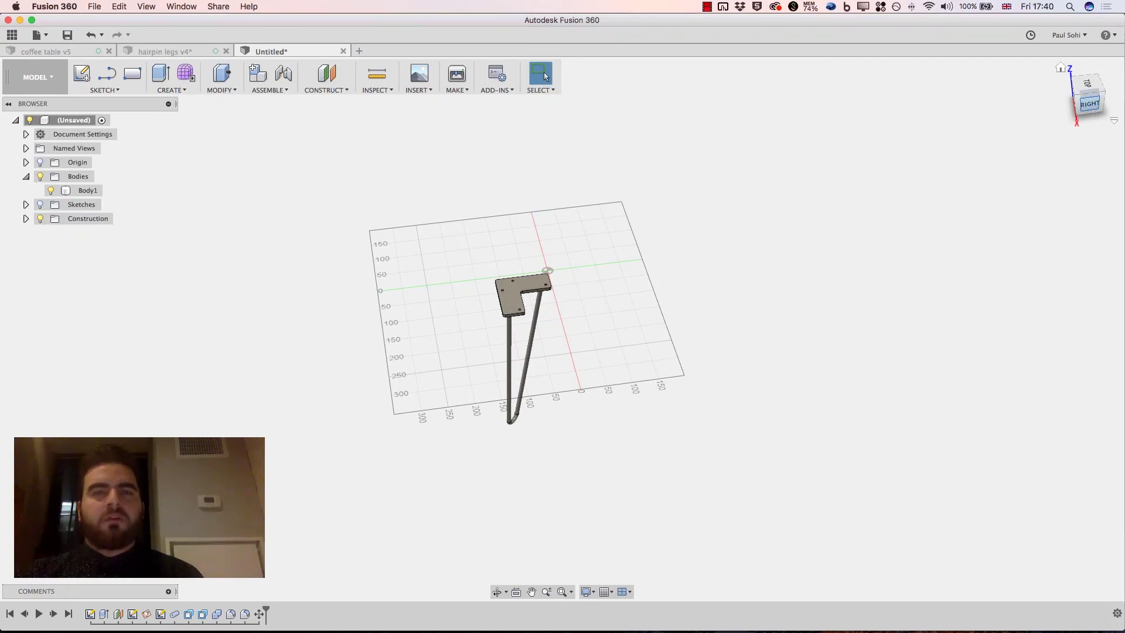